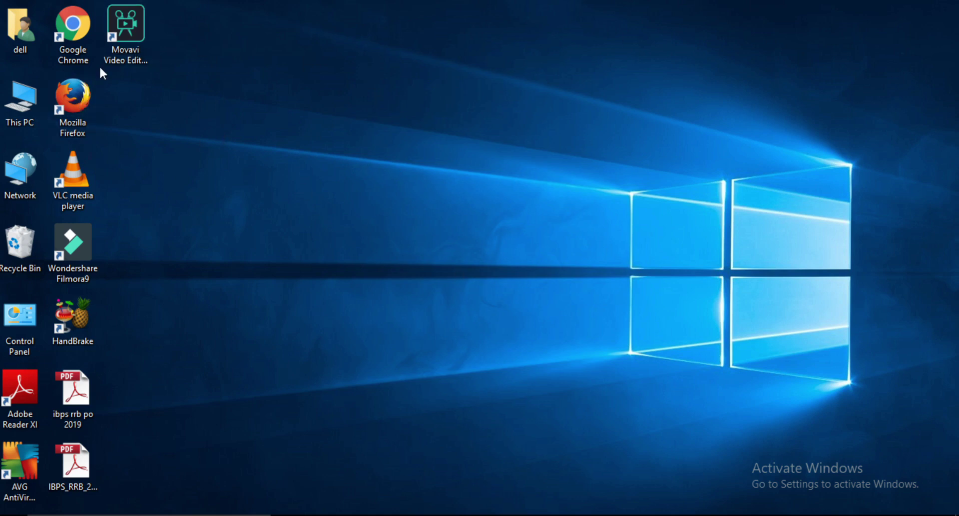
Launch Google Chrome and go to ibps.in.
double_click(78, 50)
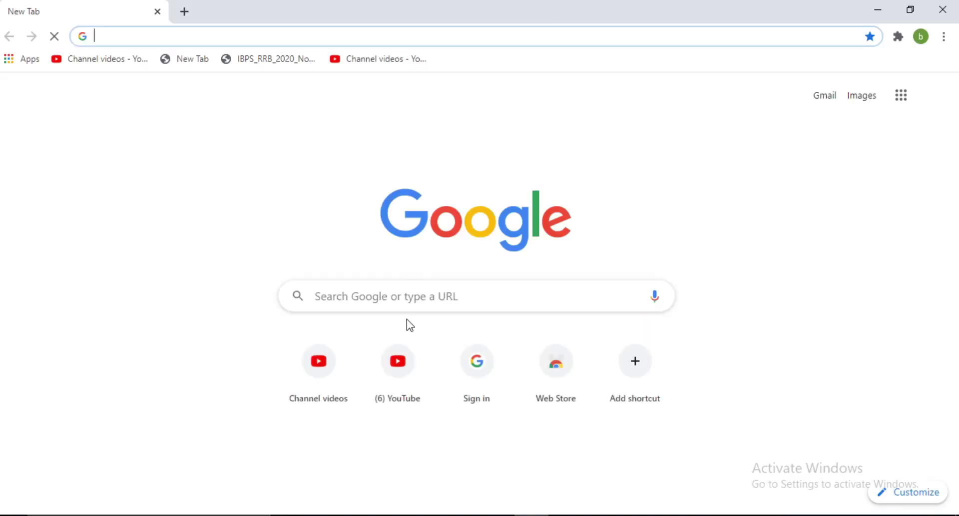
left_click(412, 299)
type("ibps")
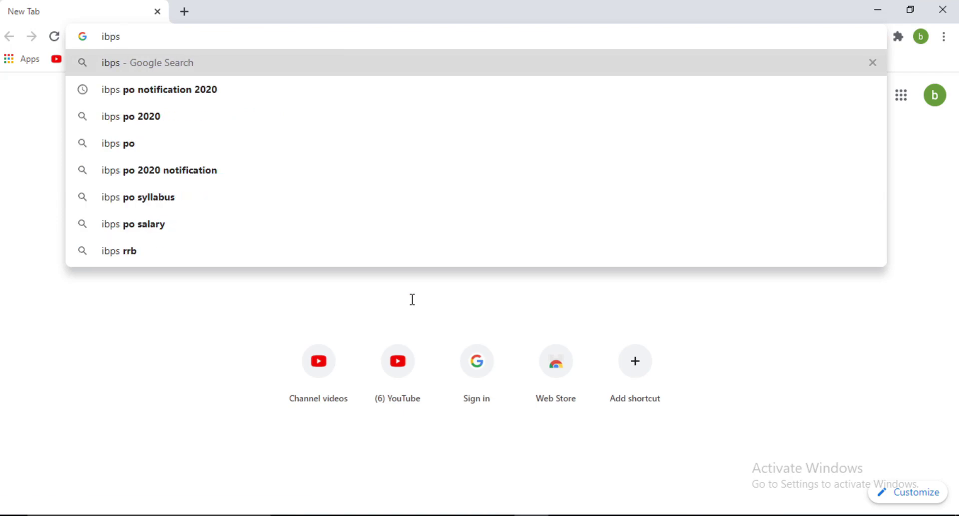
type(".in")
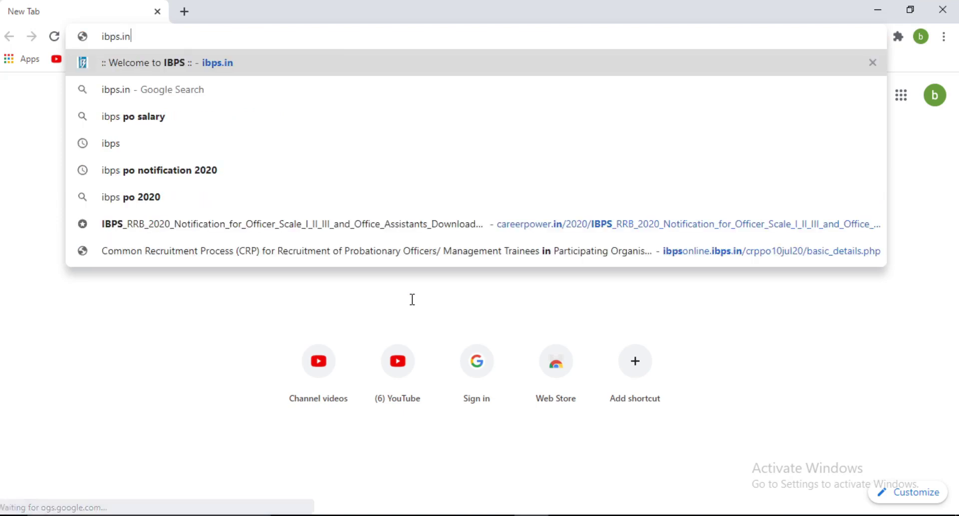
key("Return")
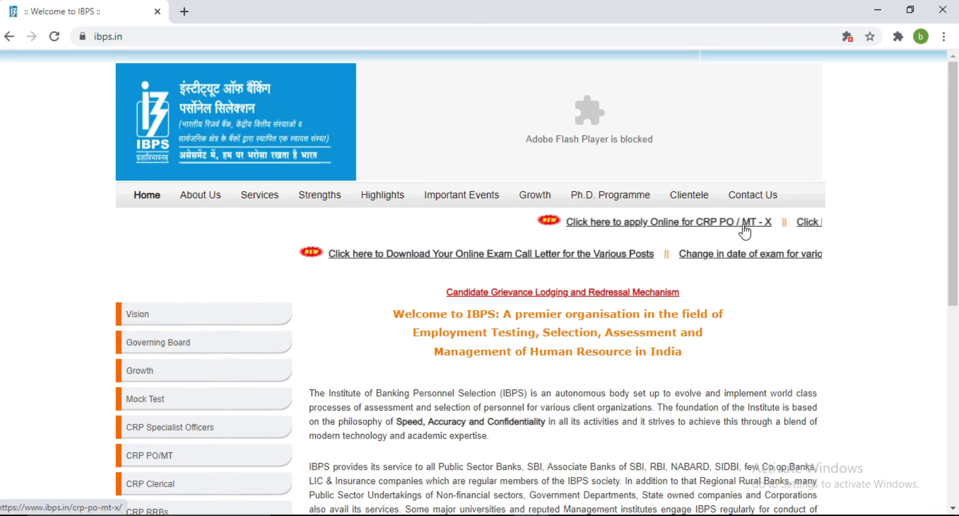
Open the CRP PO/MT-X page and follow its apply-online link to the registration site.
left_click(672, 223)
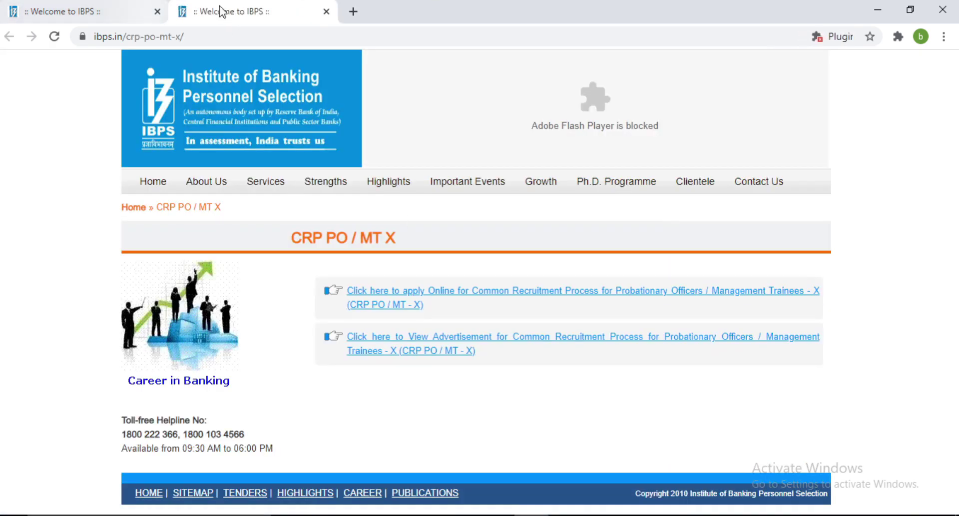
left_click(72, 8)
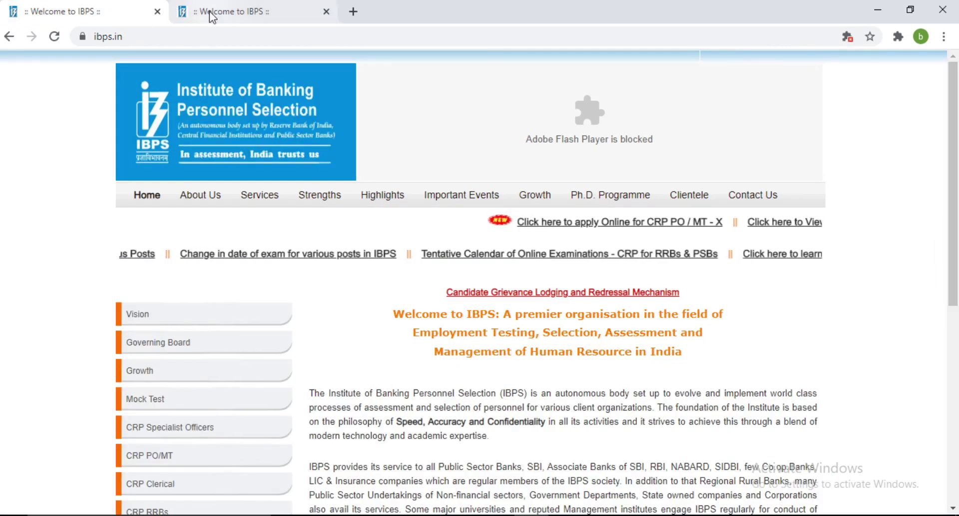
left_click(208, 13)
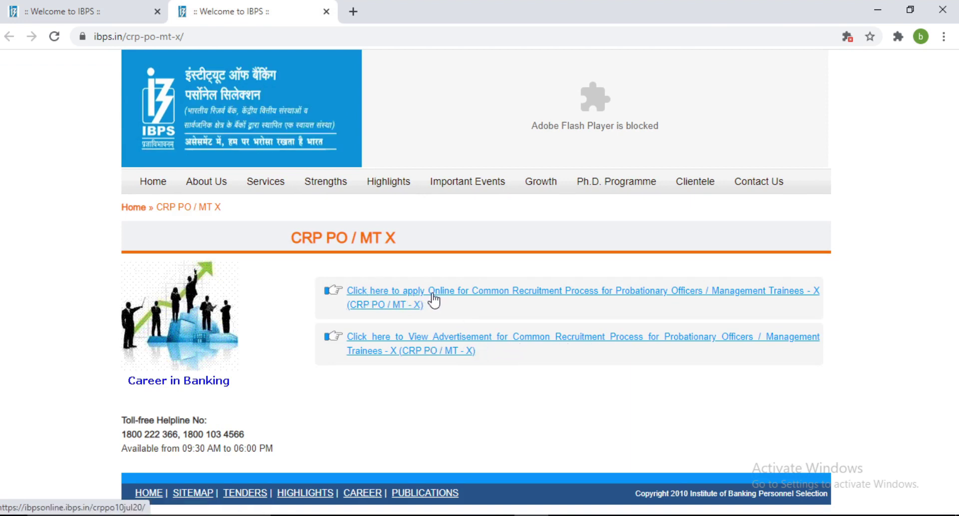
left_click(469, 299)
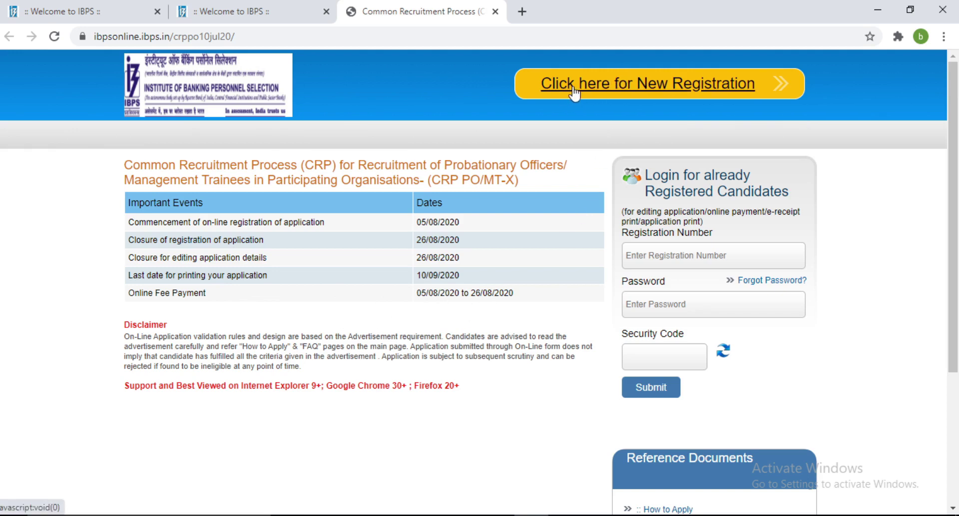
Start a new registration, continue past the instructions popup, and scroll through the empty Basic Info form.
left_click(678, 92)
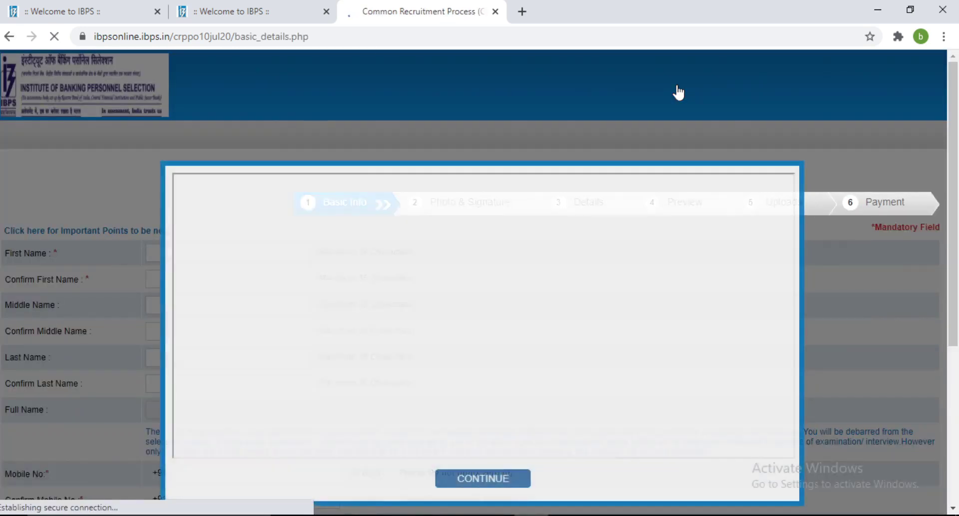
scroll(510, 272, "down", 4)
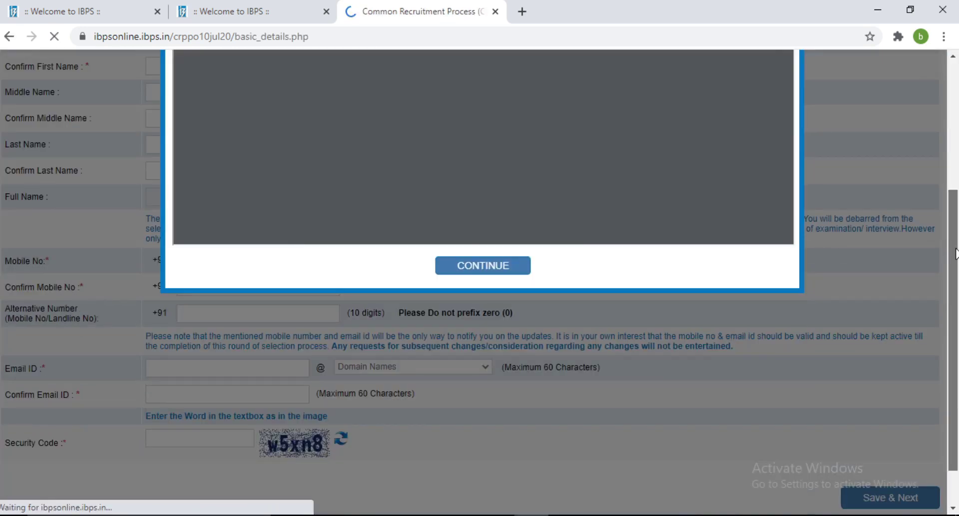
left_click(509, 267)
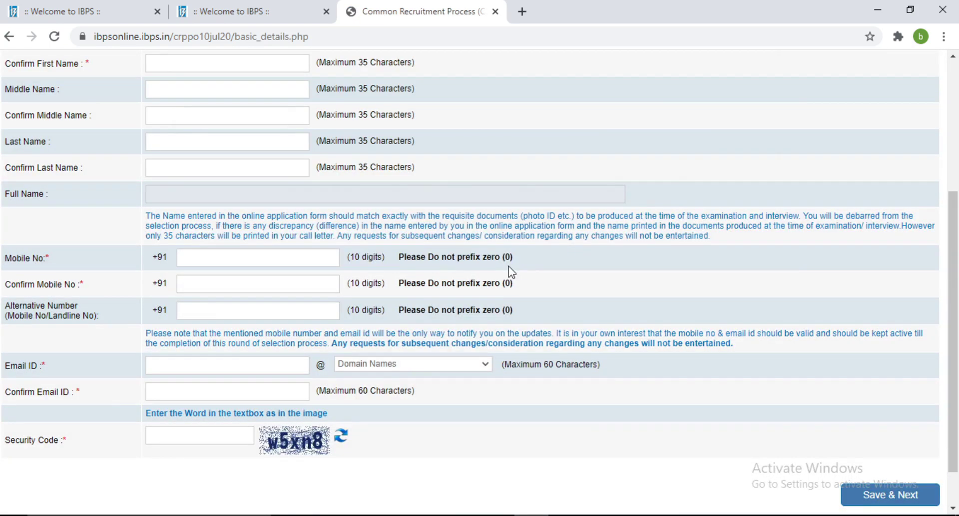
scroll(958, 215, "up", 3)
scroll(958, 216, "up", 1)
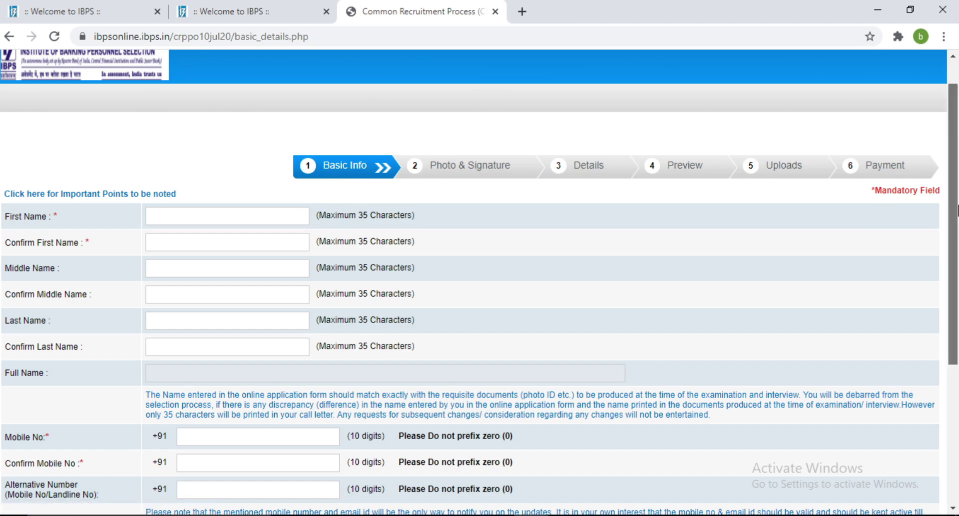
scroll(869, 315, "down", 5)
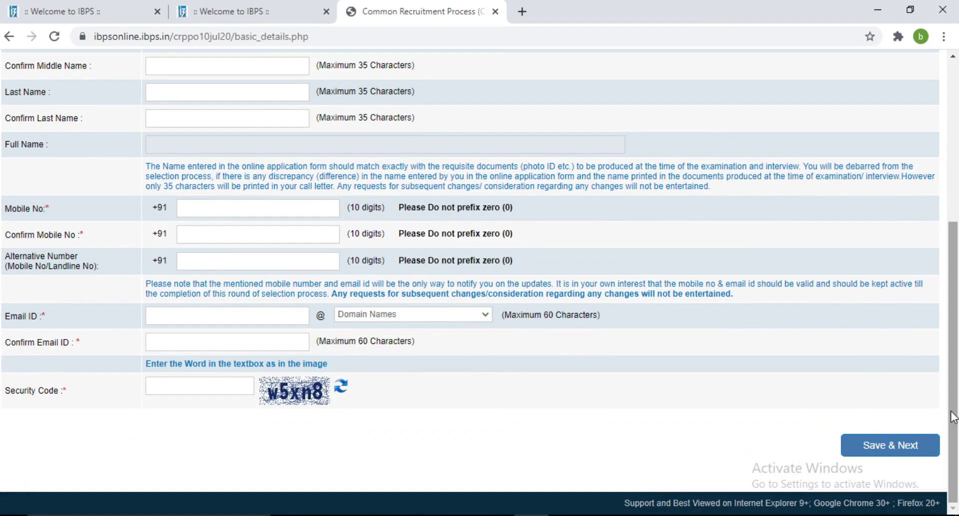
left_click_drag(953, 417, 951, 307)
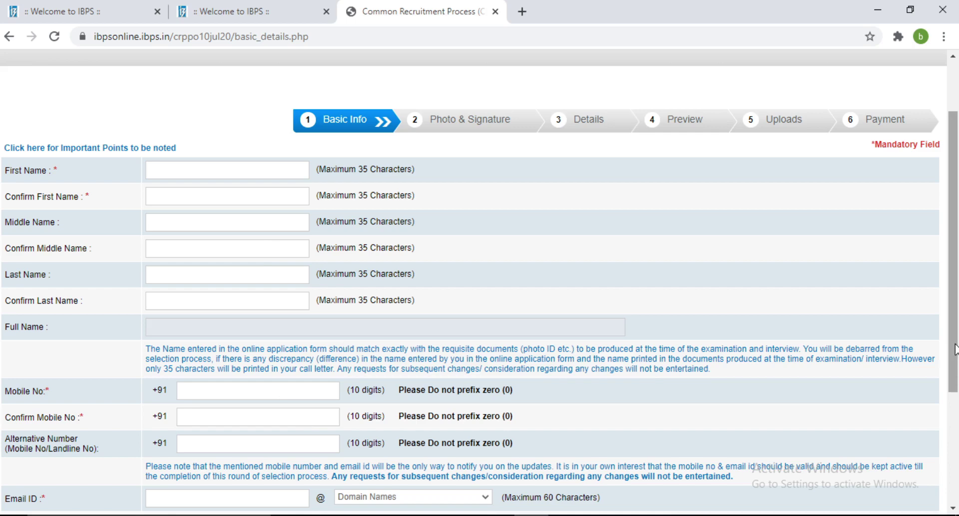
scroll(895, 430, "down", 4)
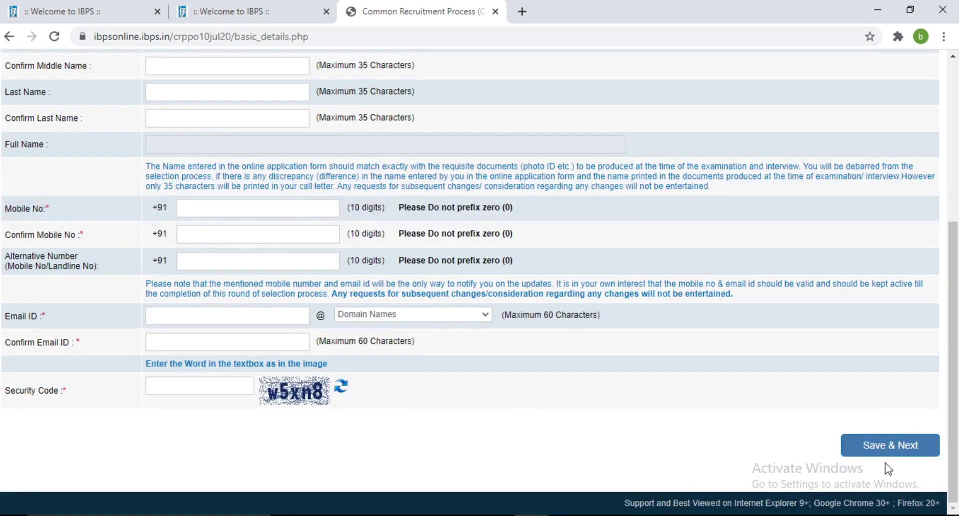
left_click_drag(954, 458, 955, 339)
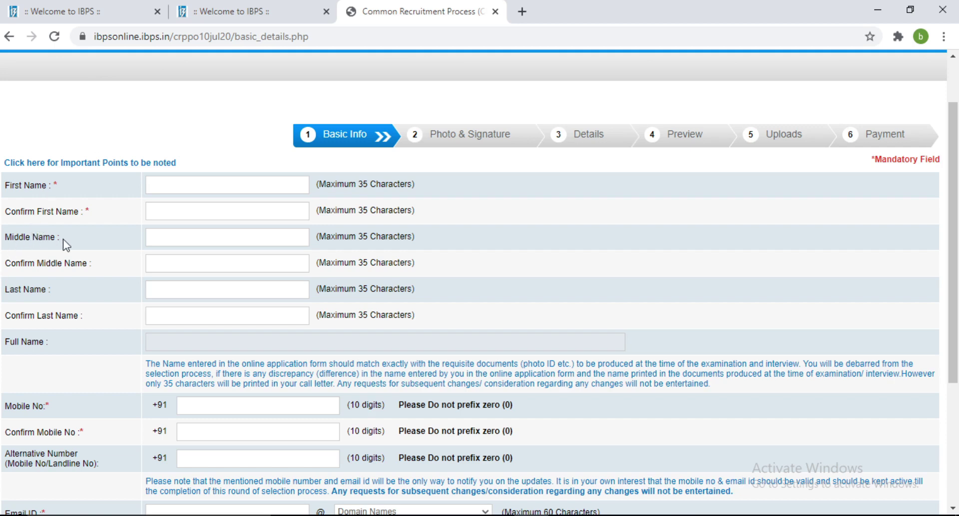
Enter the candidate's first name and enter and confirm the middle name.
left_click(178, 186)
left_click(171, 210)
type("ama")
left_click(168, 237)
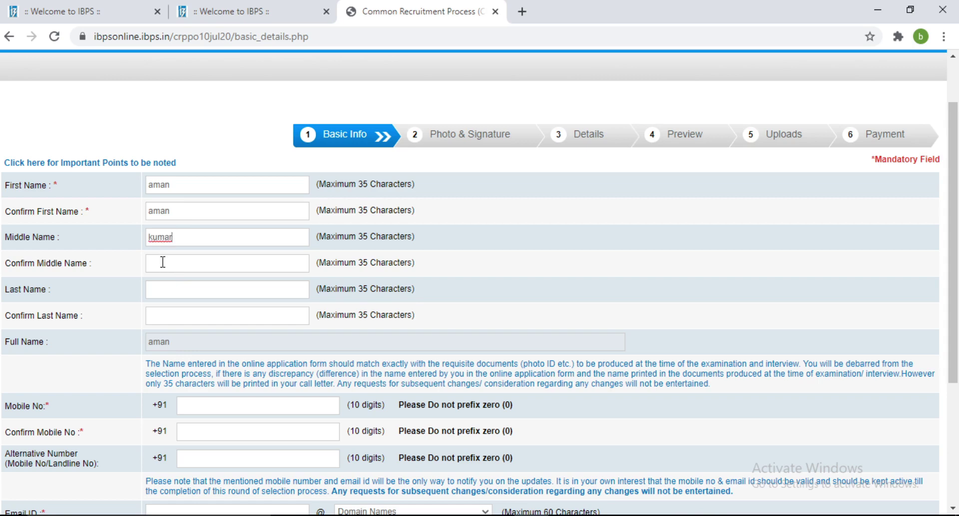
left_click(162, 262)
Enter the candidate's last name, removing the duplicated text, and move to its confirmation.
left_click(206, 293)
left_click(187, 320)
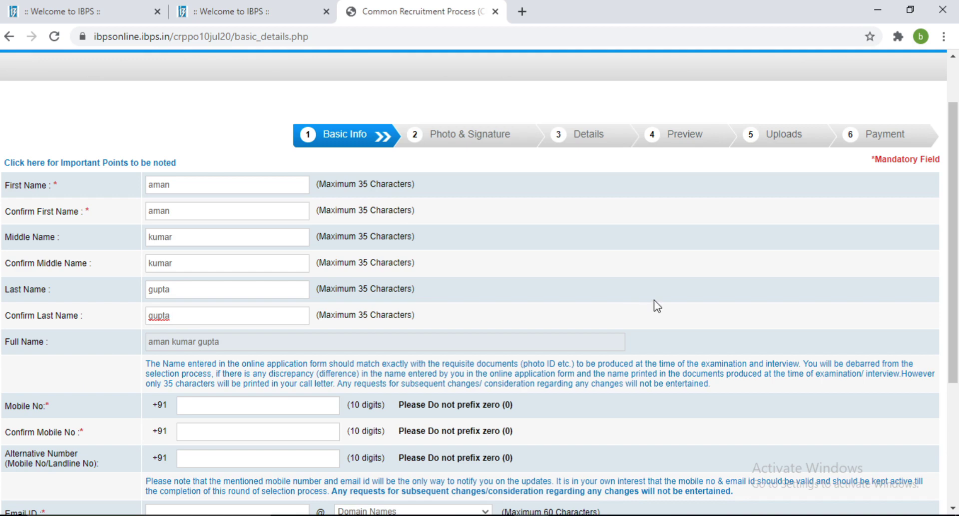
left_click_drag(952, 263, 945, 366)
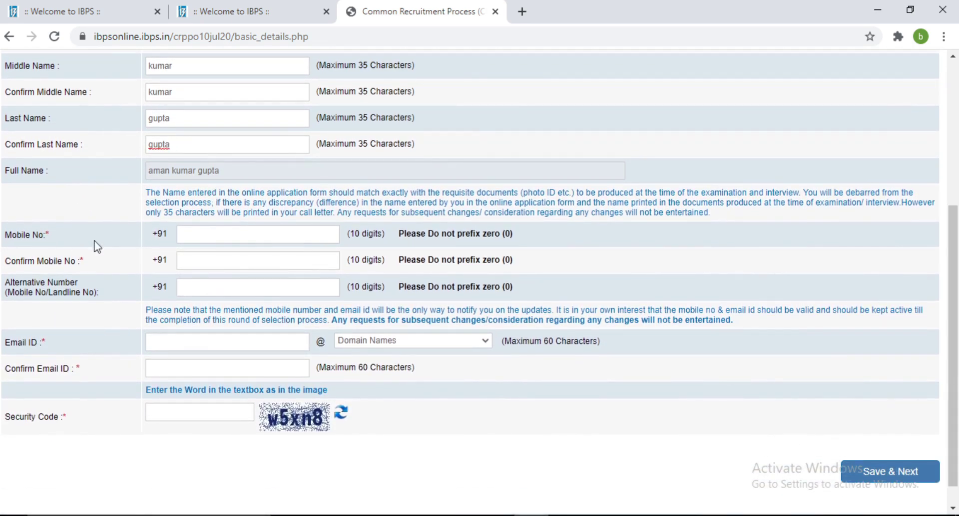
Enter and confirm the candidate's mobile number, leaving the alternative number empty.
left_click(263, 237)
left_click(240, 265)
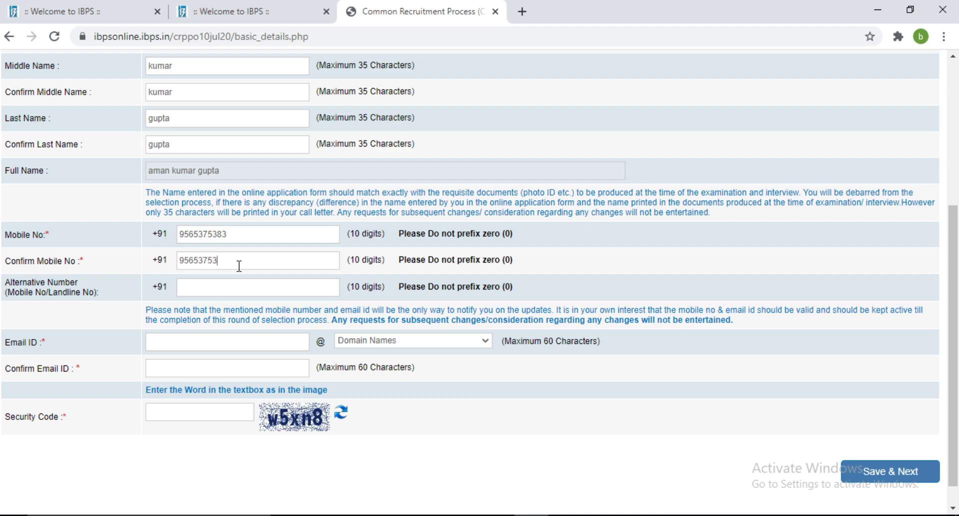
left_click(202, 292)
Enter the candidate's e-mail ID with the gmail.com domain and confirm the full address.
left_click(218, 343)
left_click(443, 344)
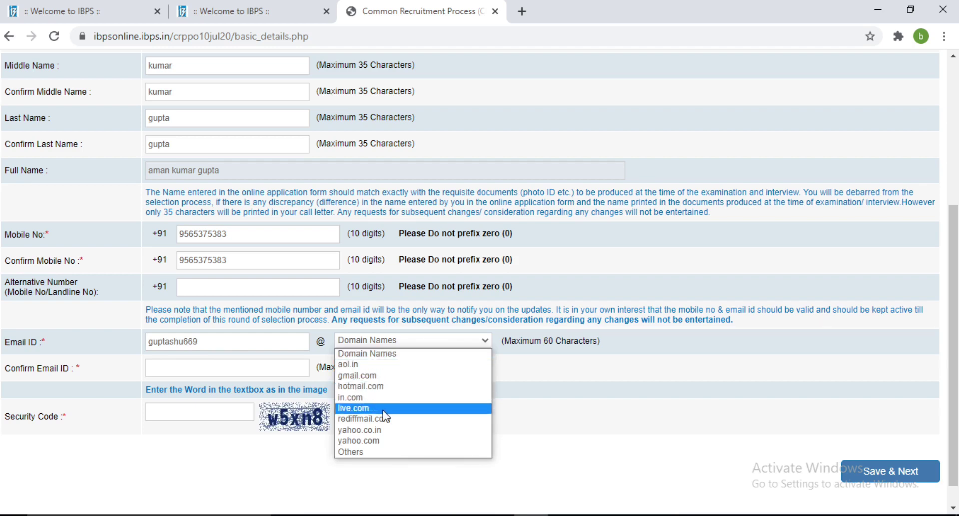
left_click(393, 380)
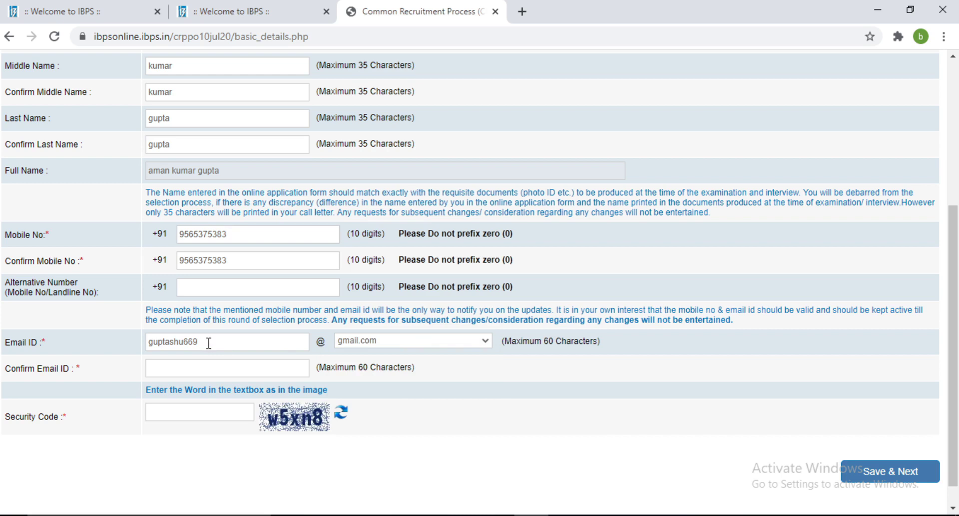
left_click(219, 372)
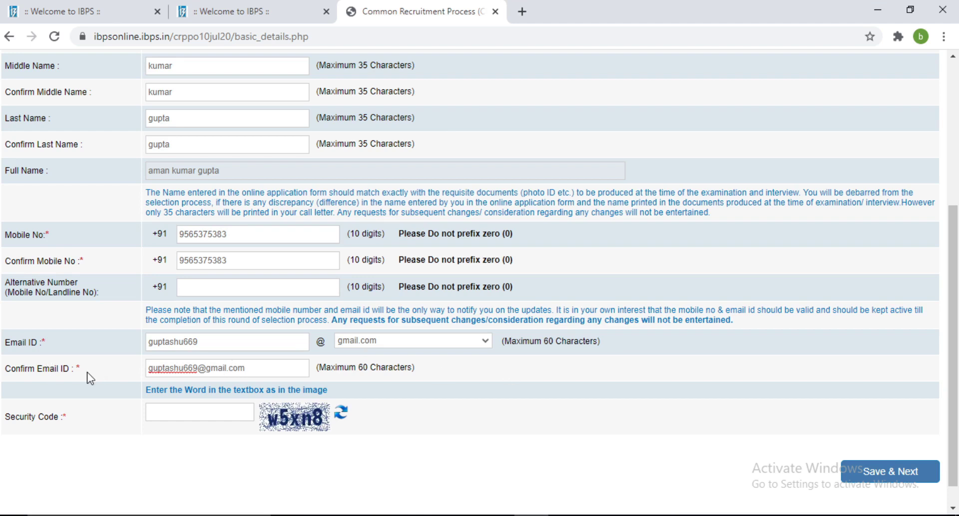
Enter the displayed security code, correcting its last character.
left_click(191, 412)
type("w5xn6")
key("BackSpace")
type("8")
Save the basic details and confirm them to receive the provisional registration.
left_click(887, 477)
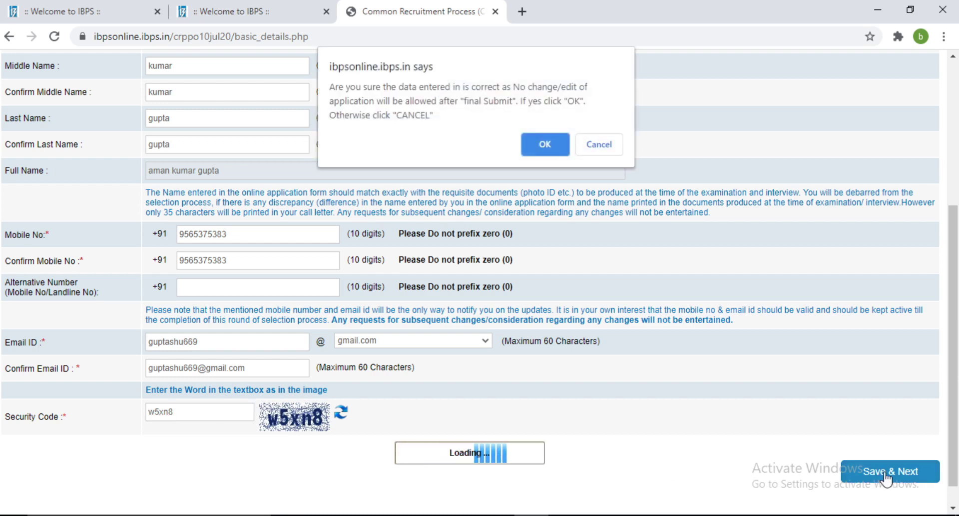
left_click(544, 144)
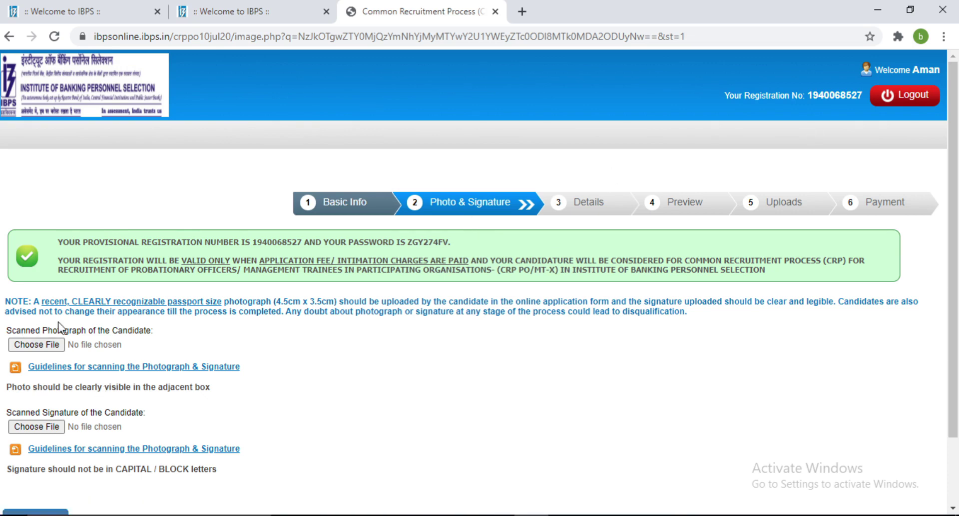
Read the photo and signature scanning guidelines' size specs, then close them.
scroll(44, 328, "down", 2)
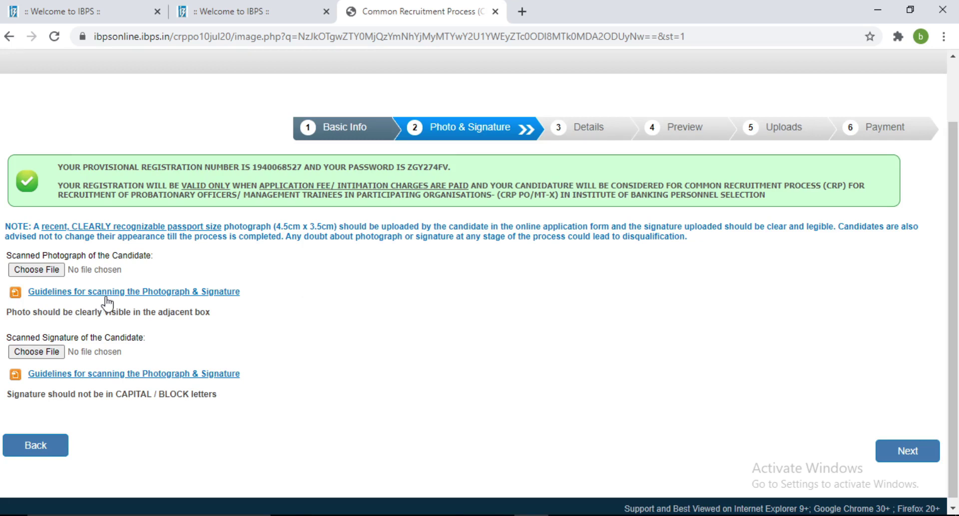
left_click(125, 294)
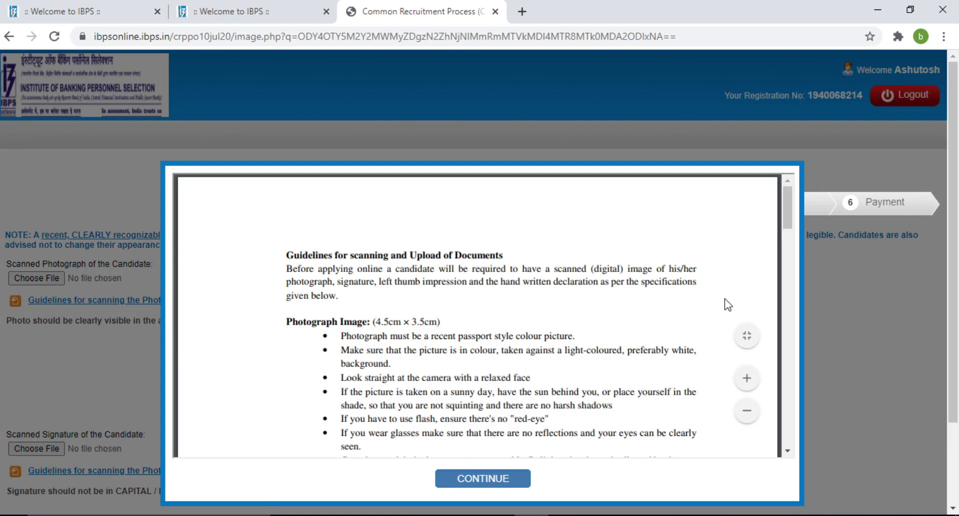
scroll(726, 302, "down", 2)
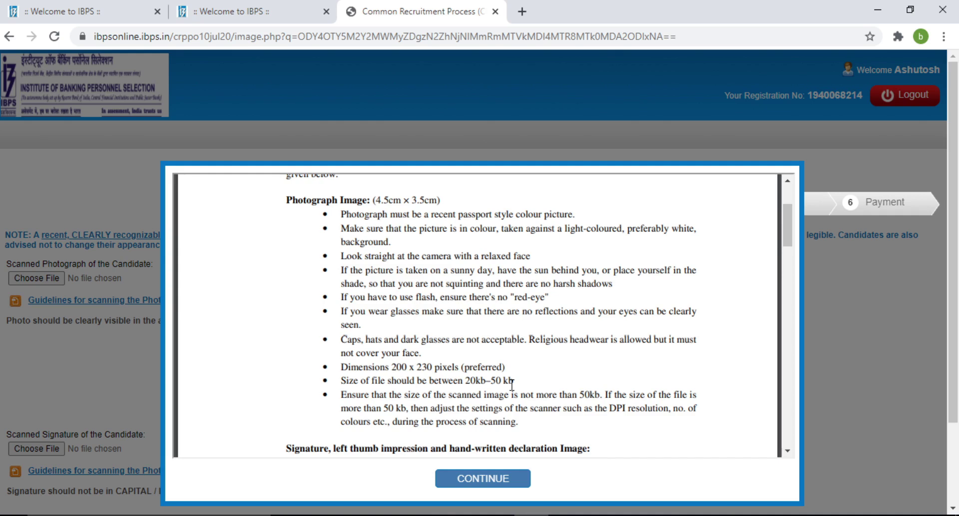
scroll(513, 385, "down", 2)
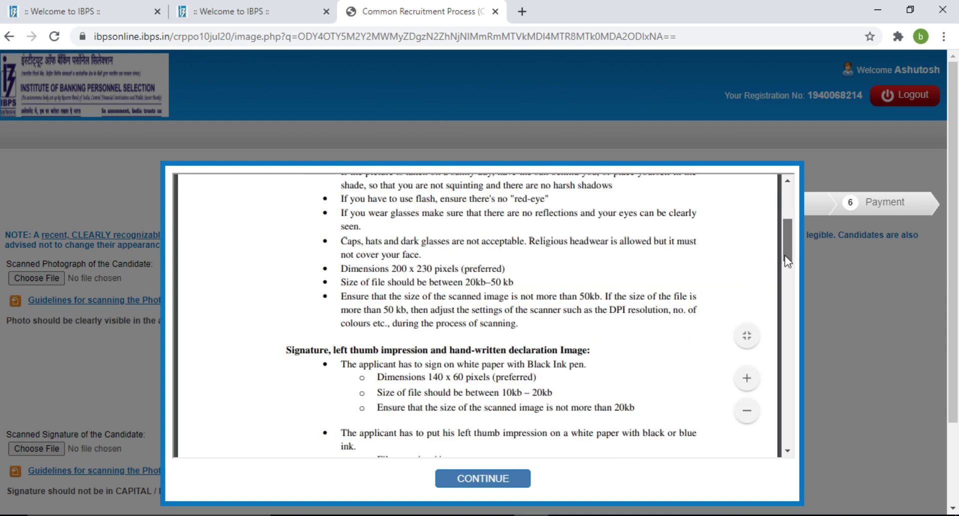
left_click_drag(785, 256, 785, 280)
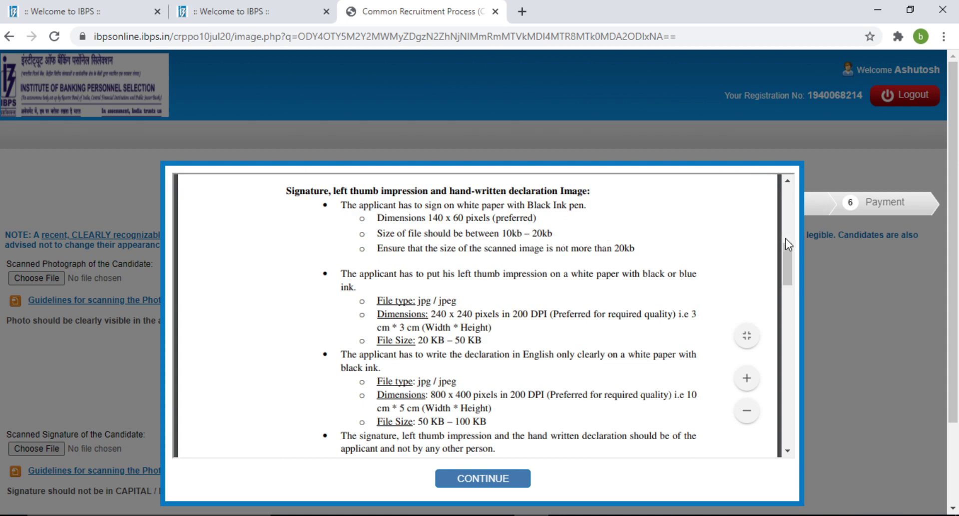
left_click_drag(790, 280, 787, 315)
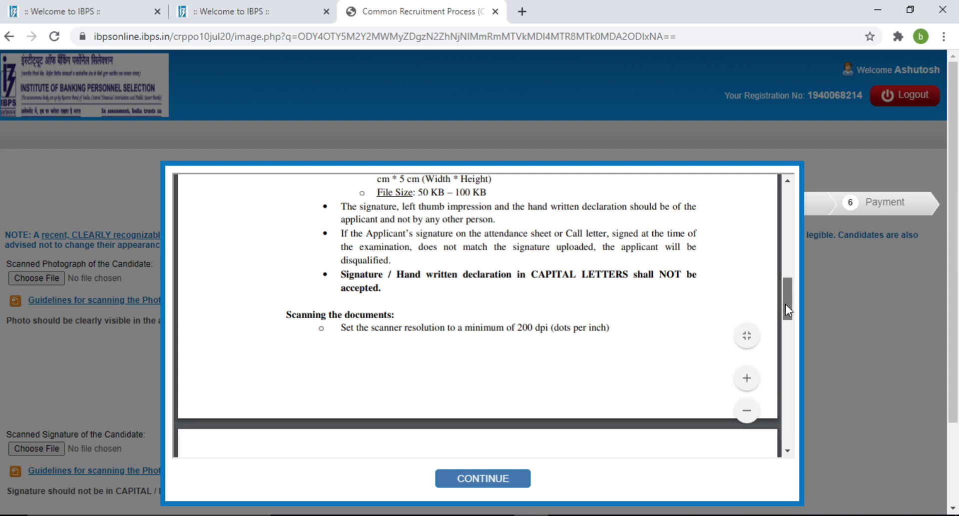
left_click_drag(786, 305, 788, 290)
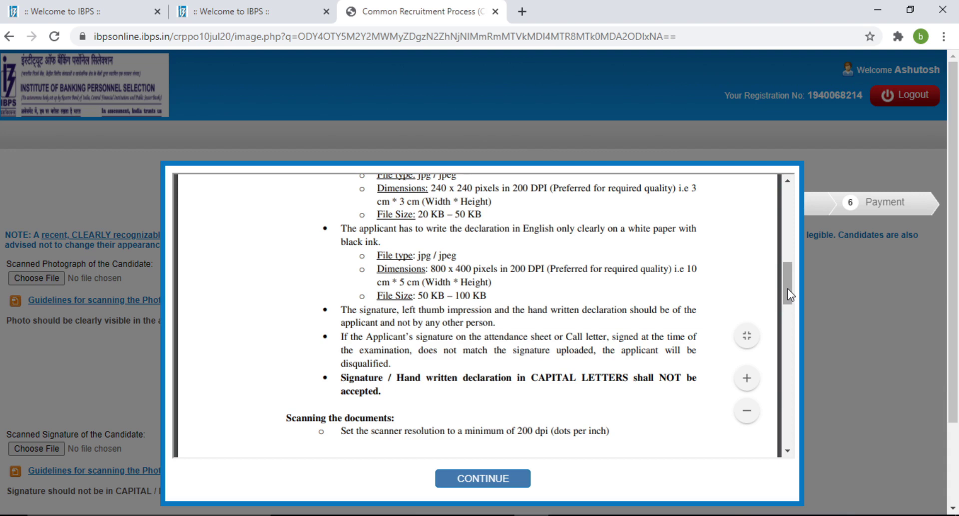
left_click_drag(788, 289, 787, 285)
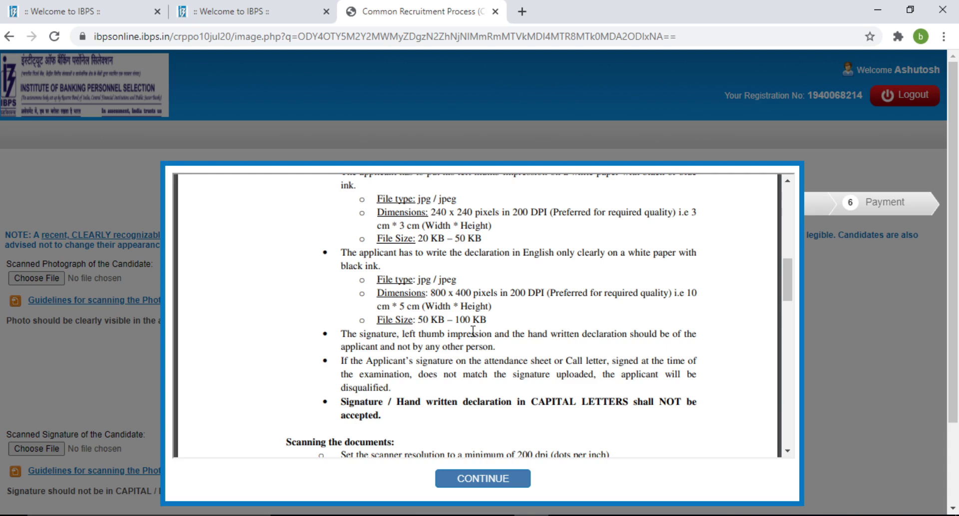
key("Return")
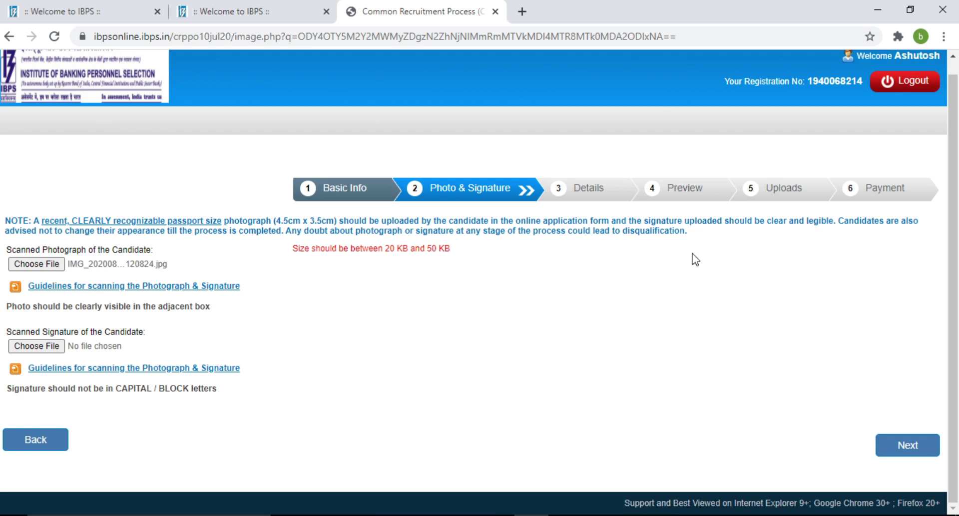
Minimize the browser and remaining window to reveal the desktop.
left_click(889, 6)
left_click(889, 7)
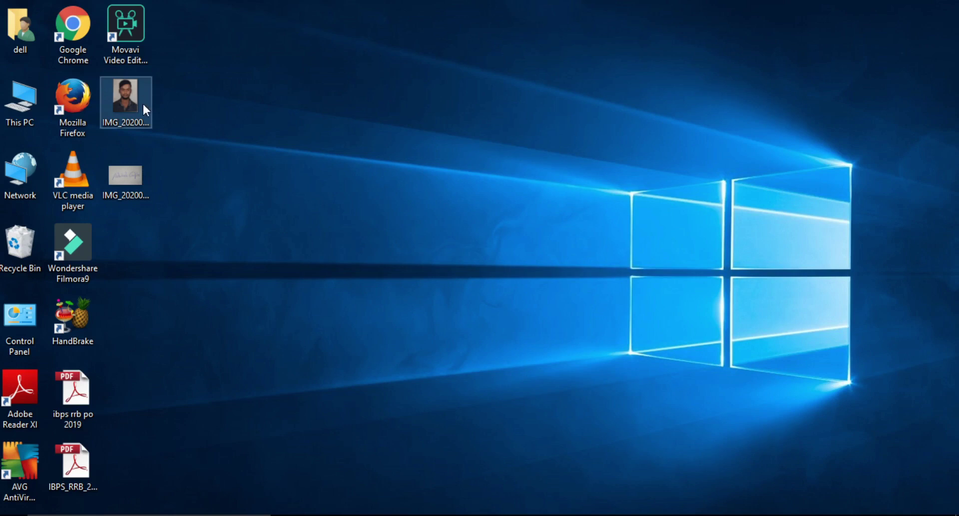
Confirm photo IMG_20200808_120824 is a 139 KB JPG in Properties, then bring up Open with.
left_click(143, 105)
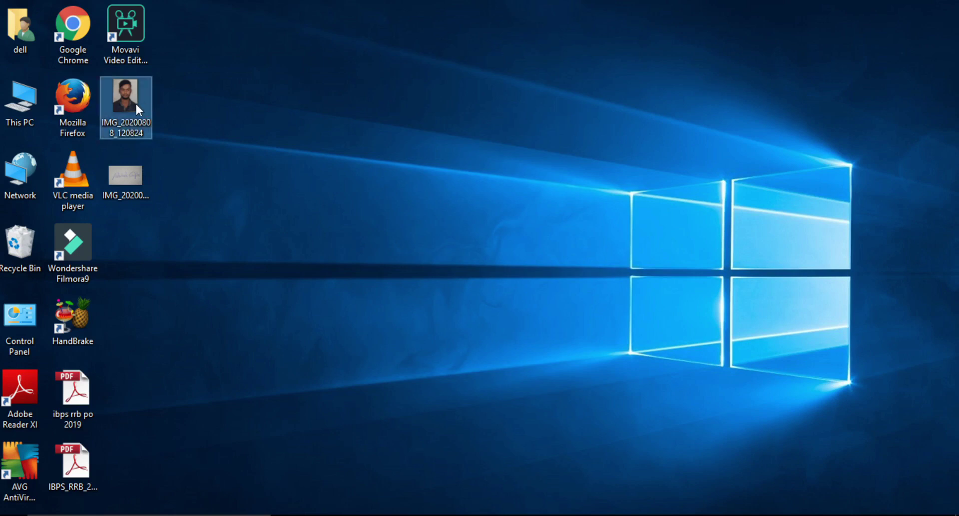
right_click(136, 104)
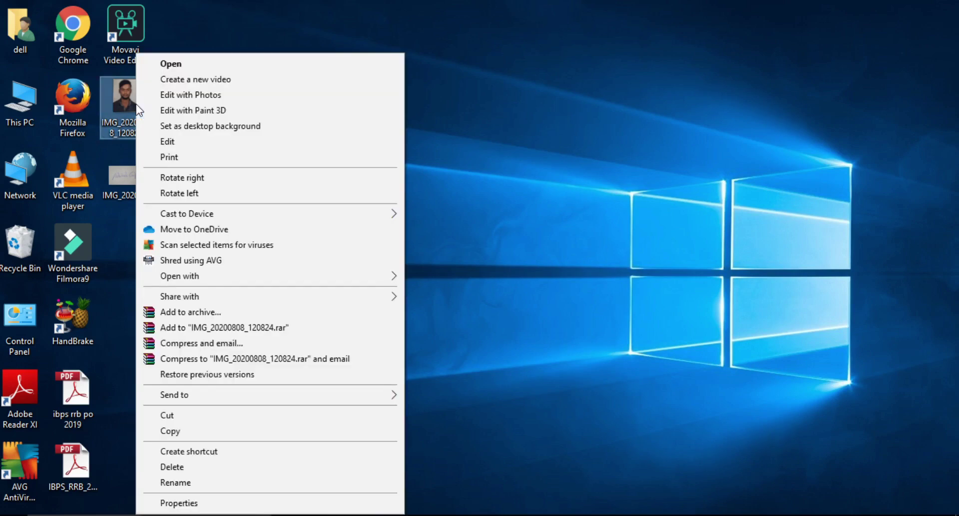
left_click(191, 507)
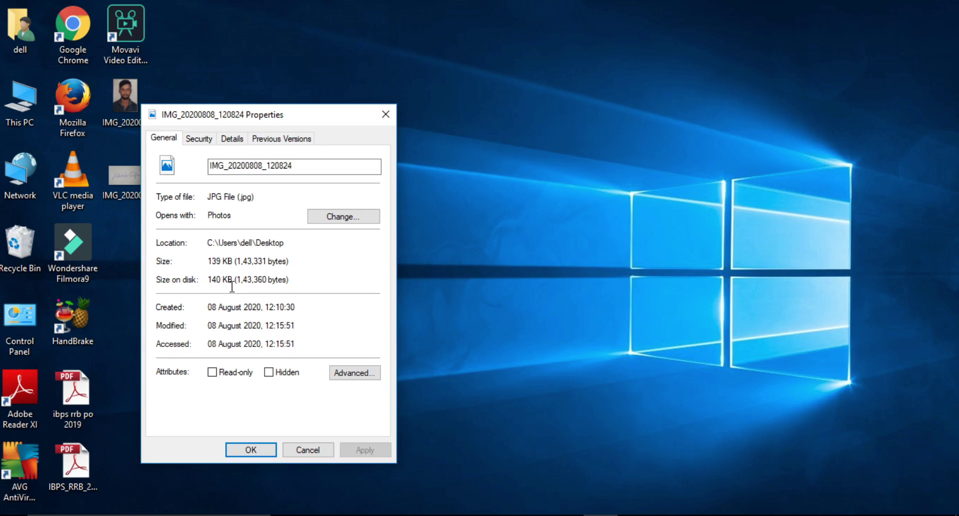
left_click(261, 450)
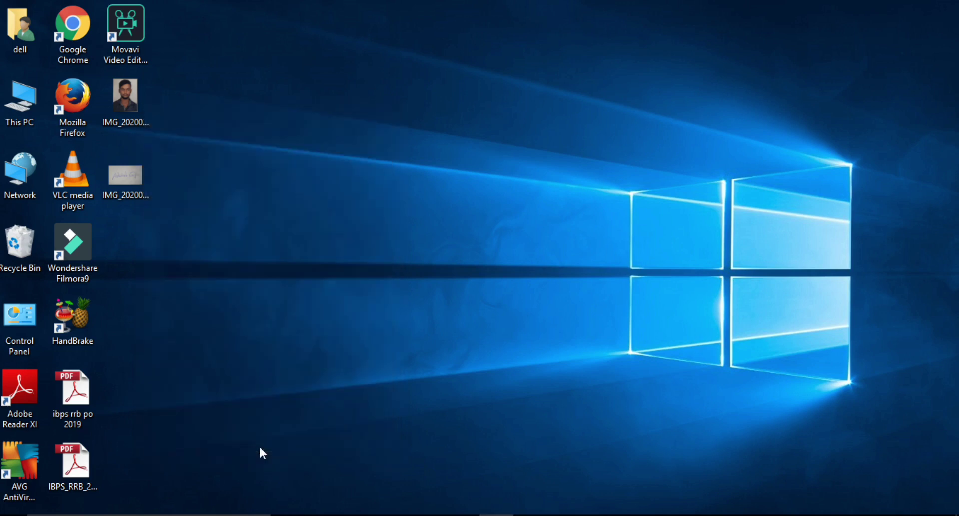
right_click(134, 115)
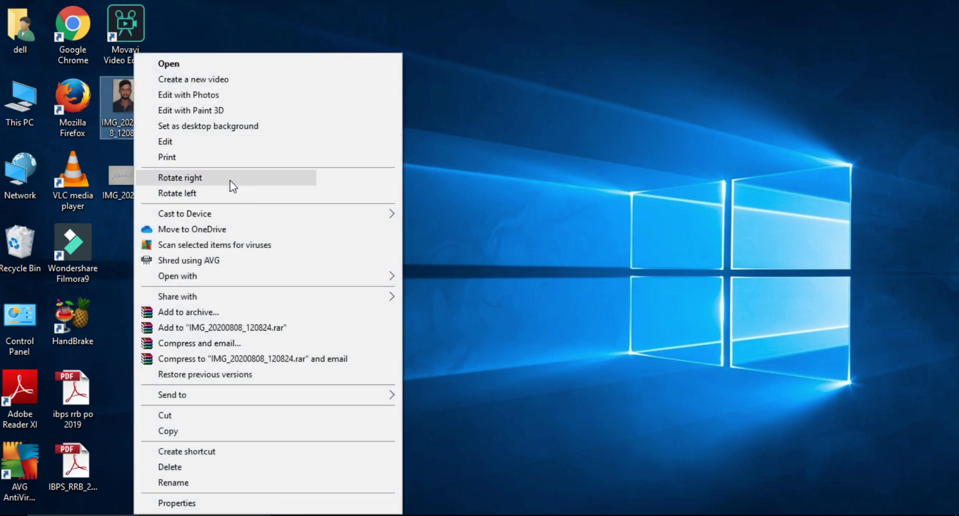
mouse_move(259, 275)
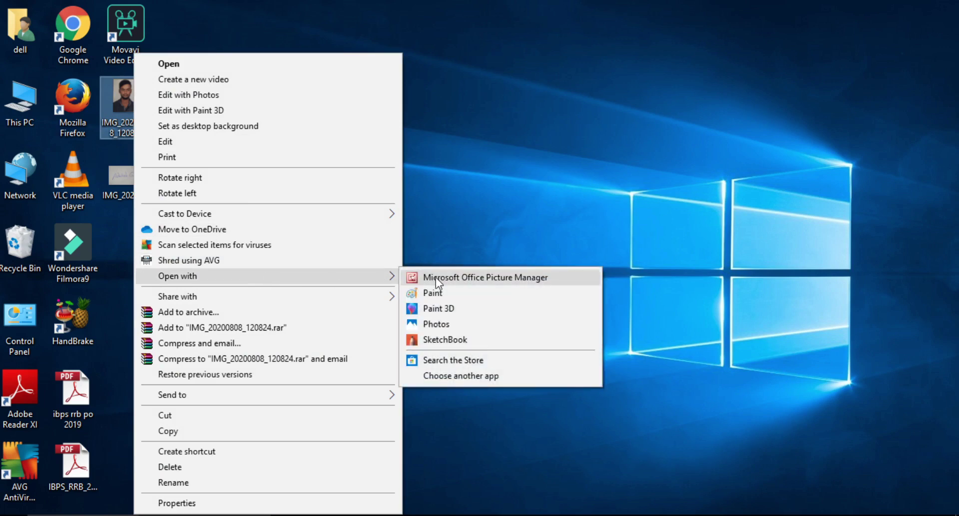
Resize the photo in Paint to 40 percent (408 × 535 px) and save over the original.
left_click(445, 291)
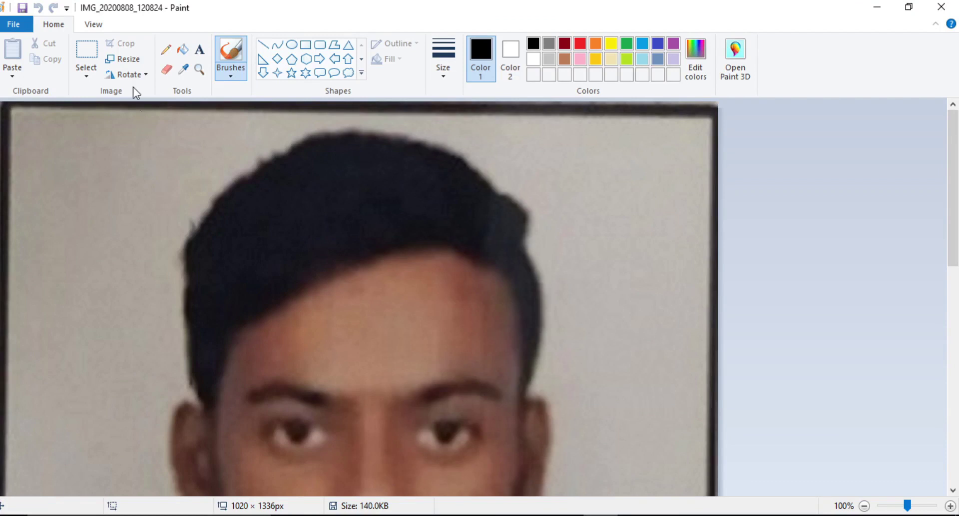
left_click(131, 63)
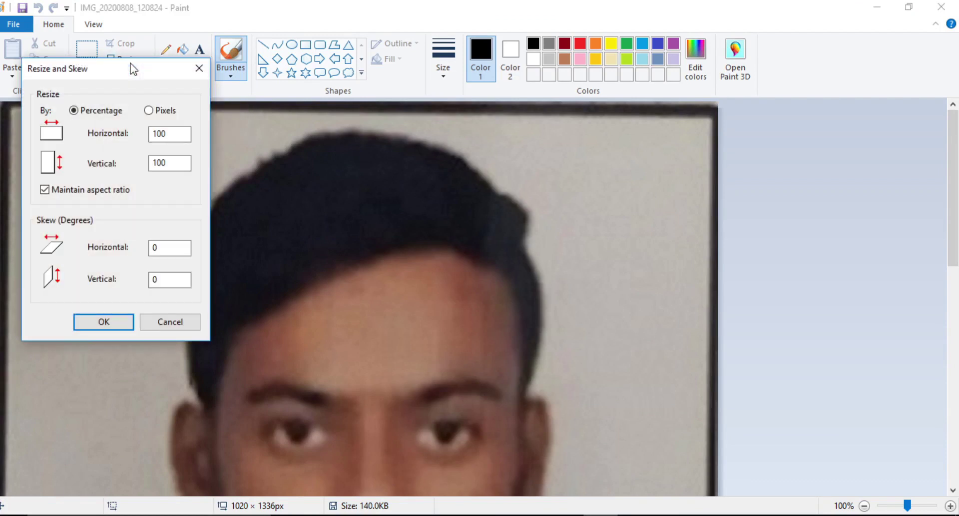
left_click(173, 132)
key("BackSpace")
key("BackSpace")
key("BackSpace")
type("40")
left_click(98, 321)
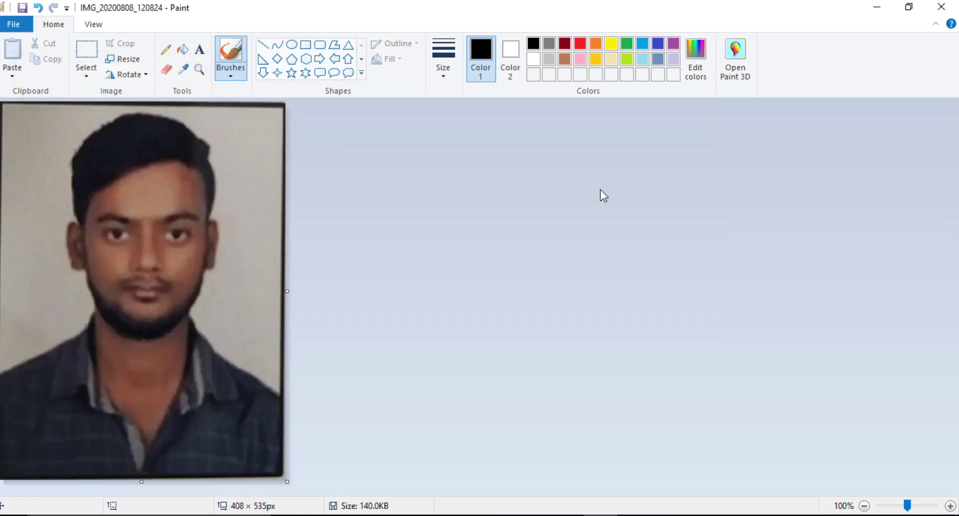
left_click(942, 13)
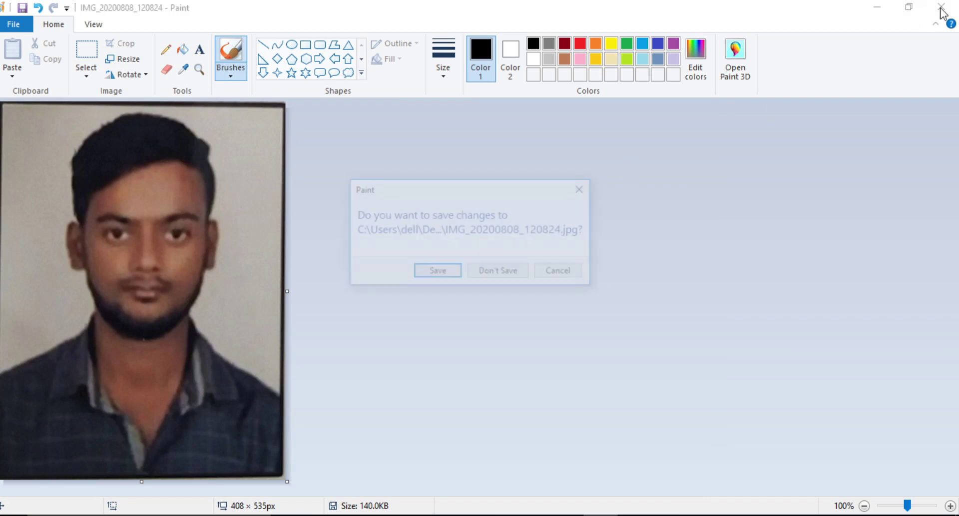
left_click(419, 275)
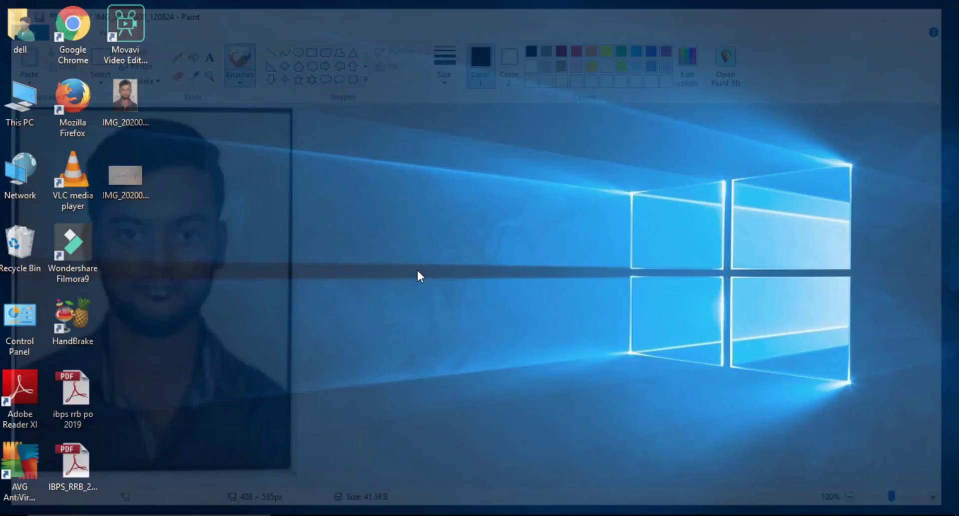
Check file properties: the resized photo is 41.5 KB and the signature image 49.2 KB.
right_click(128, 109)
left_click(223, 501)
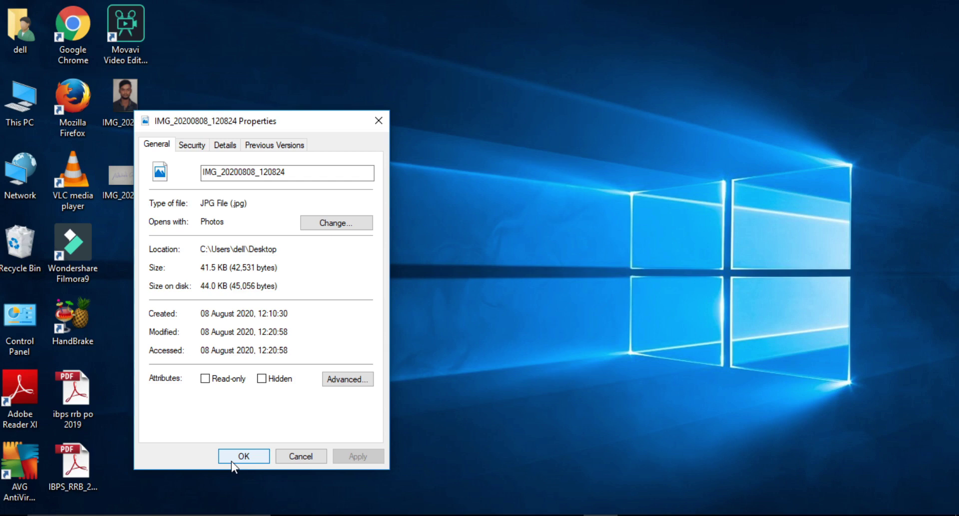
left_click(244, 455)
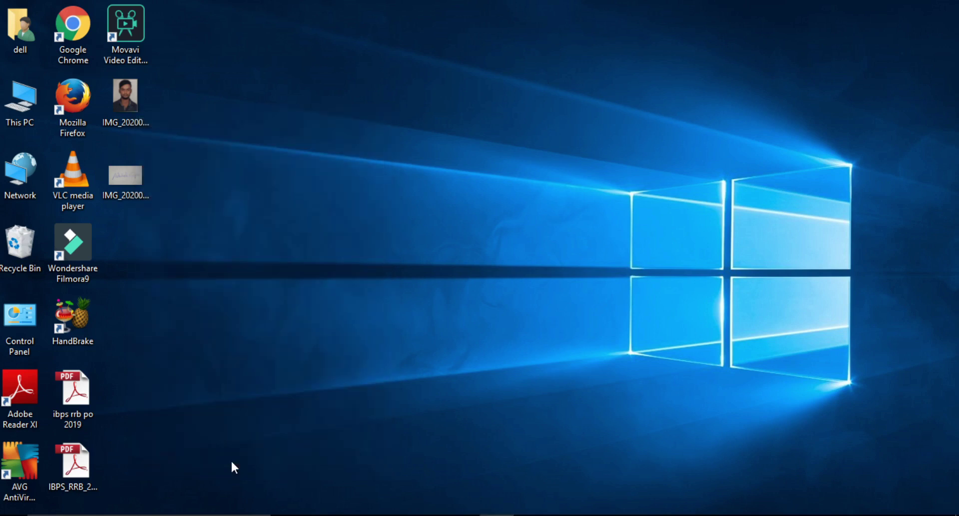
left_click(128, 178)
key("alt+Return")
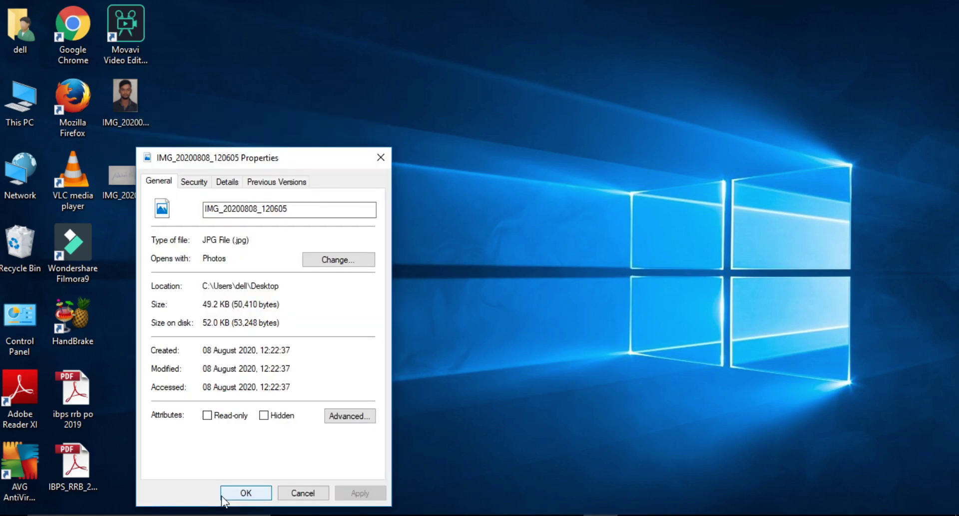
left_click(222, 497)
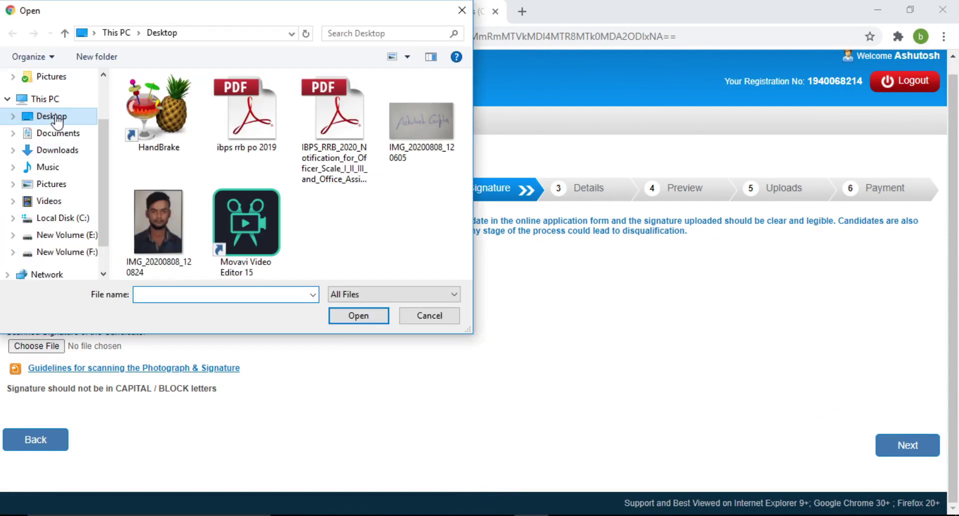
Attach IMG_20200808_120824 from the Desktop as the scanned photograph.
left_click(55, 118)
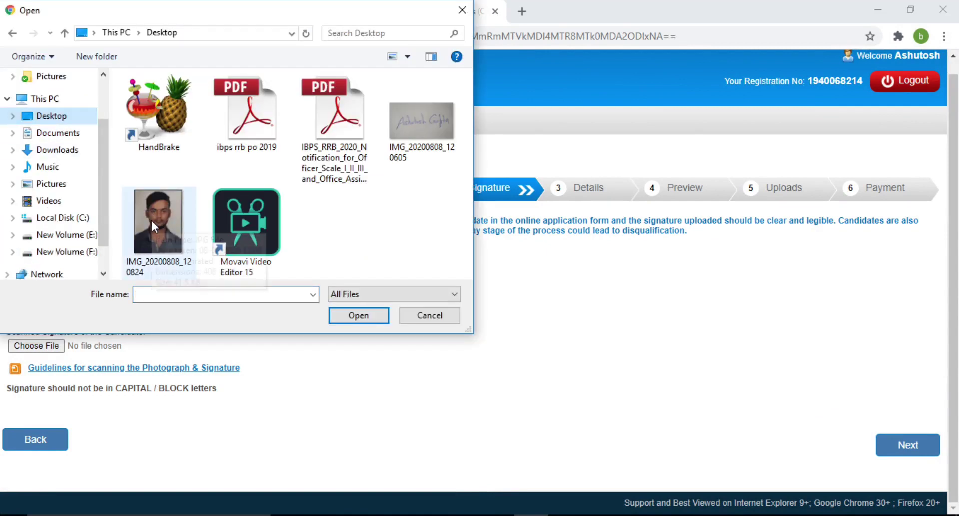
left_click(151, 219)
left_click(367, 316)
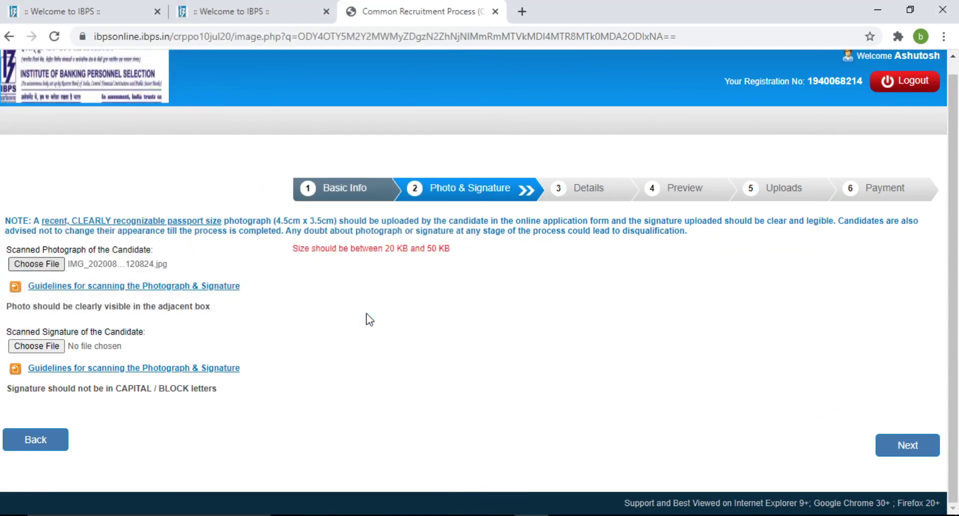
scroll(370, 330, "up", 1)
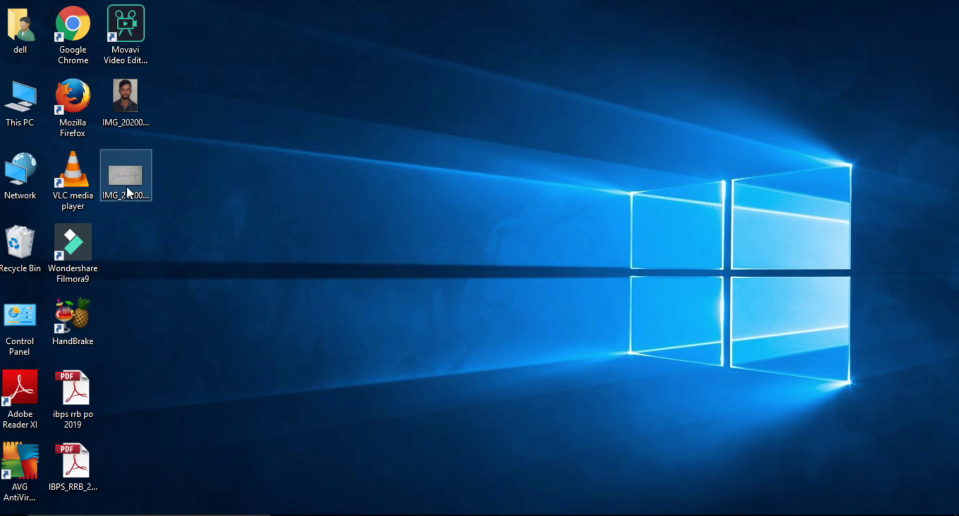
View the properties of signature image IMG_20200808_120605 to check its size.
right_click(127, 188)
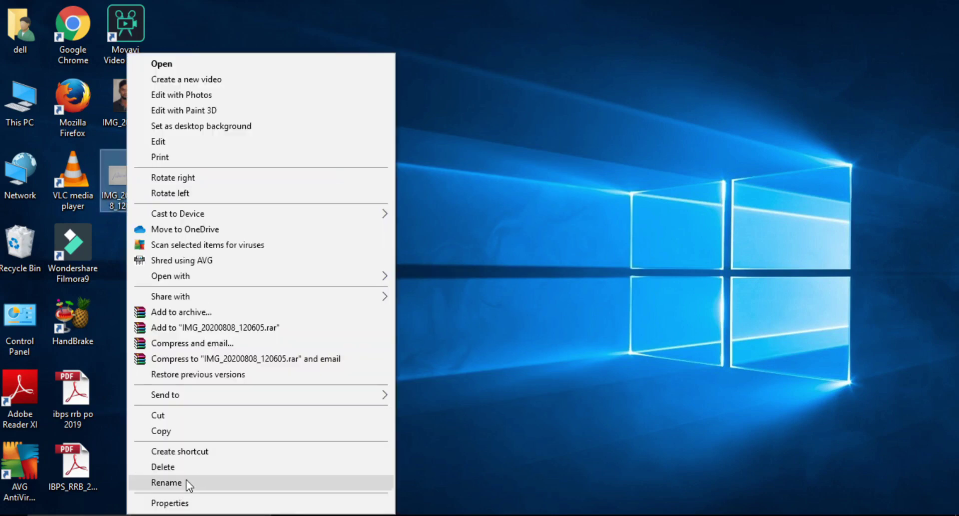
left_click(185, 503)
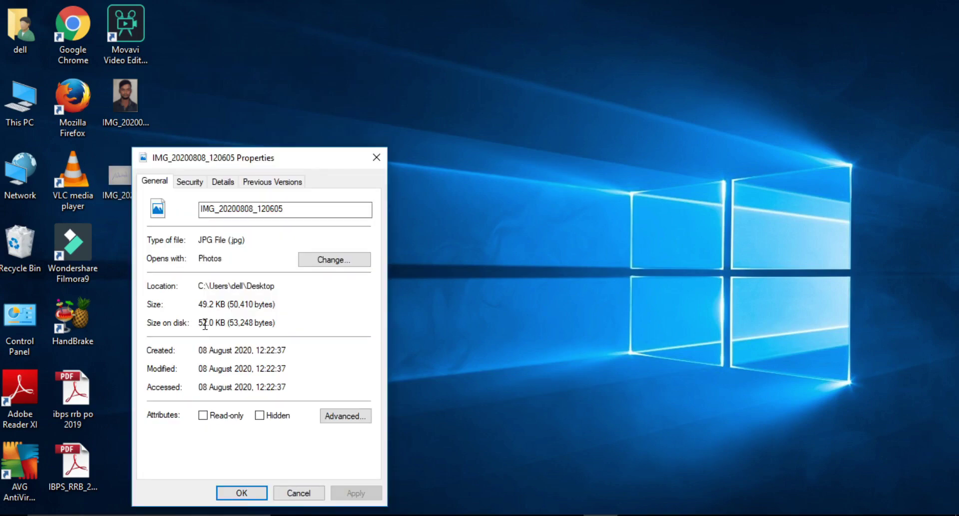
left_click(241, 493)
Open IMG_20200808_120605 in Paint using Open with.
right_click(125, 181)
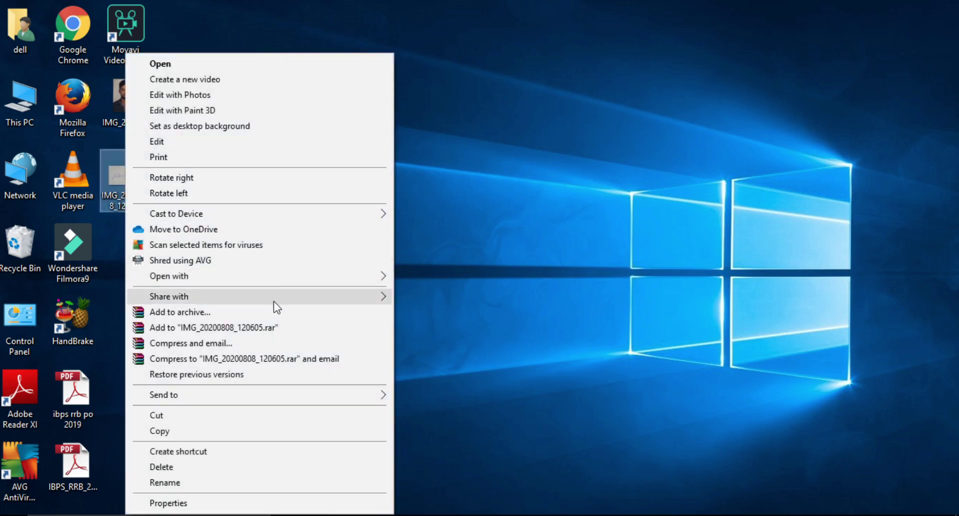
mouse_move(363, 284)
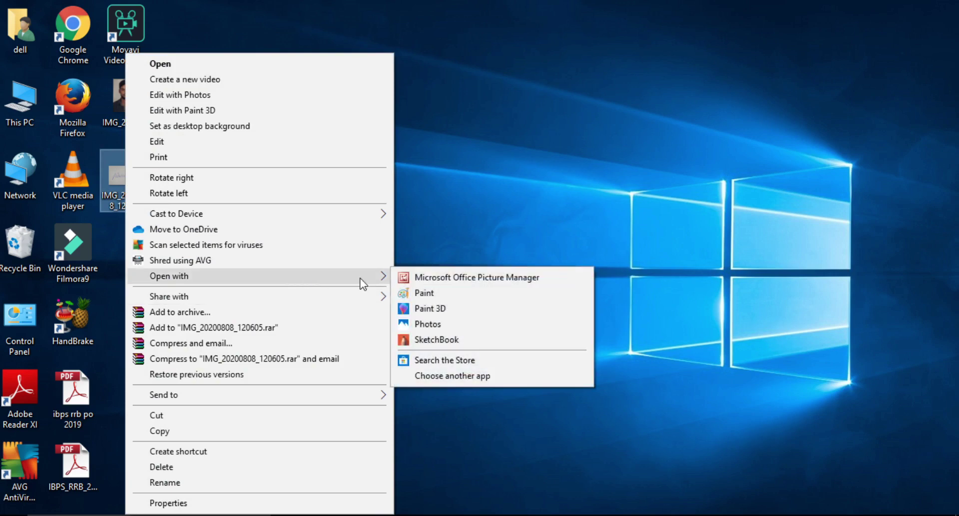
left_click(436, 292)
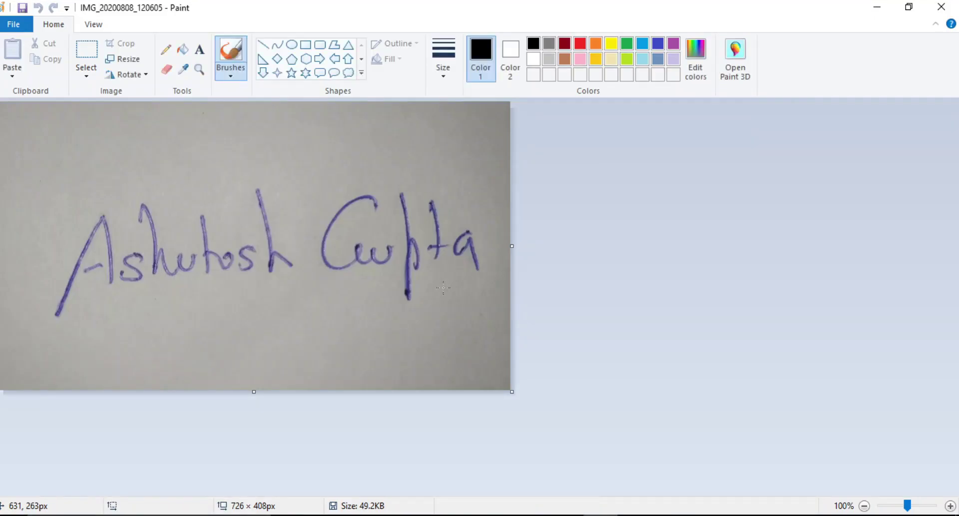
Resize the signature image to 50% horizontally, giving 363 × 204 px.
left_click(112, 59)
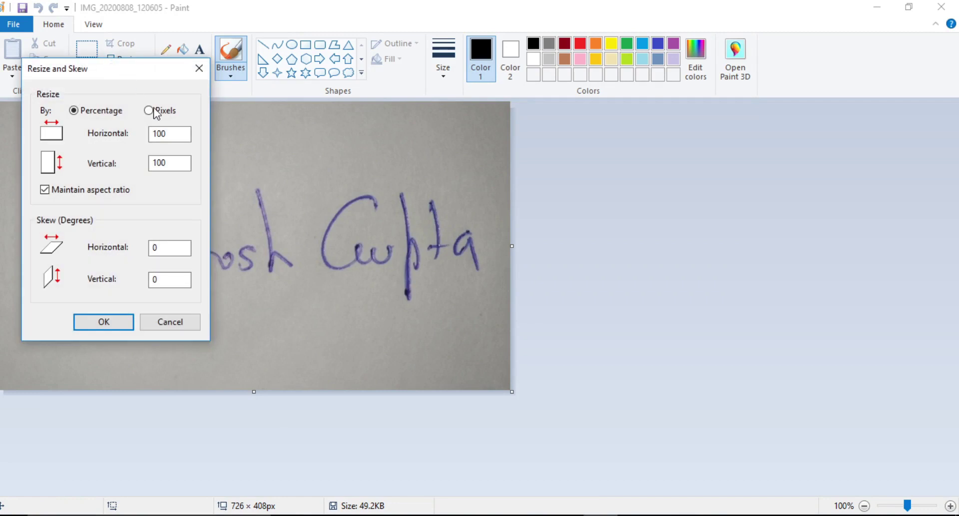
double_click(177, 133)
left_click(178, 134)
key("BackSpace")
key("BackSpace")
key("BackSpace")
type("50")
left_click(95, 321)
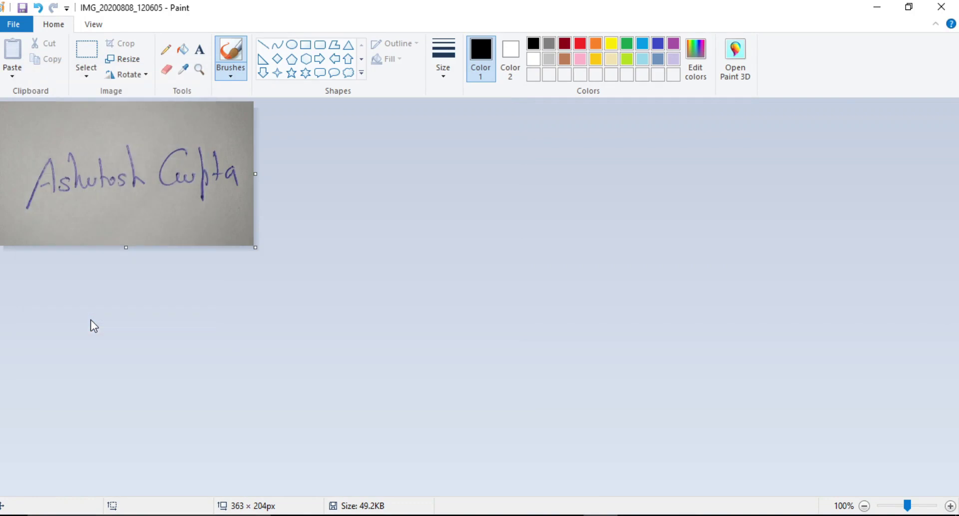
Close Paint and save the changes, retrying after the could-not-save error.
left_click(941, 8)
left_click(457, 279)
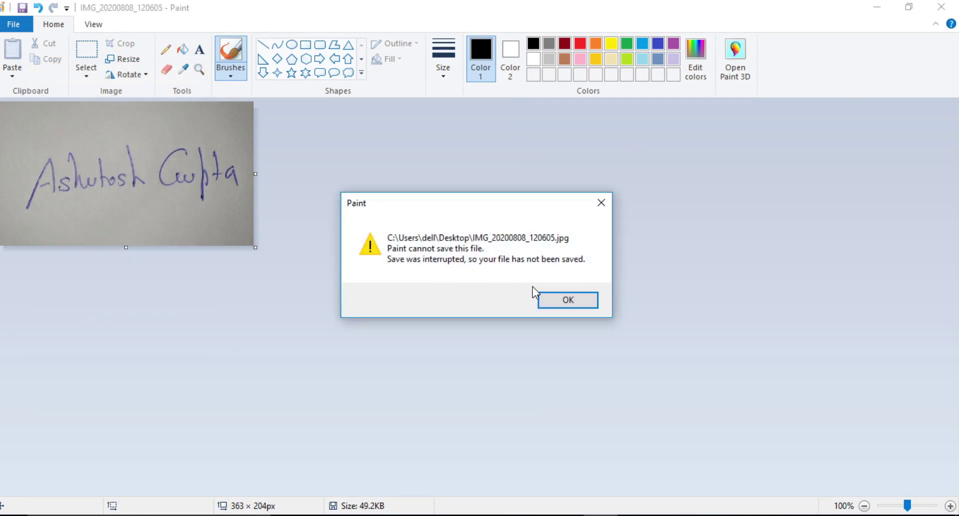
left_click(563, 299)
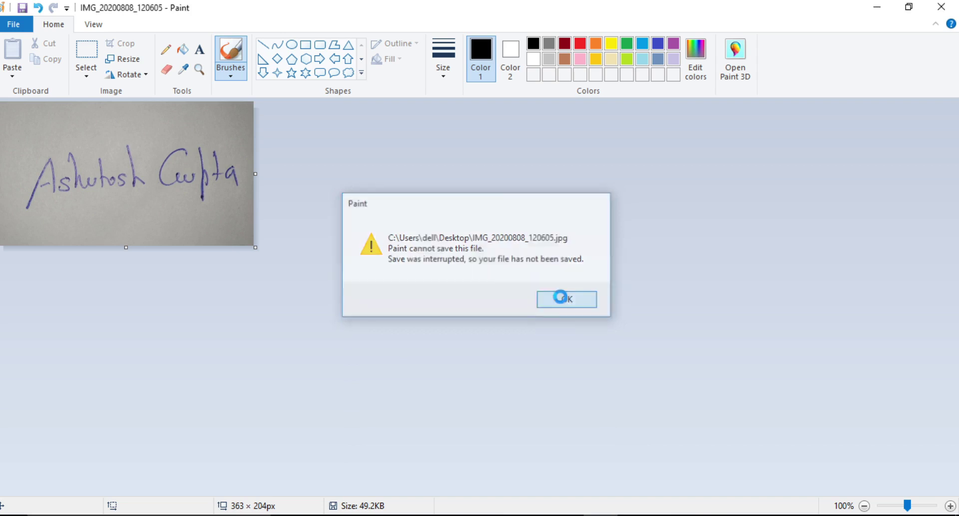
left_click(941, 7)
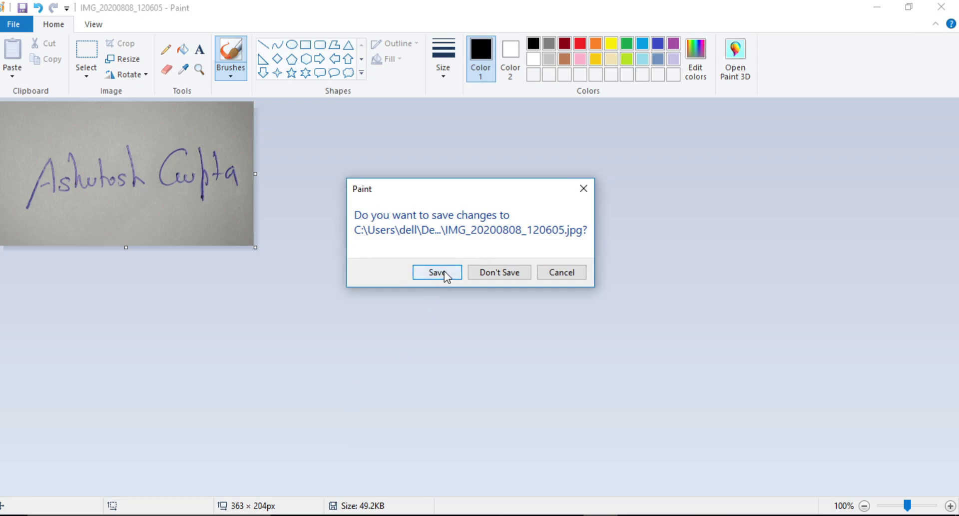
left_click(443, 272)
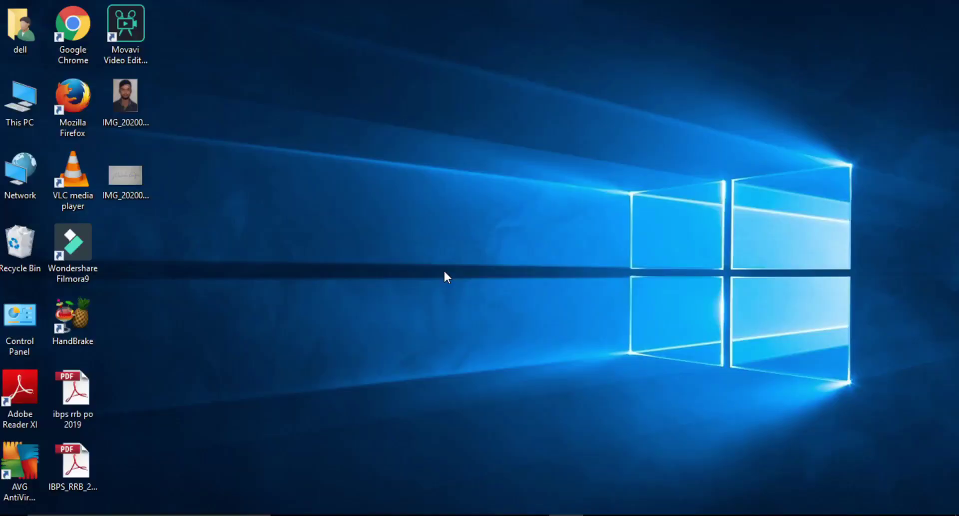
right_click(124, 186)
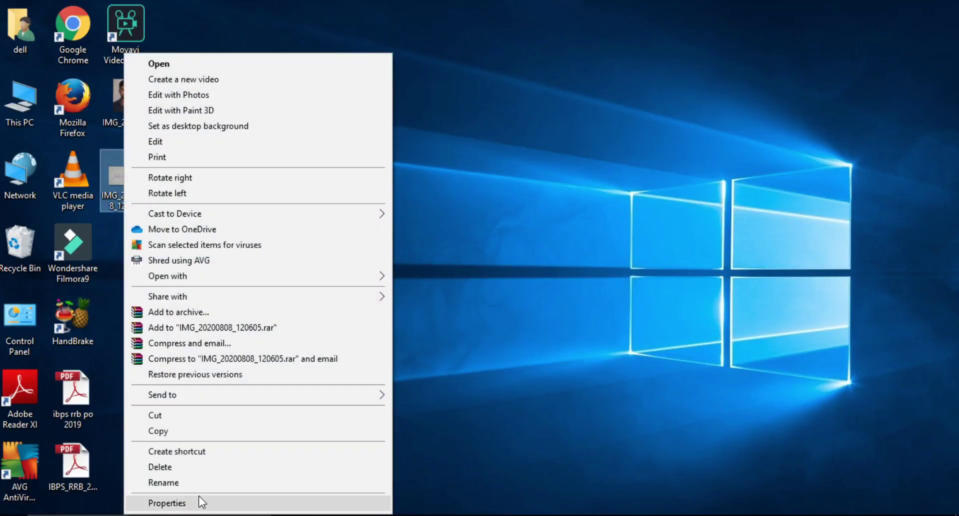
left_click(200, 501)
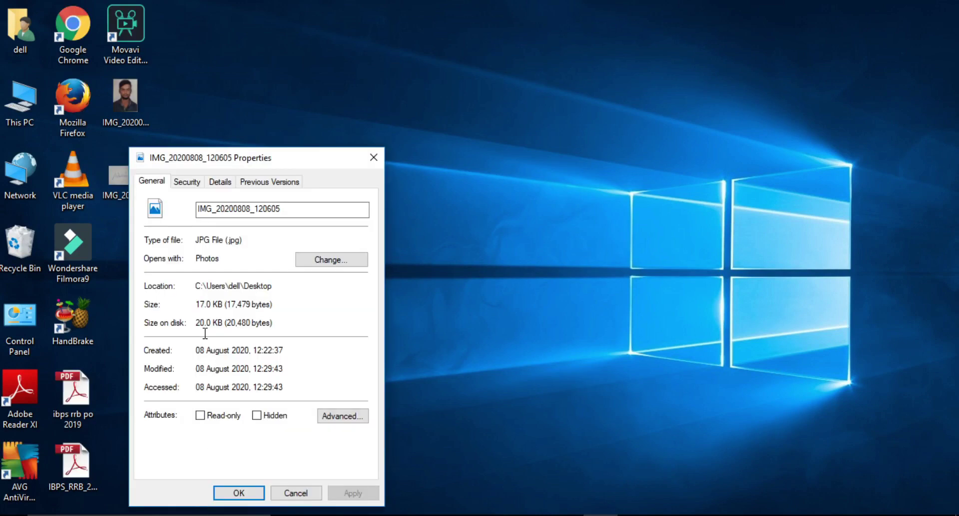
left_click(238, 492)
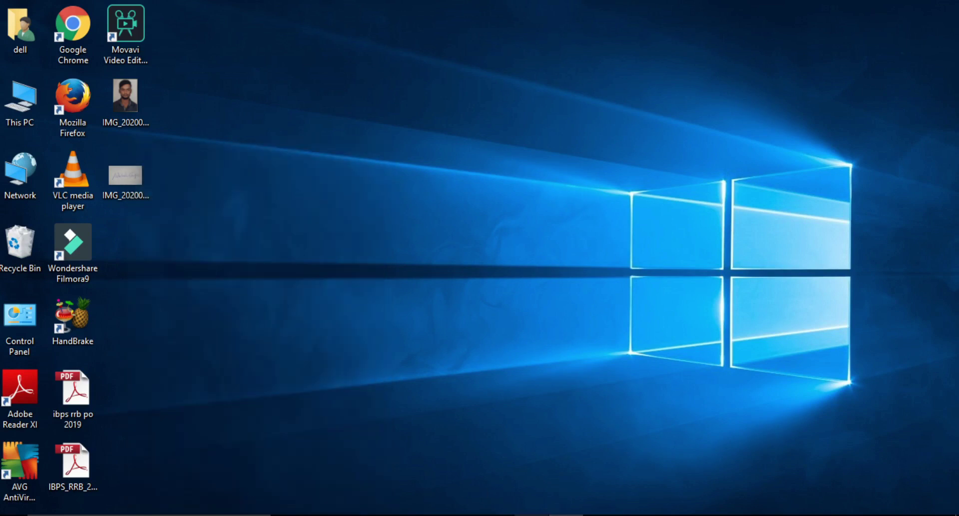
mouse_move(531, 513)
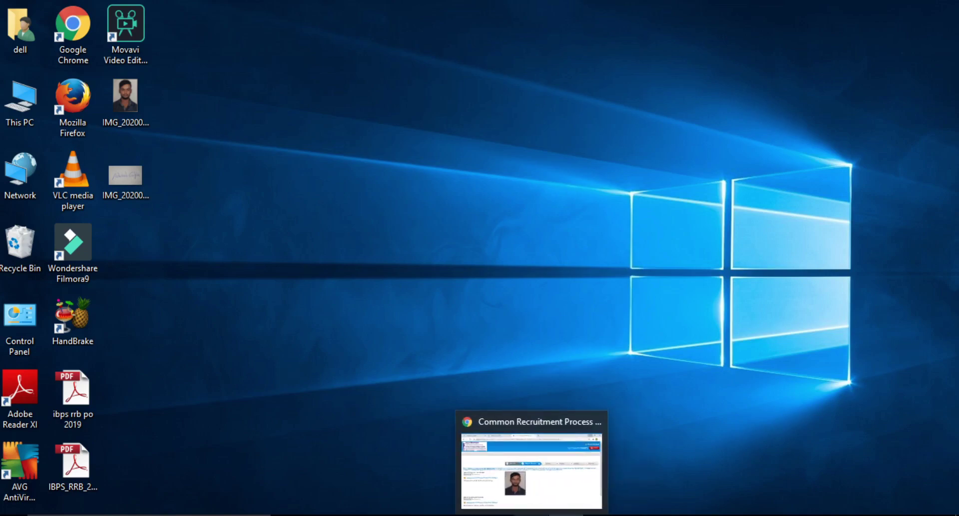
Attach IMG_20200808_120605 as the scanned signature so both previews appear.
left_click(545, 492)
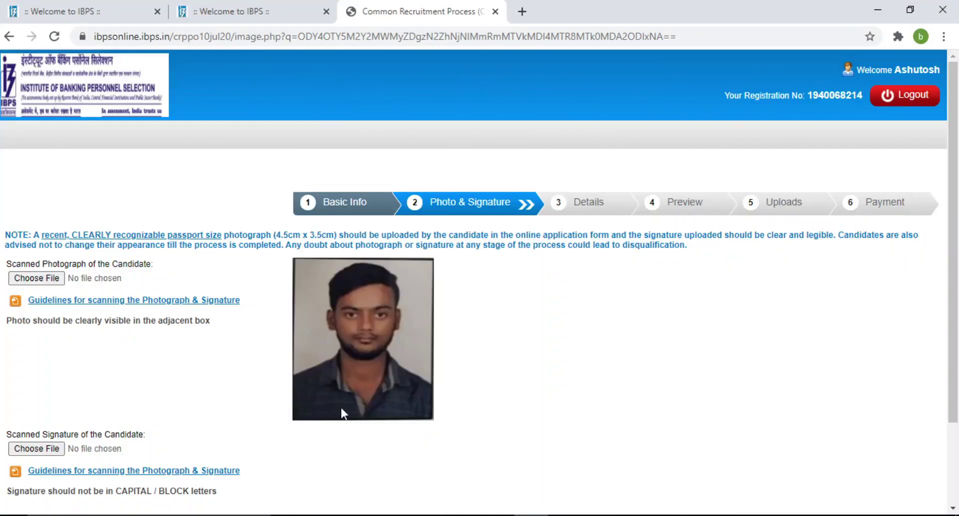
left_click(50, 450)
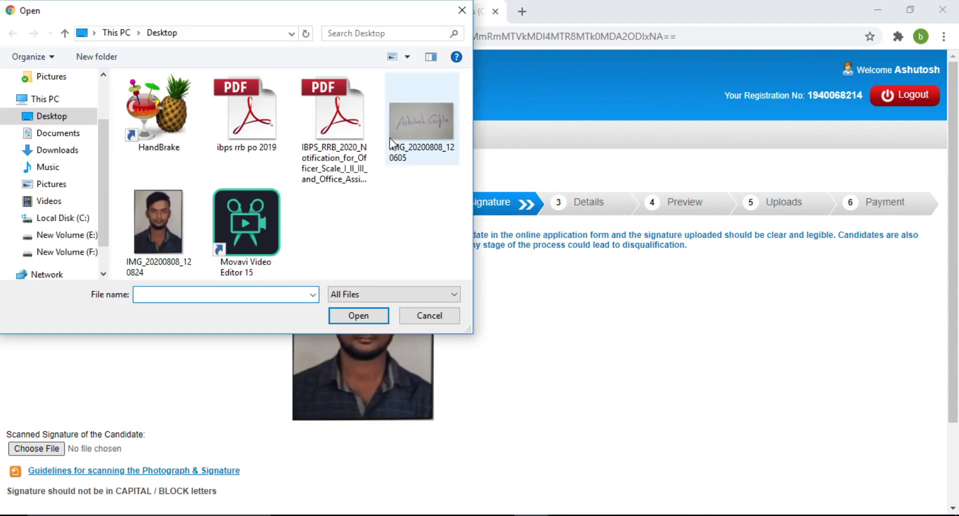
left_click(390, 138)
left_click(345, 317)
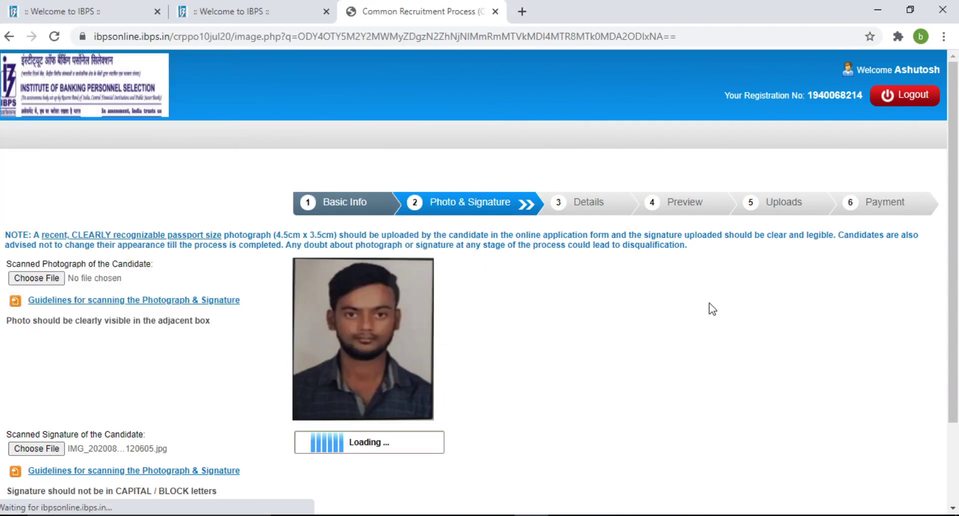
scroll(957, 285, "down", 2)
left_click_drag(957, 285, 957, 342)
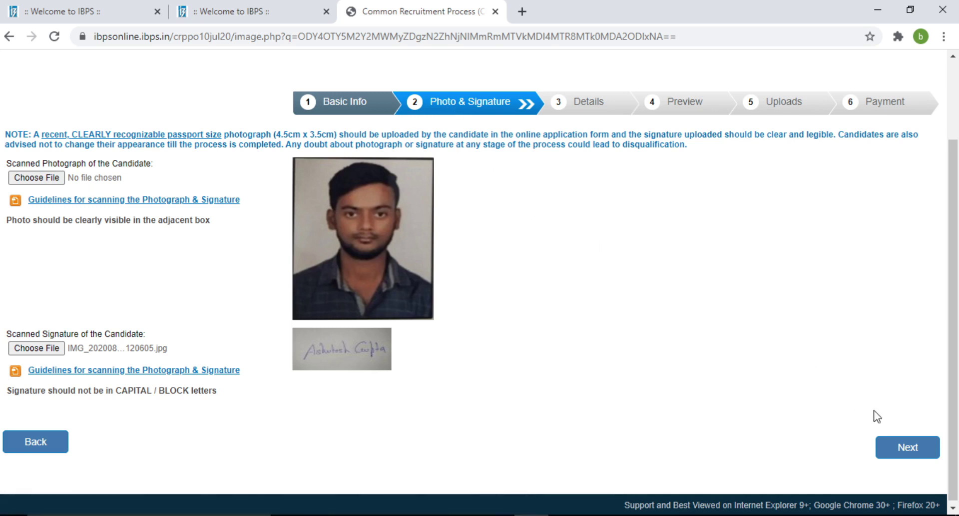
Go to the Details step to show the Basic Details form.
left_click(902, 448)
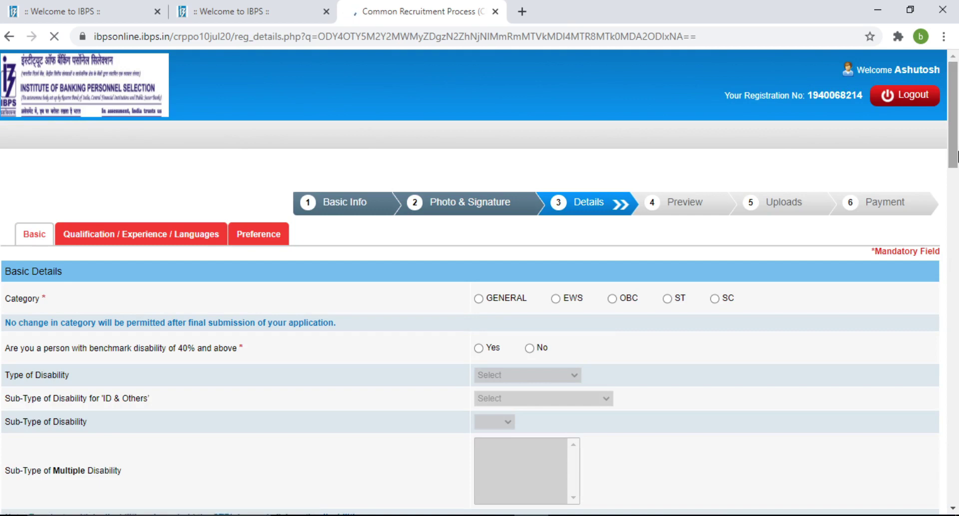
left_click_drag(954, 150, 955, 191)
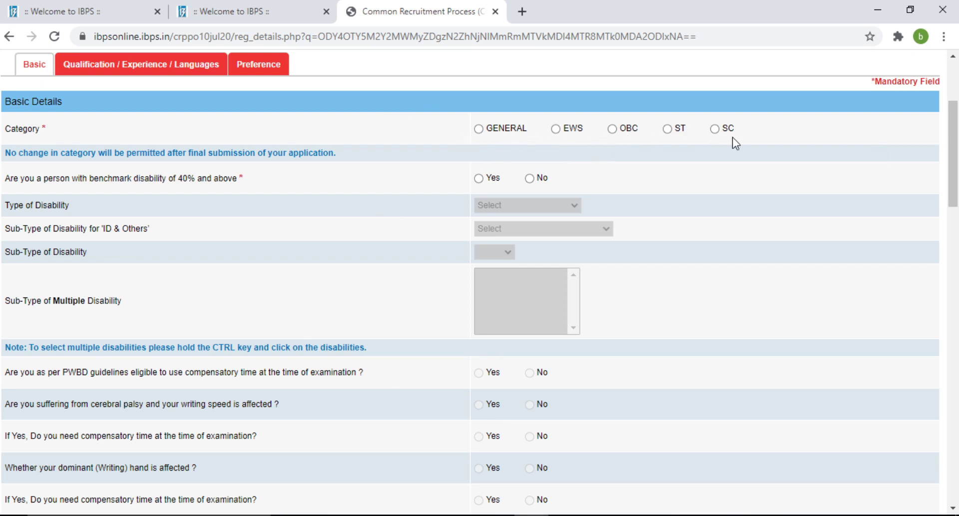
Choose OBC as category, acknowledge the notice, and answer No to benchmark disability.
left_click(614, 130)
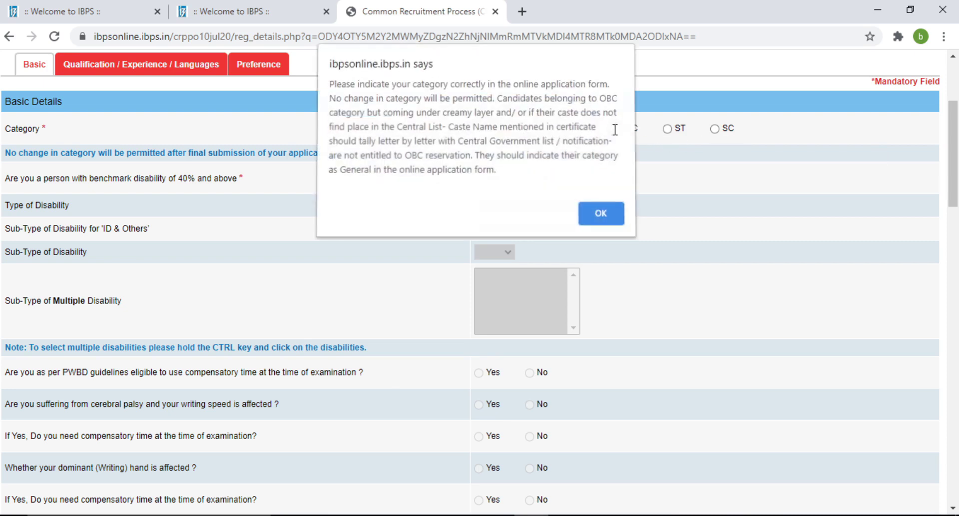
left_click(600, 213)
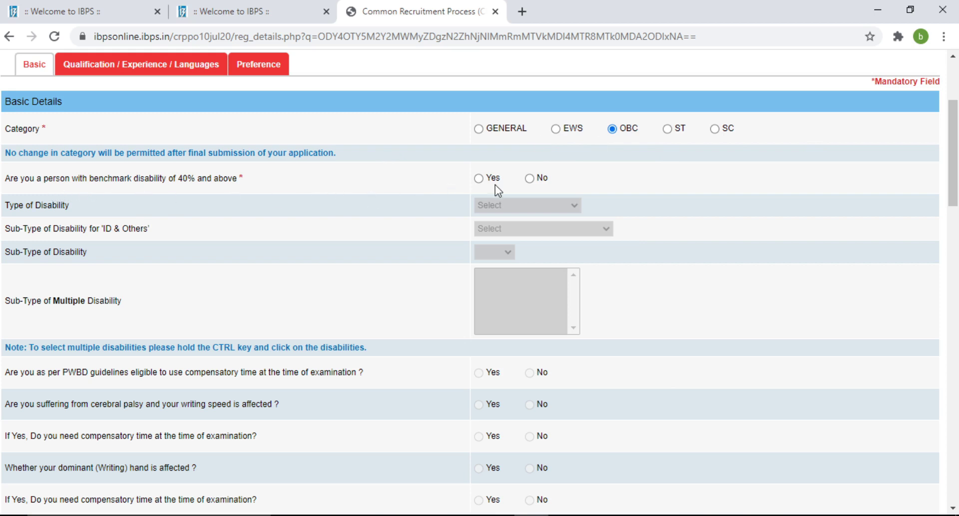
left_click(531, 179)
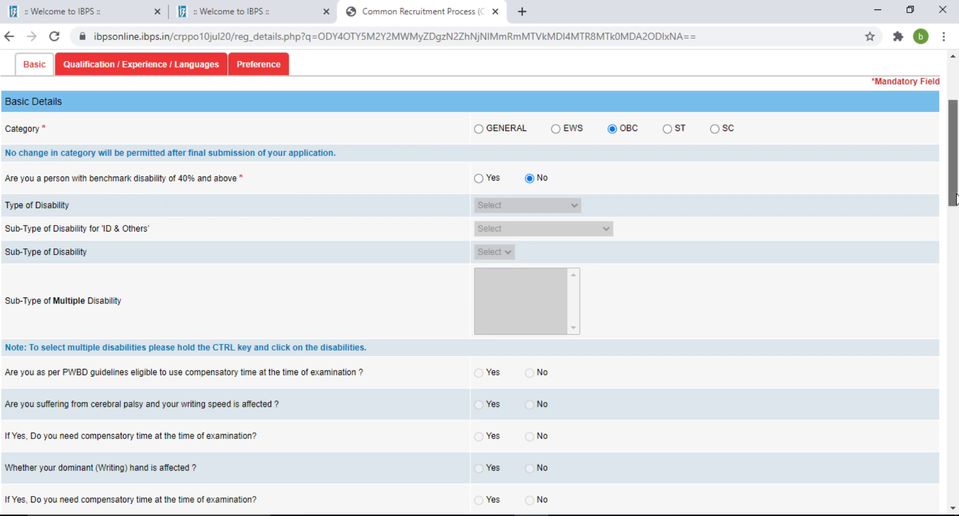
Answer No to the 1984 riots and Ex-Serviceman questions.
left_click_drag(956, 199, 956, 256)
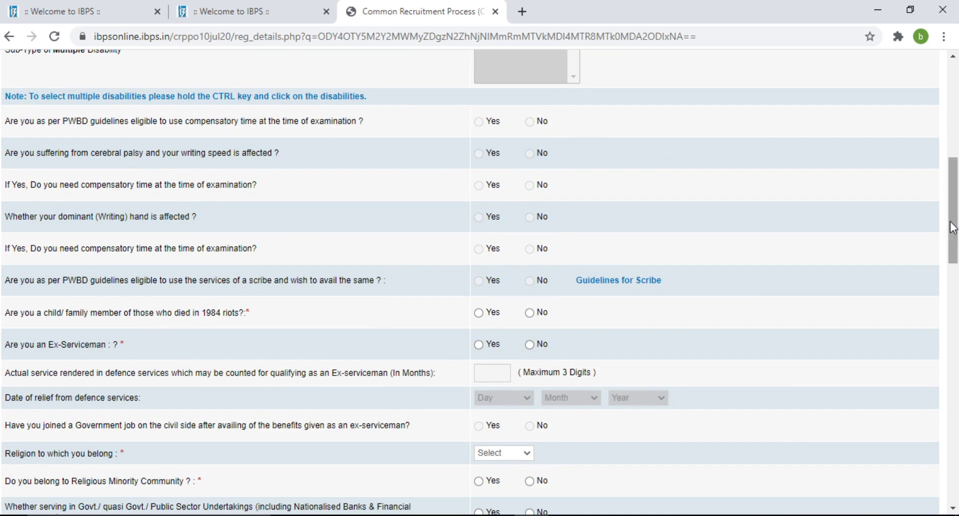
left_click_drag(953, 226, 850, 169)
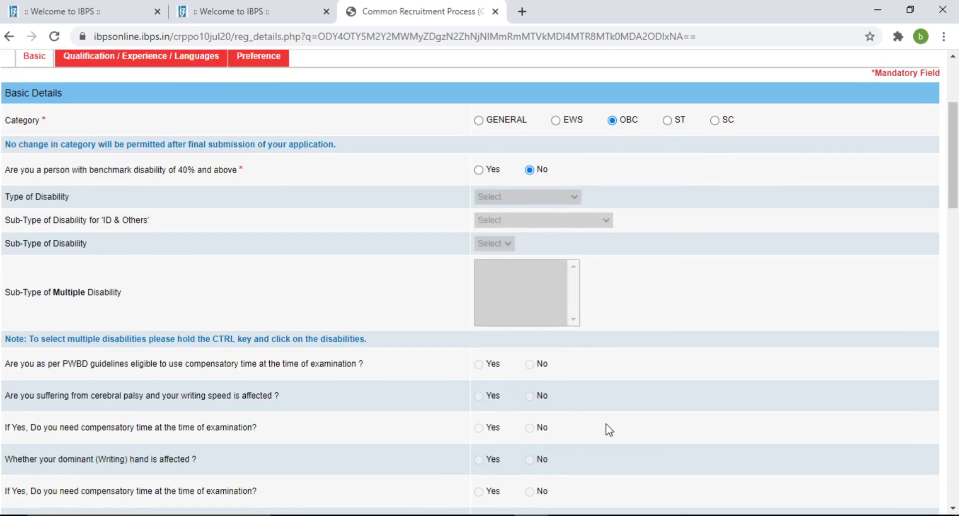
left_click_drag(955, 136, 956, 204)
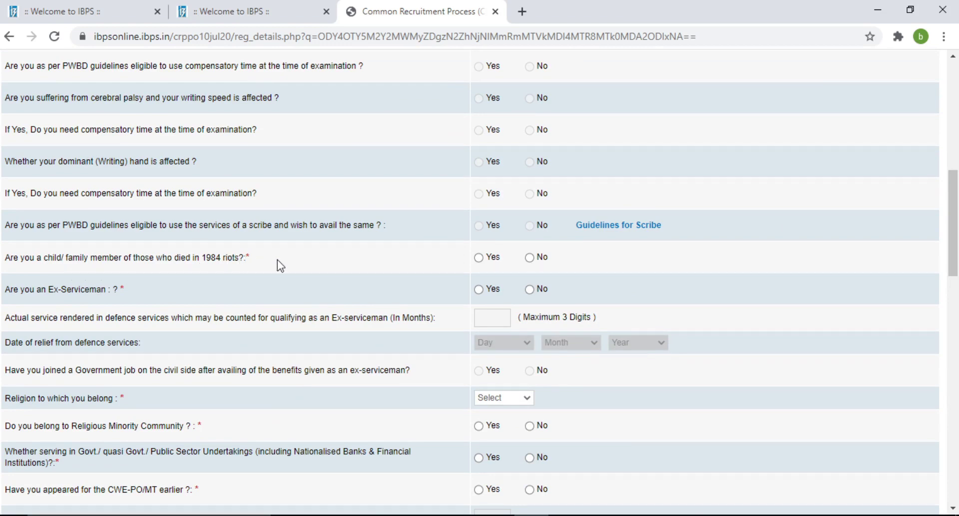
left_click(530, 259)
left_click(531, 289)
left_click_drag(954, 246, 955, 299)
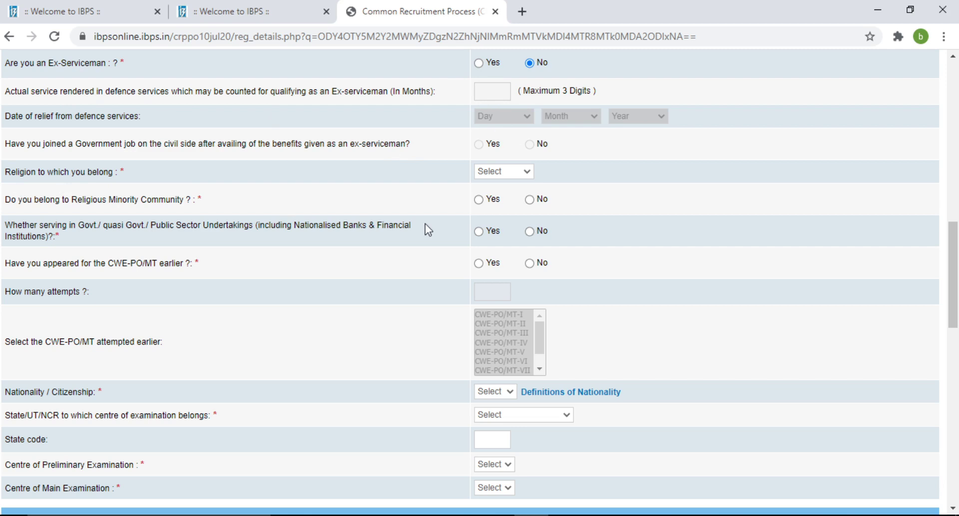
Set religion to Hindu and answer No to serving in government or PSU.
left_click(528, 176)
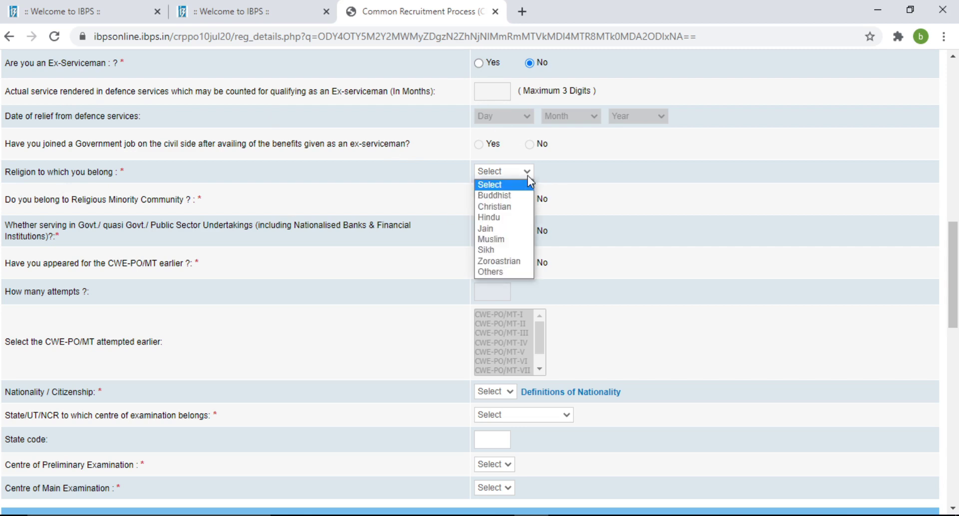
left_click(485, 219)
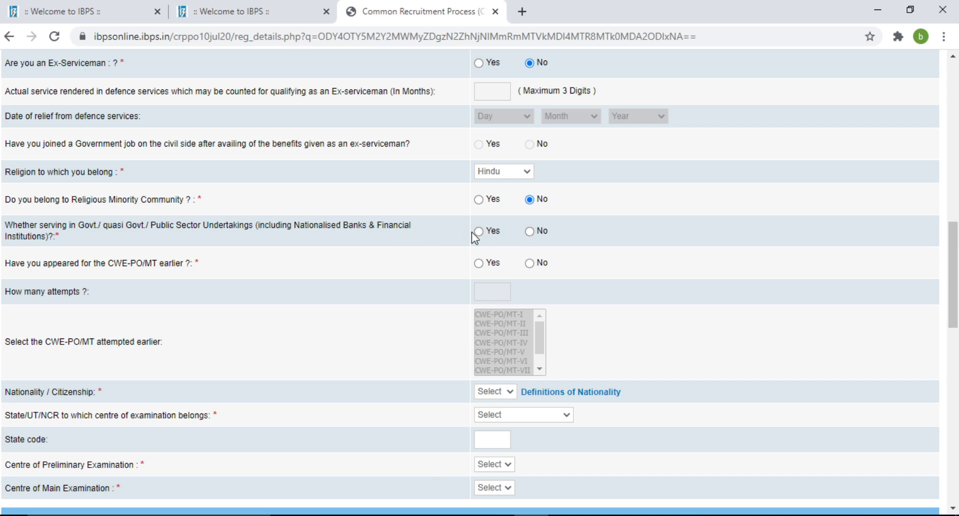
left_click(531, 233)
Record one earlier CWE-PO/MT attempt, choosing CWE-PO/MT-IX as the exam attempted.
left_click(479, 263)
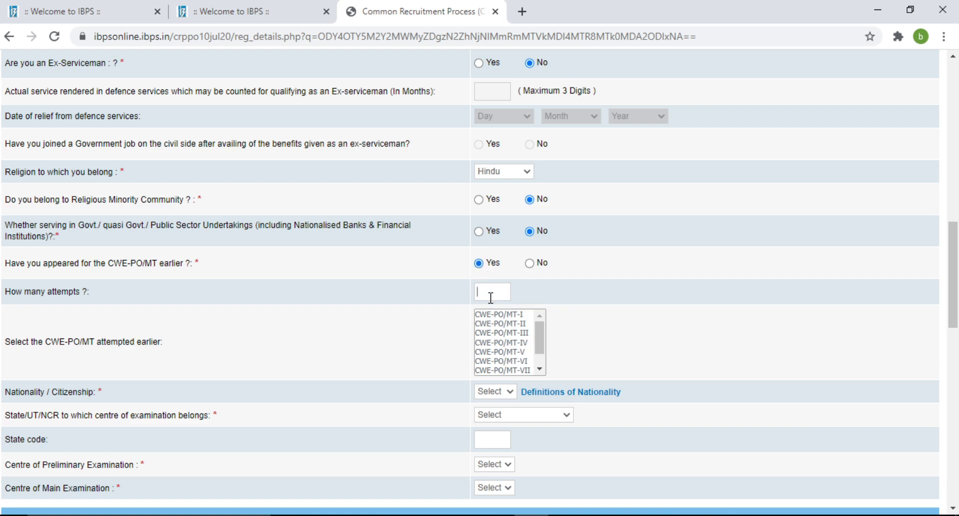
type("1")
left_click_drag(538, 348, 520, 367)
left_click(514, 372)
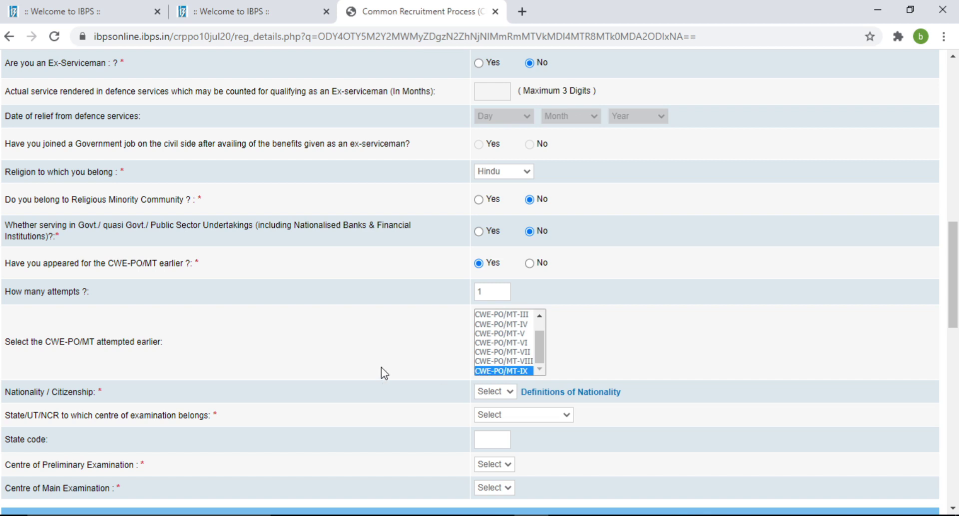
left_click(375, 368)
left_click(501, 370)
left_click(750, 337)
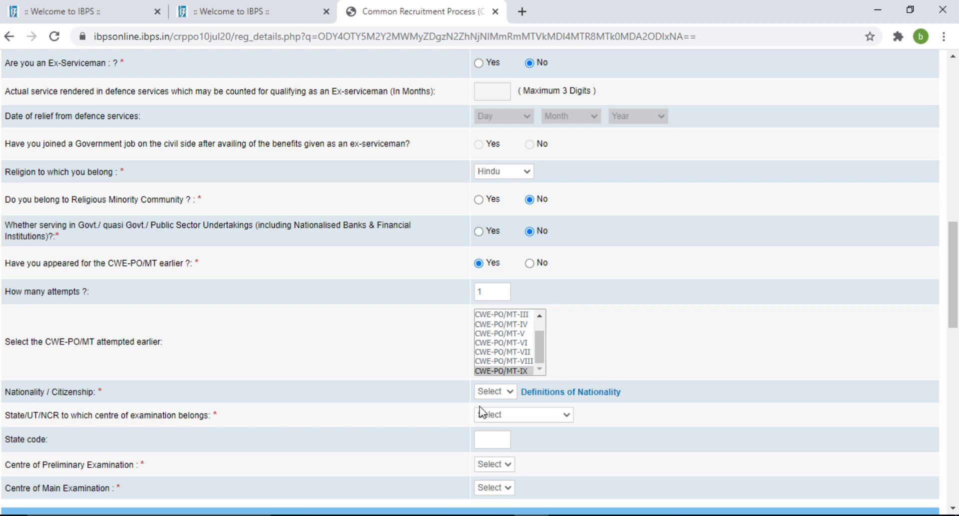
Set nationality to Indian and exam centre state to Uttar Pradesh.
left_click(508, 392)
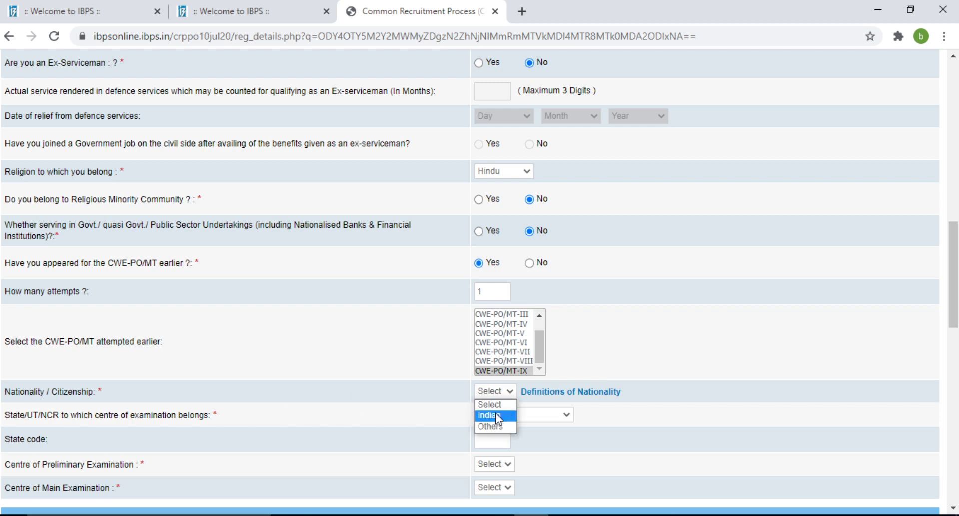
left_click_drag(954, 297, 955, 330)
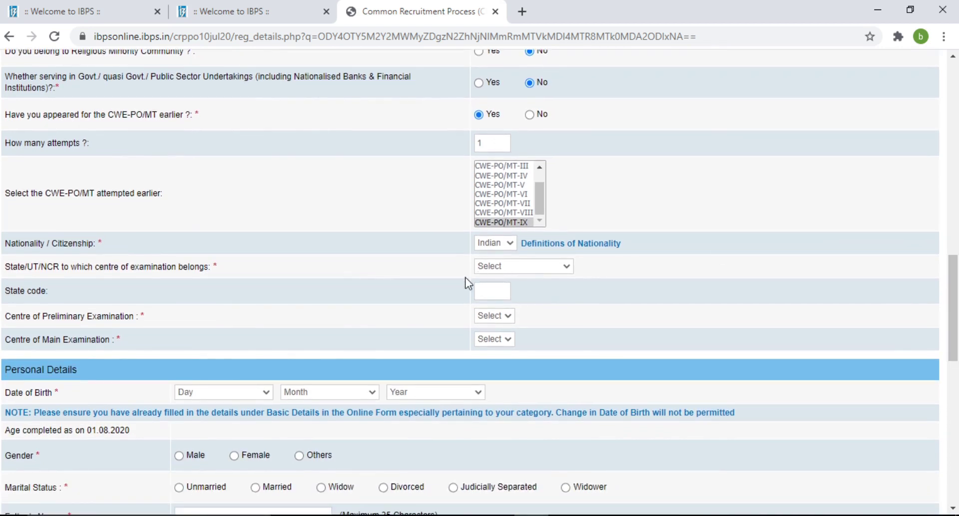
left_click(549, 268)
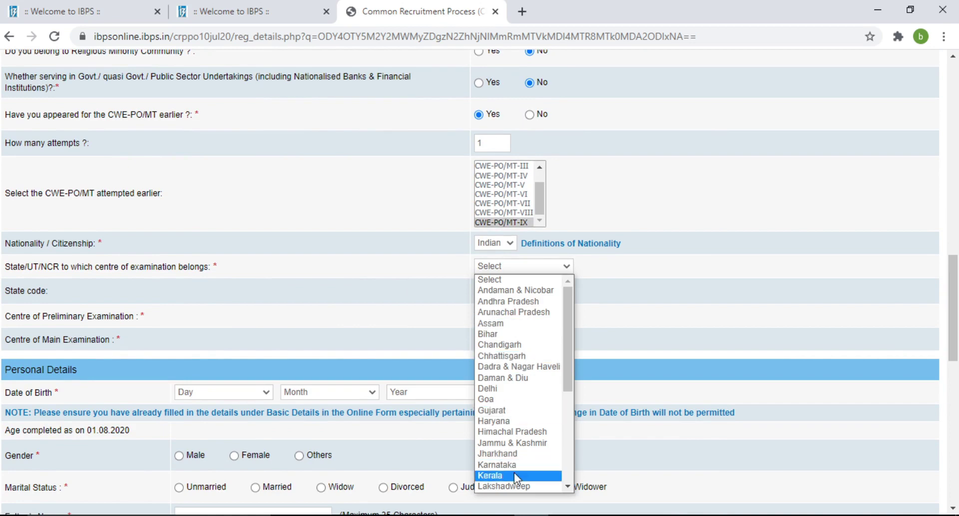
key("u")
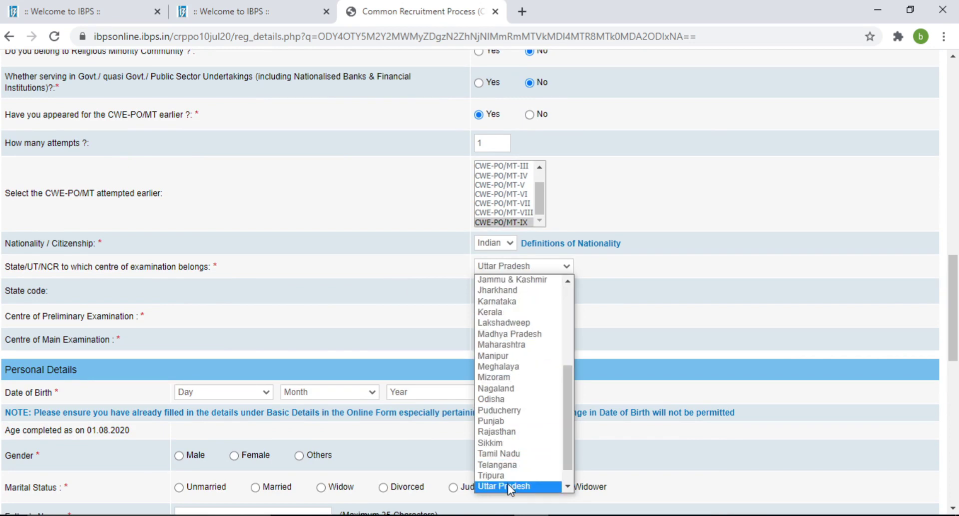
left_click(508, 486)
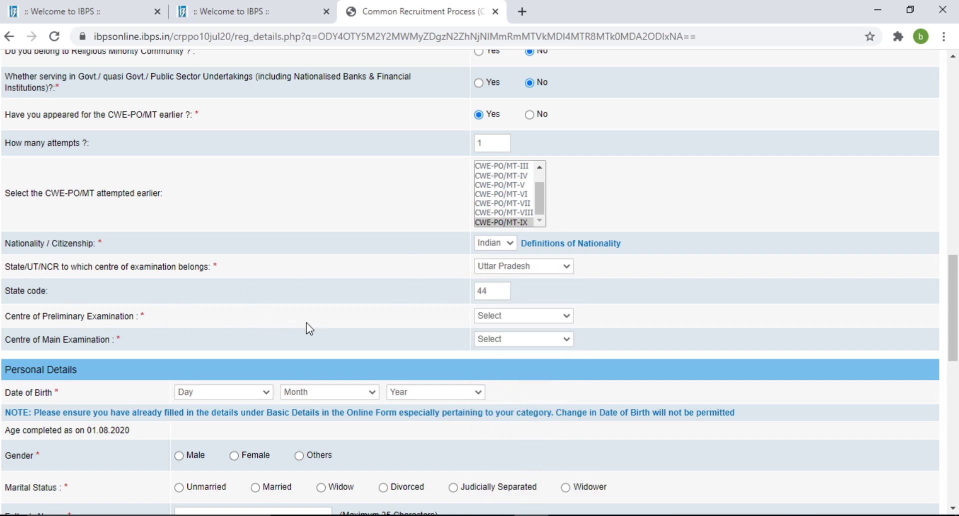
Choose Varanasi as both the preliminary and main examination centre.
left_click(570, 317)
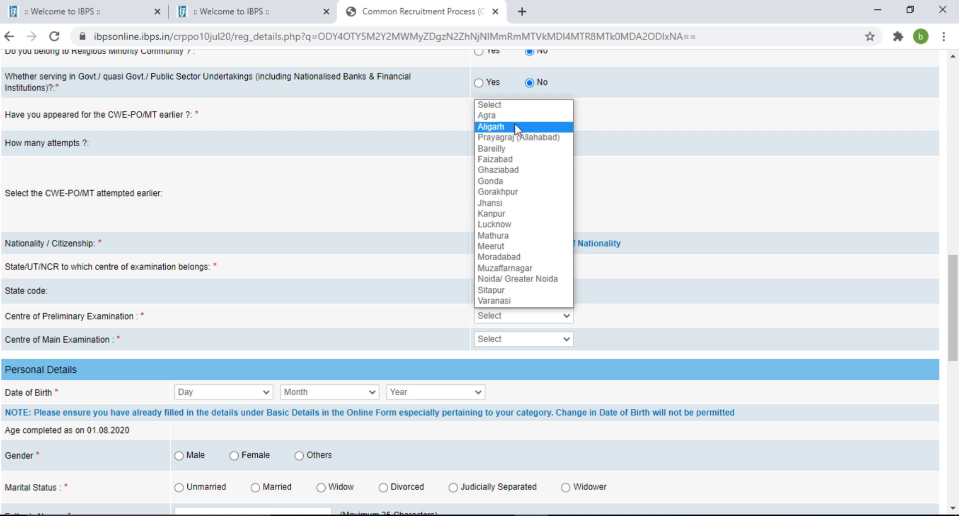
left_click(509, 305)
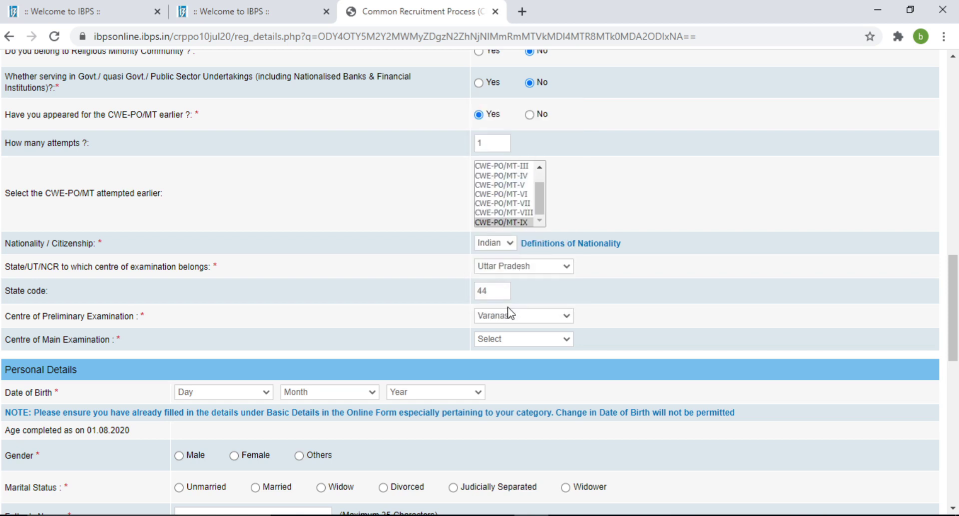
left_click(534, 338)
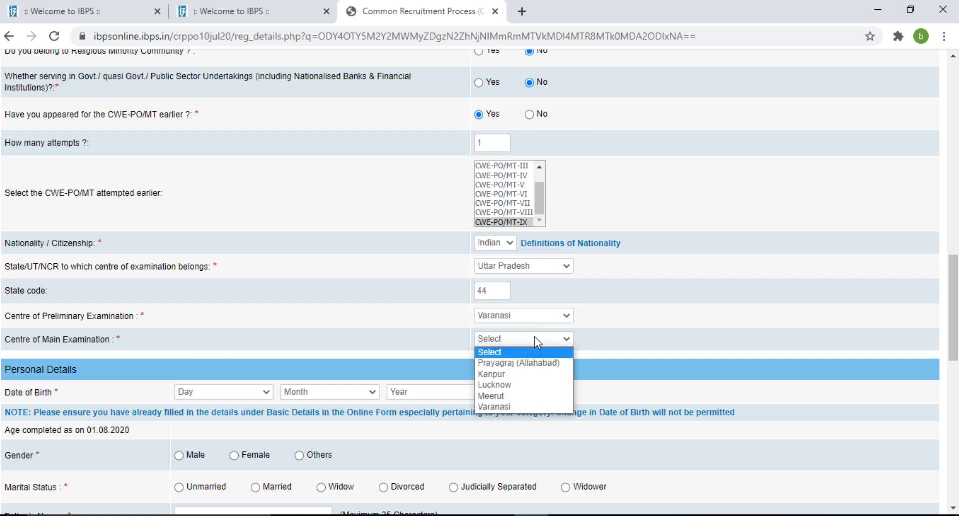
left_click(509, 407)
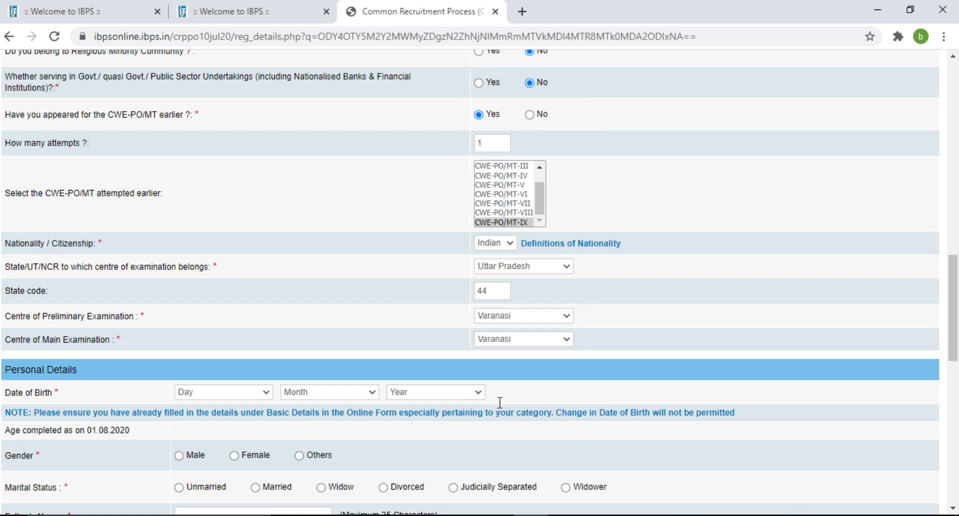
left_click(259, 394)
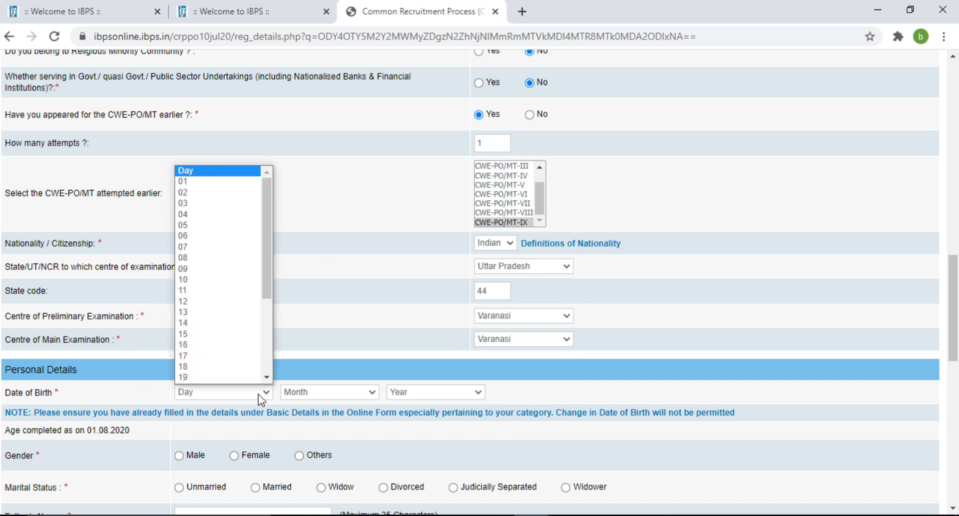
scroll(211, 250, "down", 1)
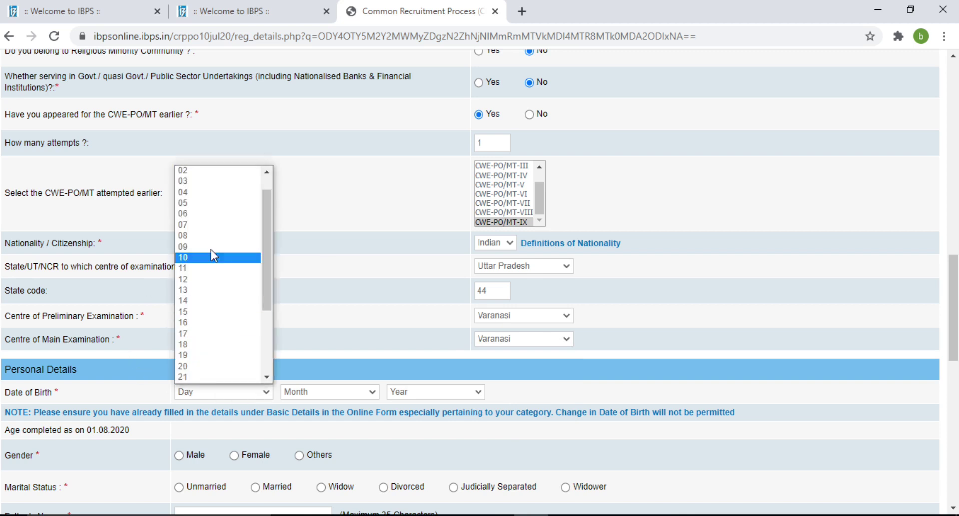
left_click(232, 193)
left_click(362, 392)
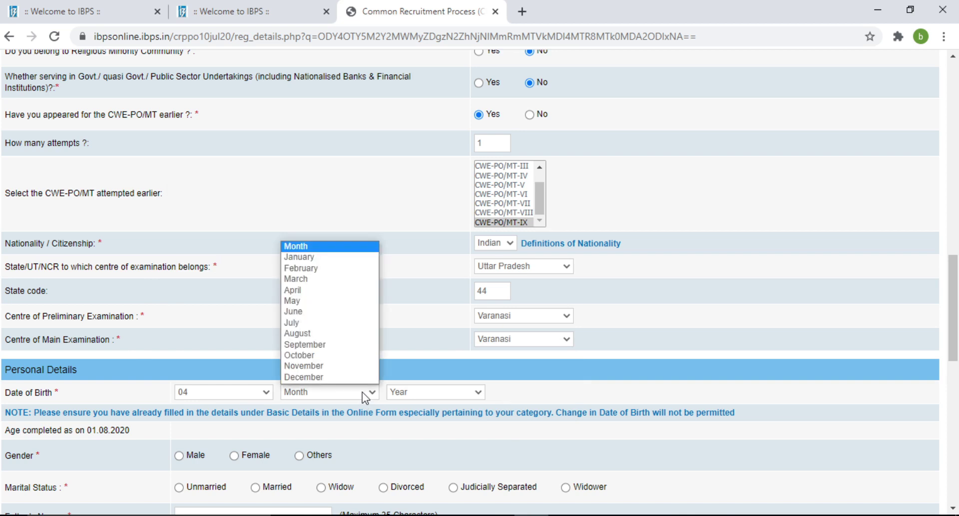
left_click(324, 355)
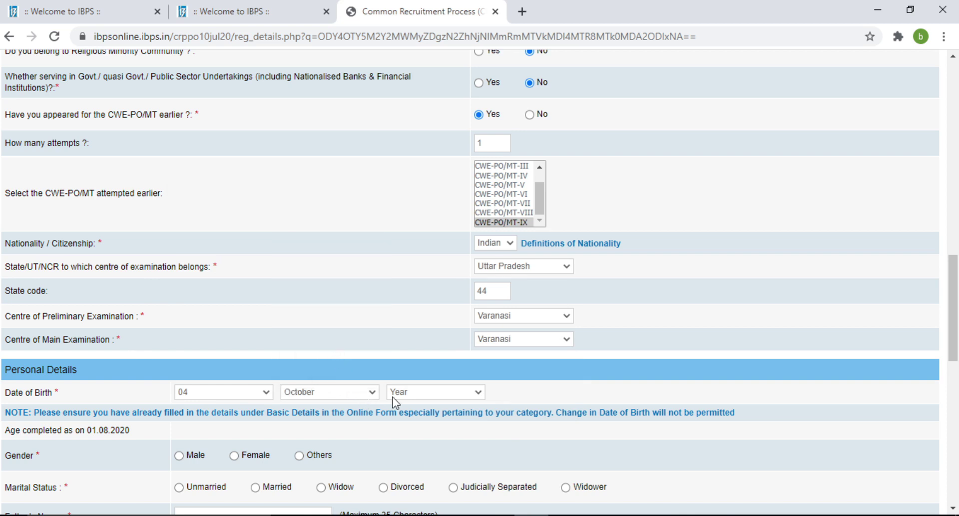
left_click(451, 396)
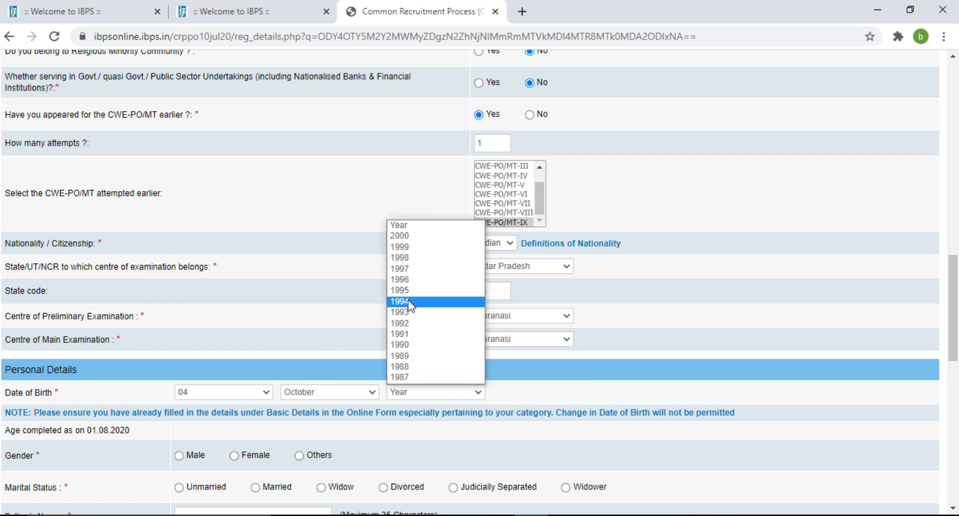
left_click(412, 314)
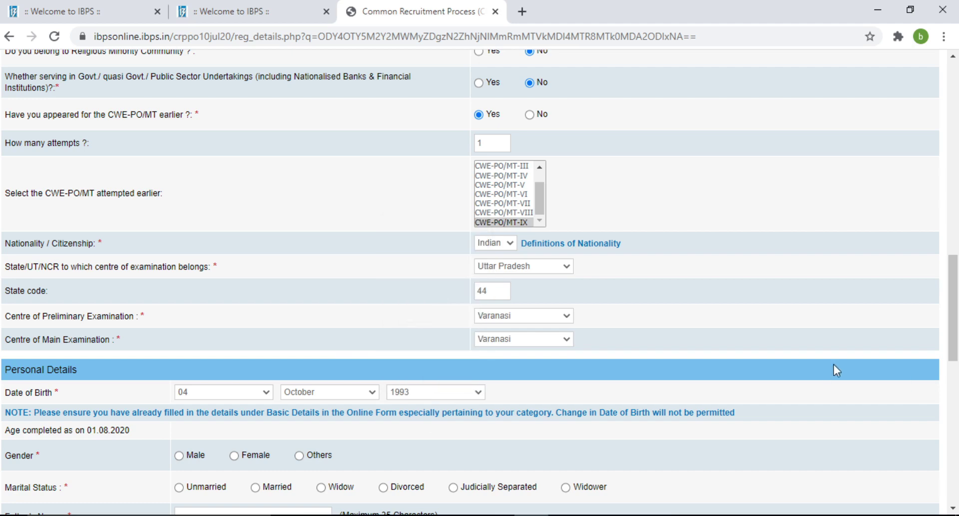
Set gender to Male and marital status to Unmarried.
left_click_drag(956, 325, 957, 389)
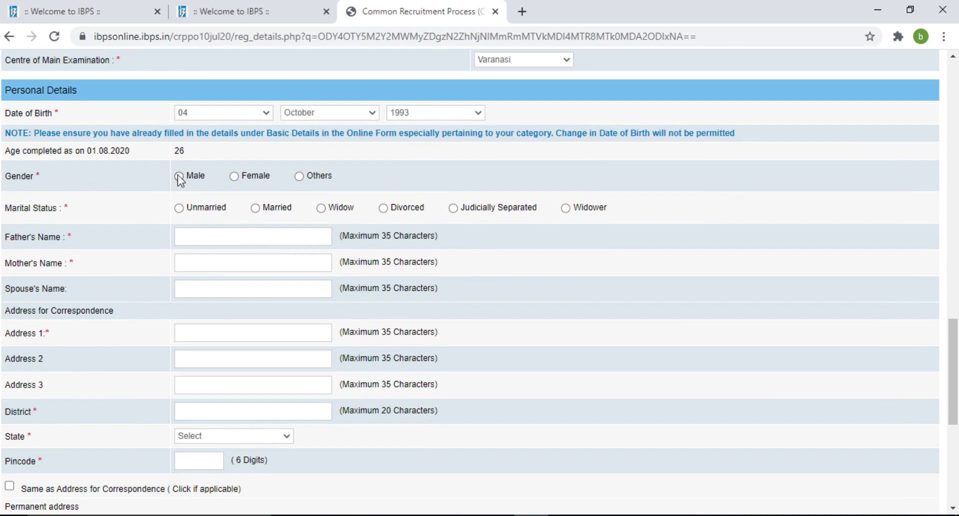
left_click(178, 176)
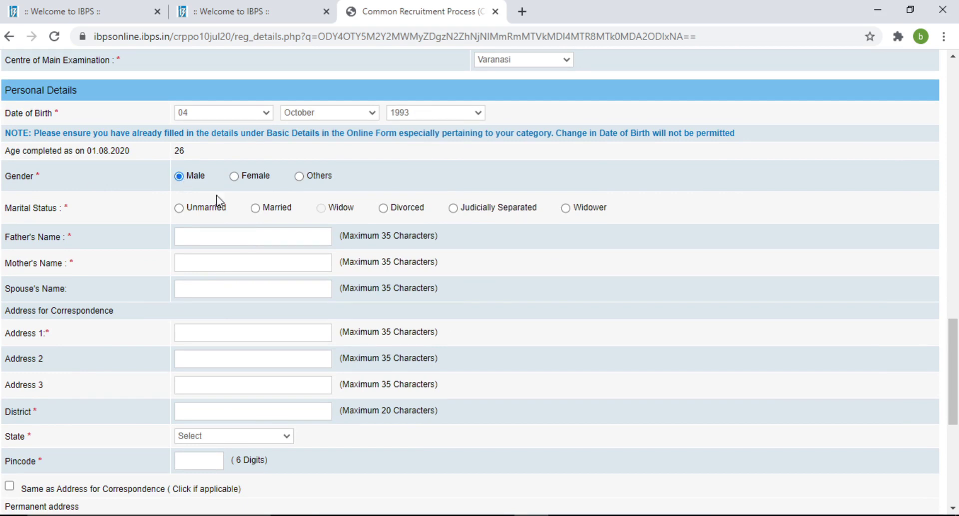
left_click(179, 208)
Enter the father's name and the mother's name.
left_click(215, 237)
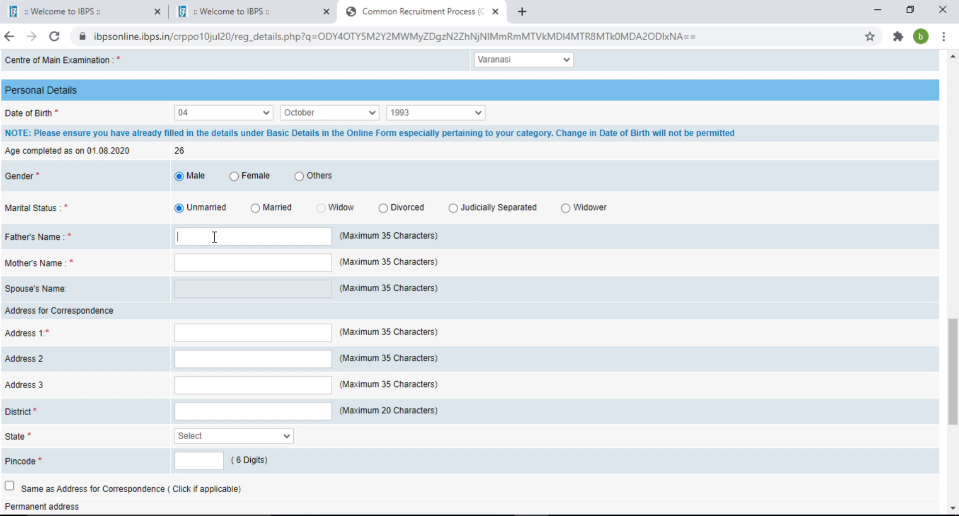
type("acdef")
left_click(208, 266)
type("xyzrh")
scroll(954, 389, "down", 2)
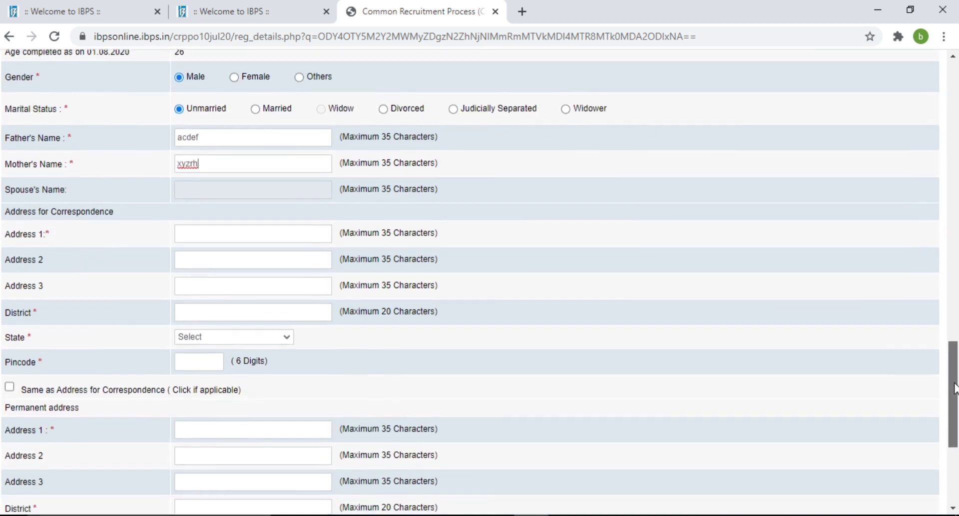
left_click(219, 236)
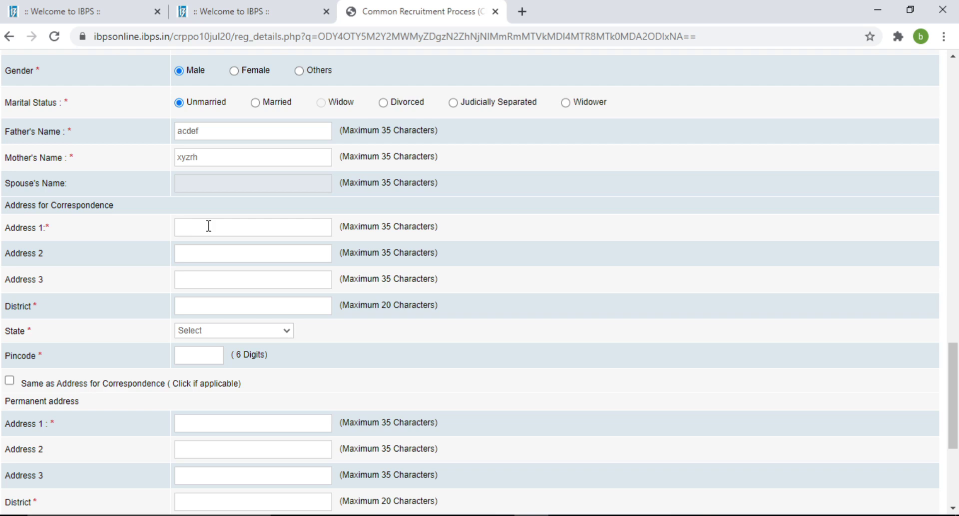
Fill in the correspondence address line, district, state UTTAR PRADESH and pincode.
left_click(219, 305)
type("varanasi")
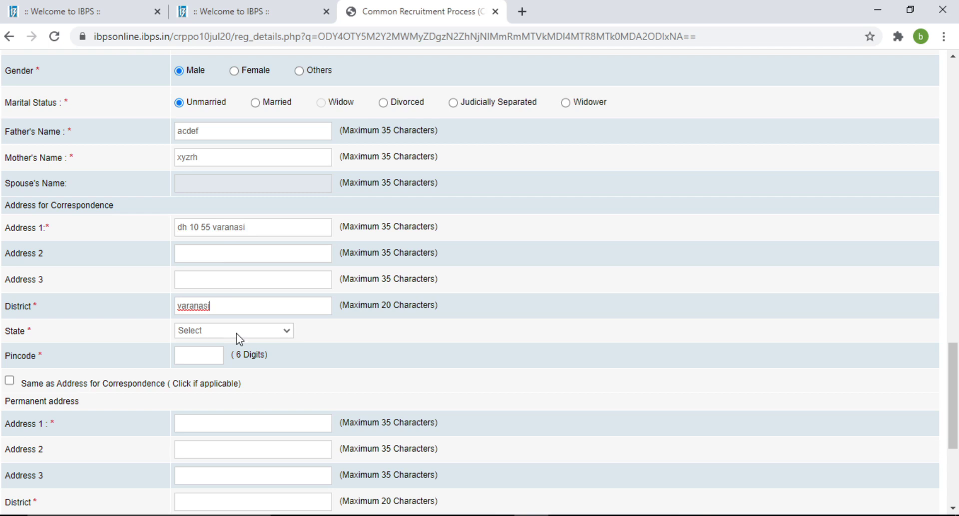
key("Tab")
key("u")
left_click(186, 363)
type("221001")
Reuse the correspondence address as permanent address and use the permanent address for GST invoicing.
left_click(10, 381)
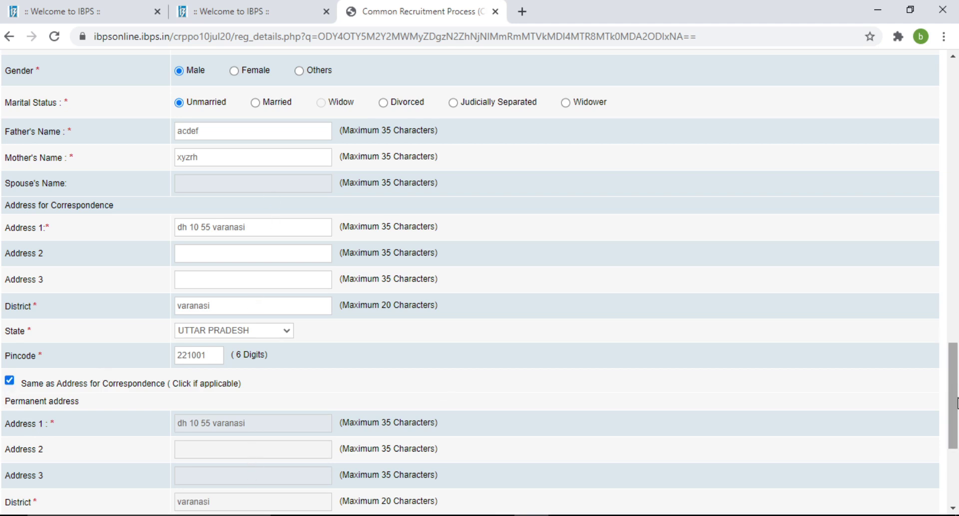
left_click_drag(955, 411, 956, 464)
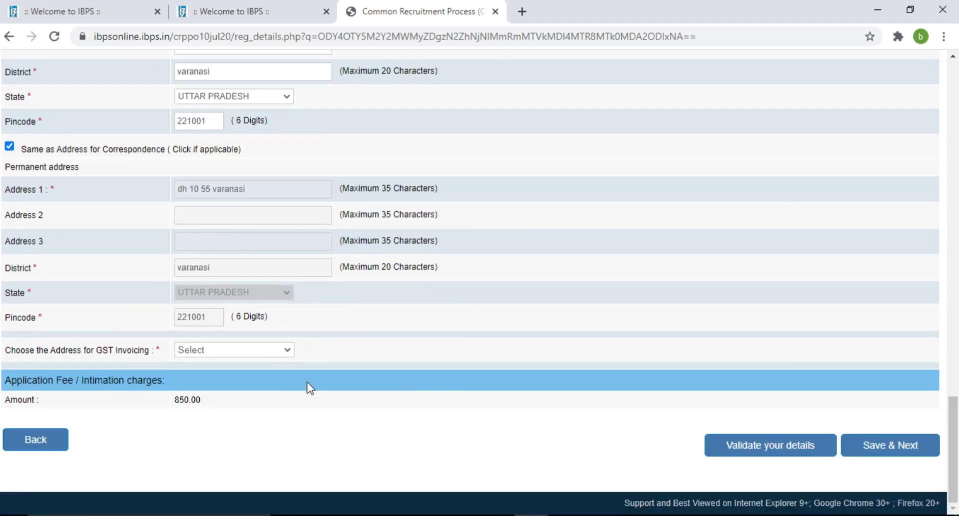
left_click(287, 354)
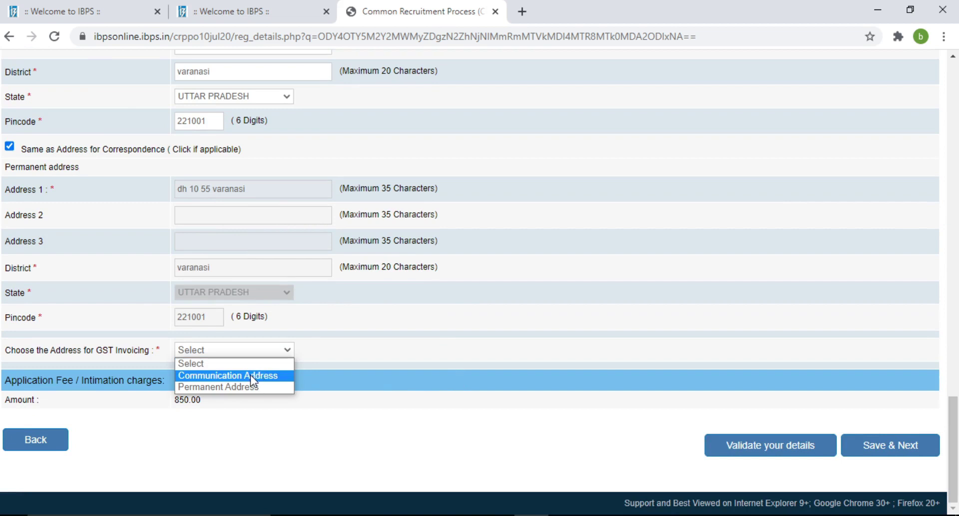
left_click(254, 416)
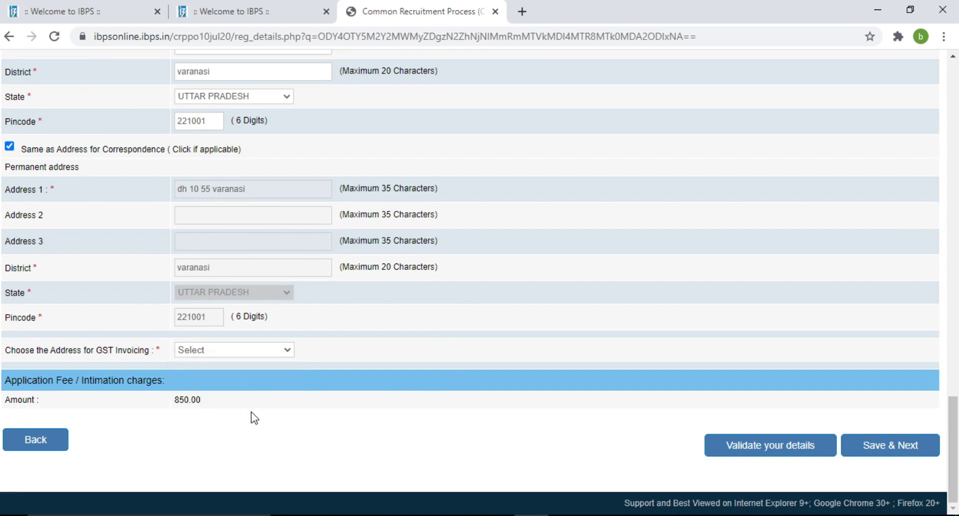
left_click(276, 346)
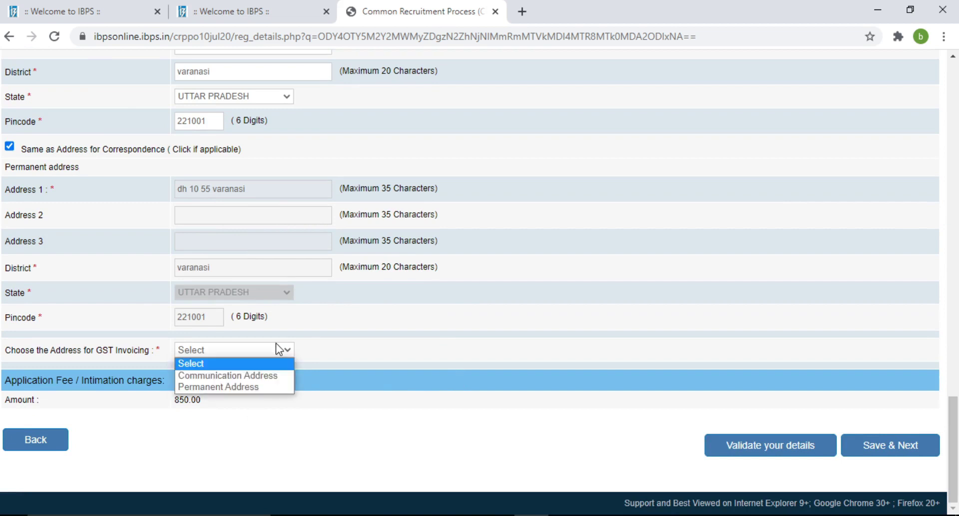
left_click(252, 386)
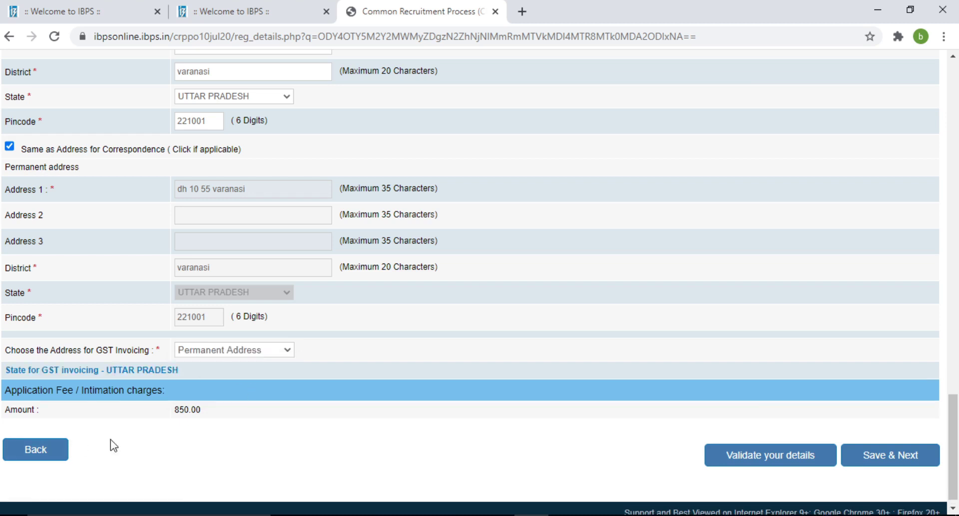
Validate the basic details, acknowledge the verified message, and save them.
left_click(760, 462)
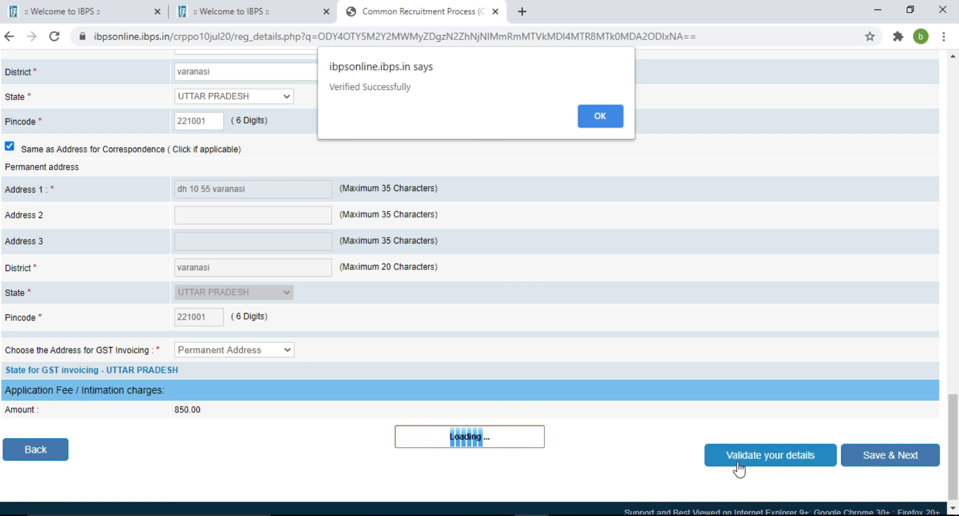
left_click(601, 119)
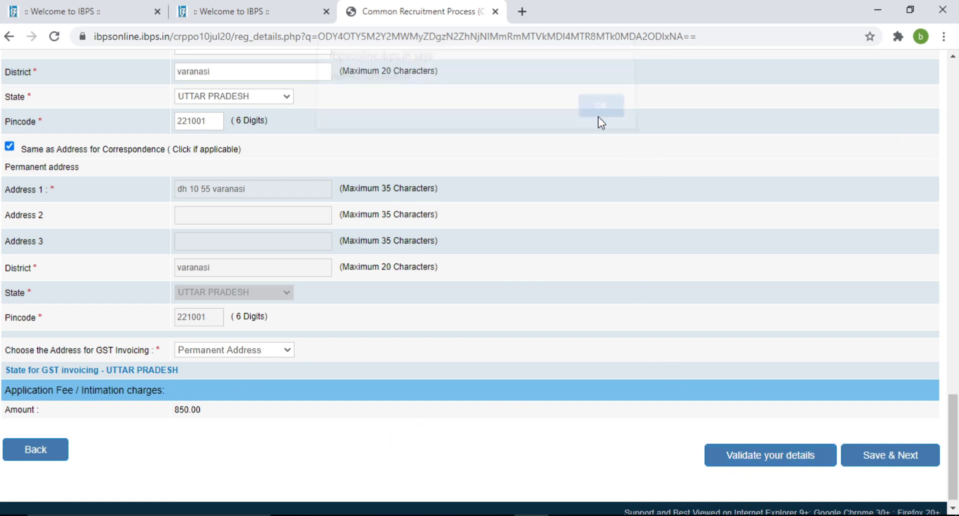
left_click(887, 464)
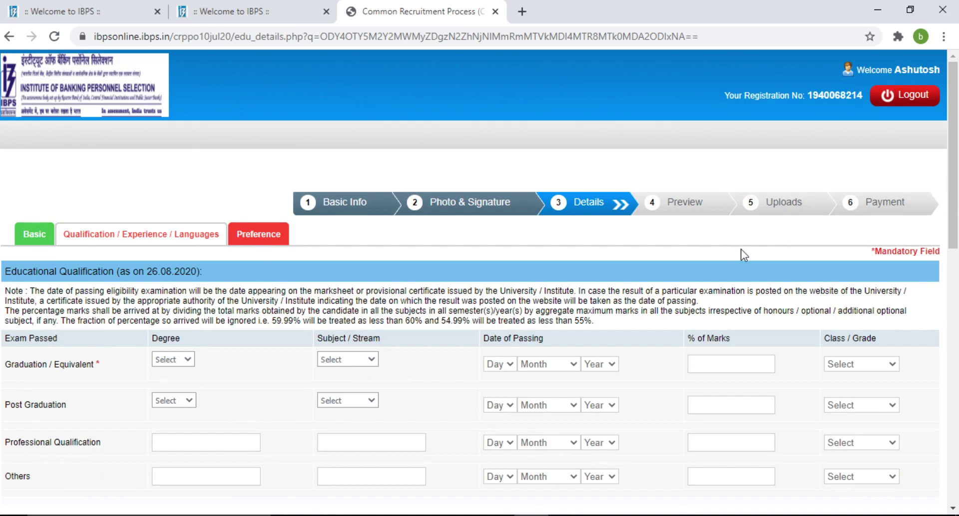
Set the graduation degree to B.Tech. with Engineering as the stream.
left_click_drag(957, 202, 957, 265)
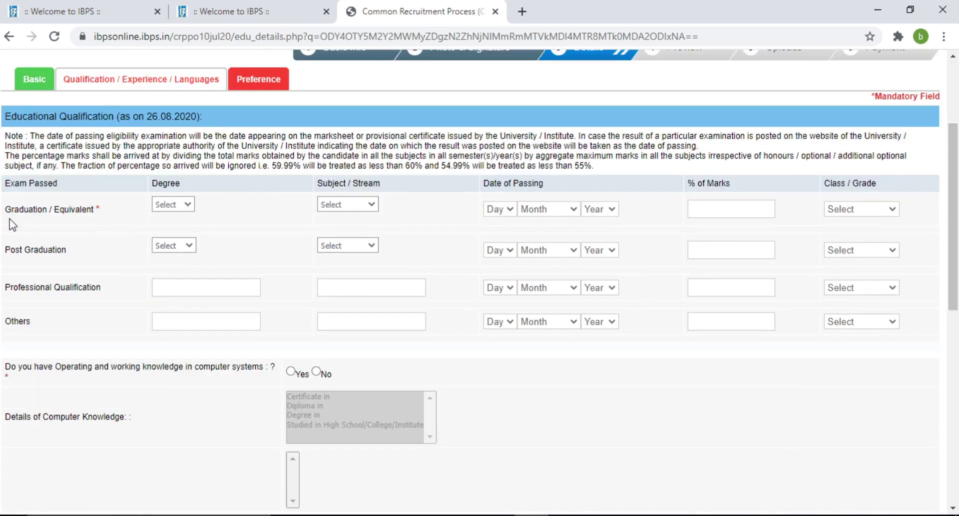
left_click(183, 204)
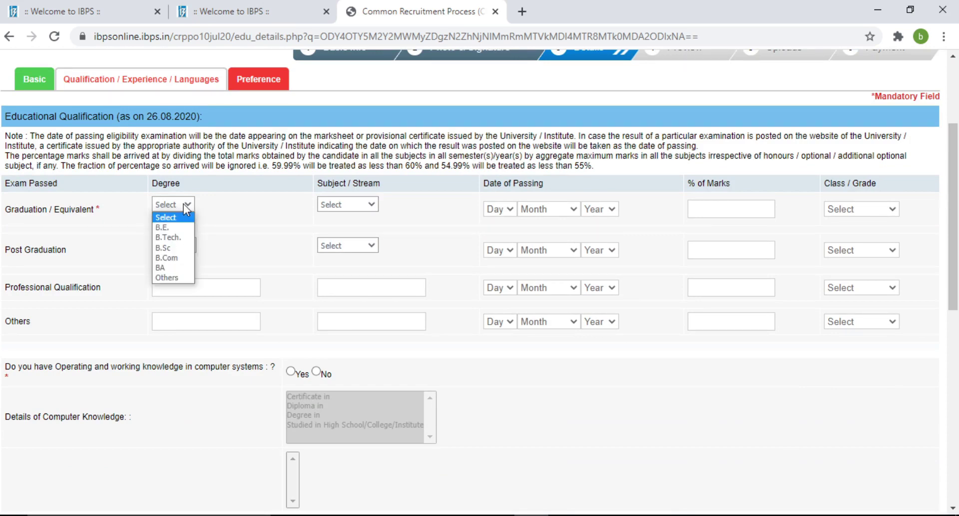
left_click(168, 237)
left_click(349, 207)
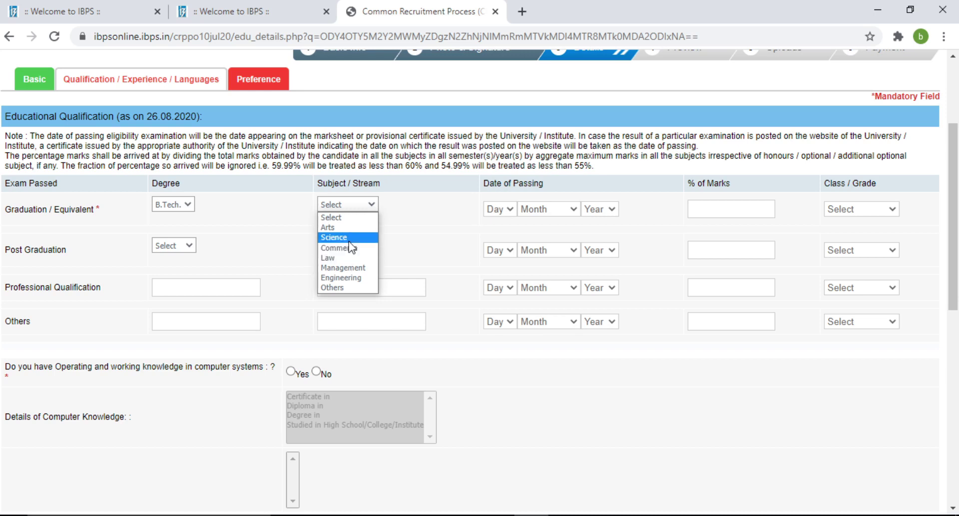
left_click(344, 236)
left_click(370, 203)
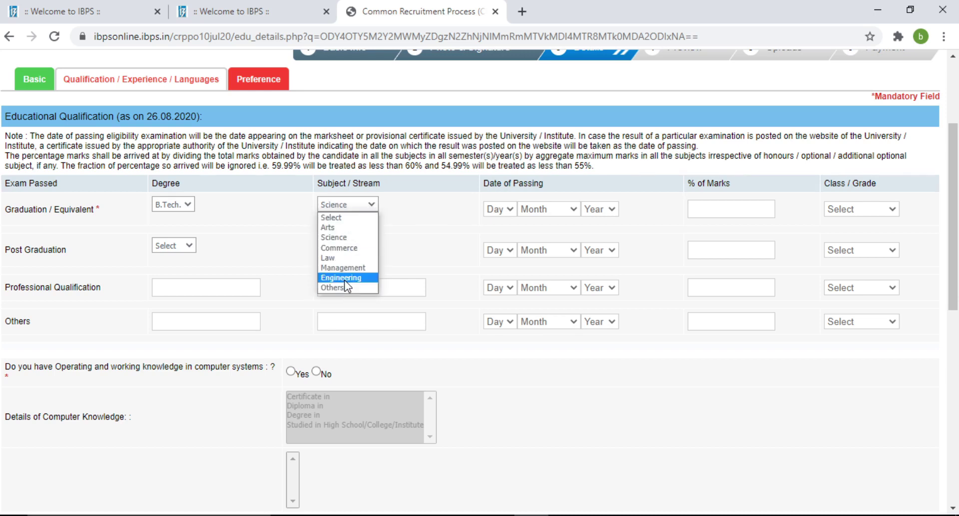
left_click(345, 277)
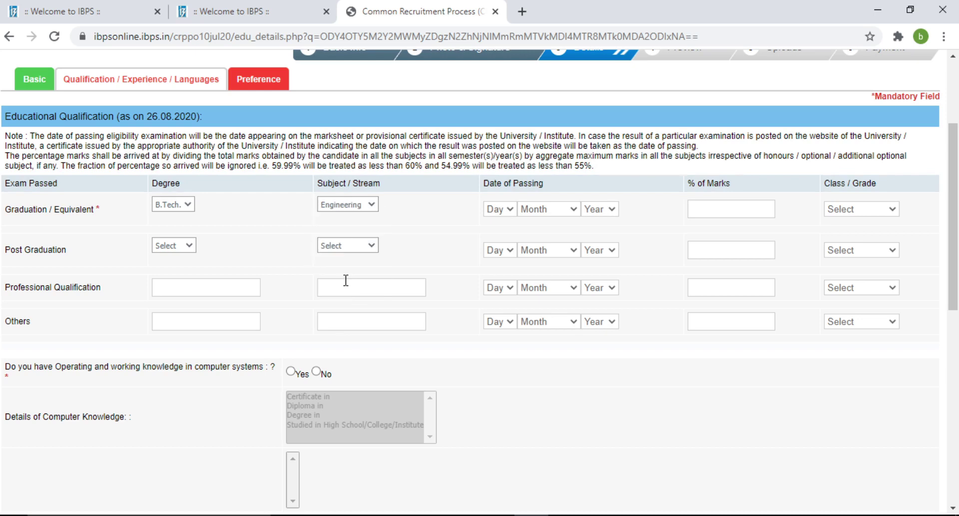
Set the graduation passing date to 16 August 2017.
left_click(512, 212)
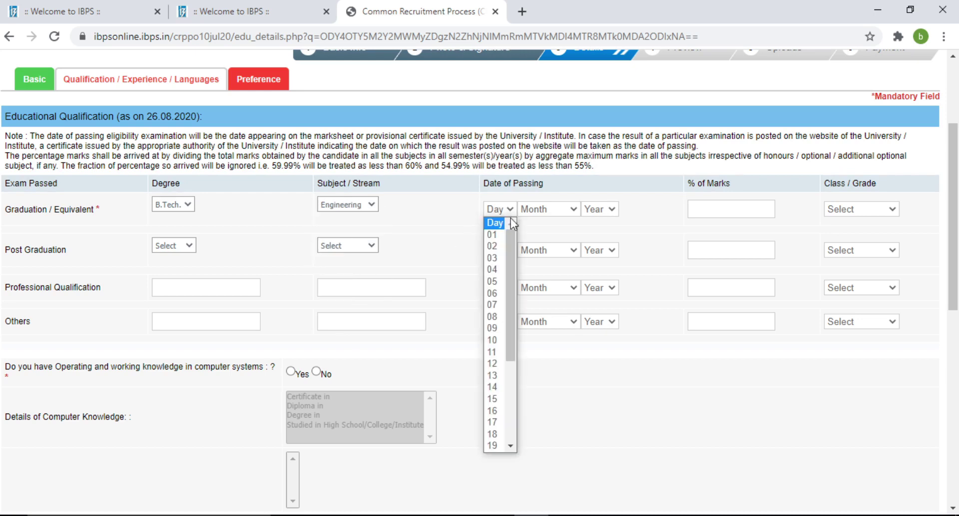
left_click(495, 410)
left_click(554, 210)
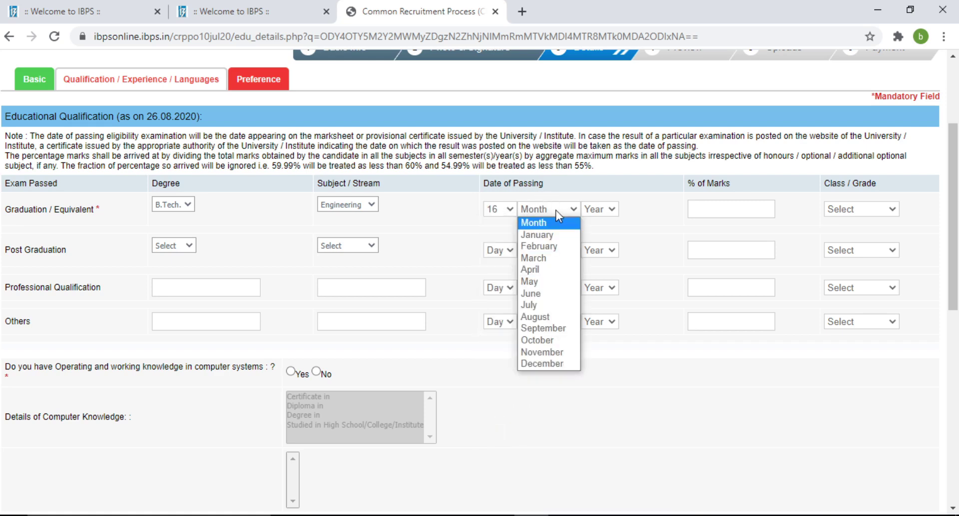
left_click(550, 317)
left_click(610, 209)
left_click(600, 363)
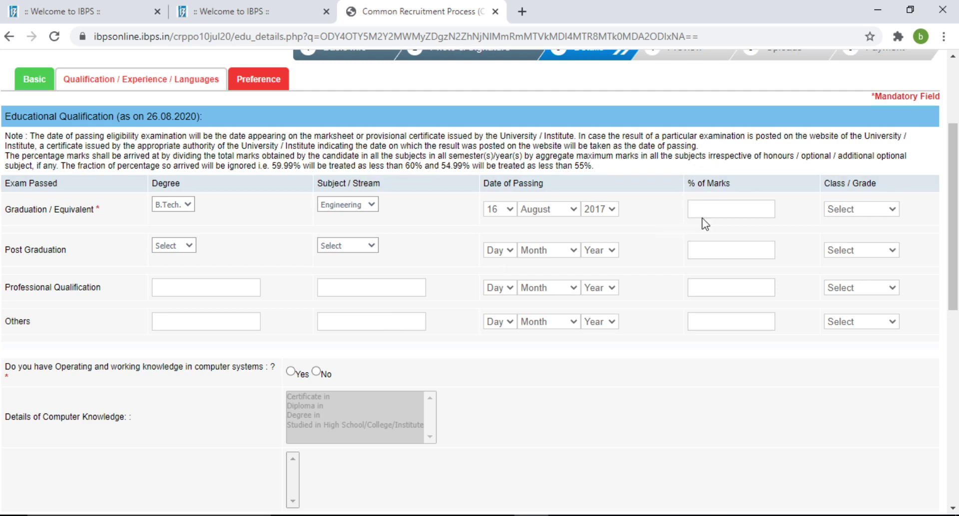
Enter 81 as the graduation percentage and choose First Class.
left_click(714, 211)
type("81")
left_click(881, 213)
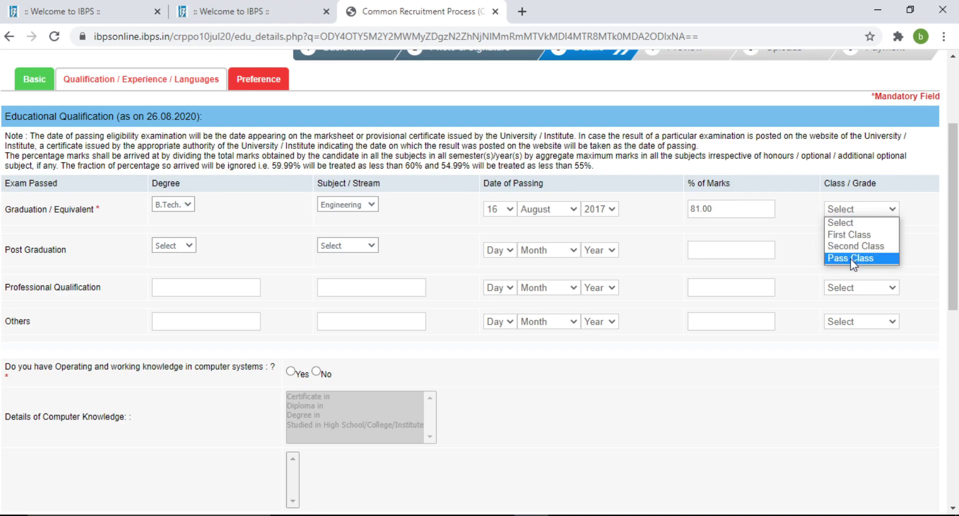
left_click(862, 235)
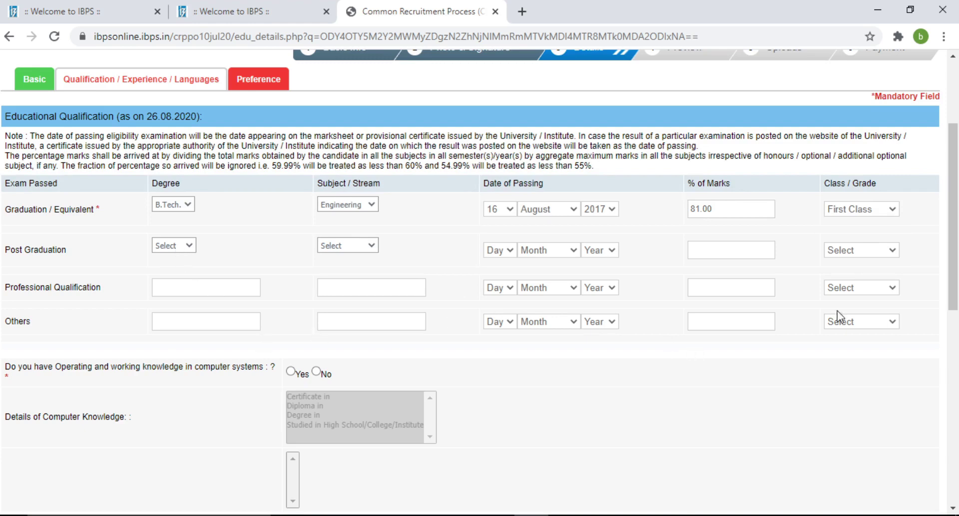
left_click_drag(957, 238, 955, 395)
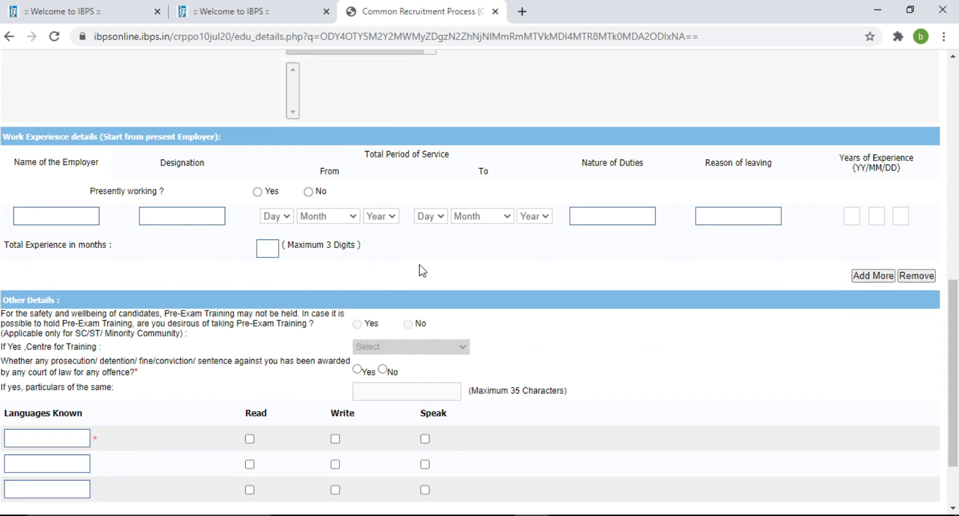
Add English as a known language with Read, Write and Speak ticked.
scroll(956, 405, "down", 2)
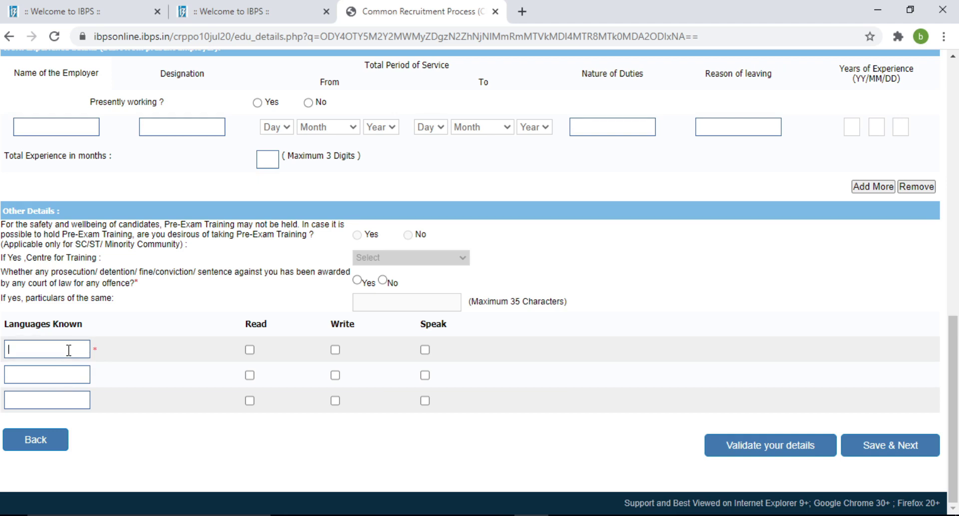
type("english")
left_click(250, 352)
left_click(335, 350)
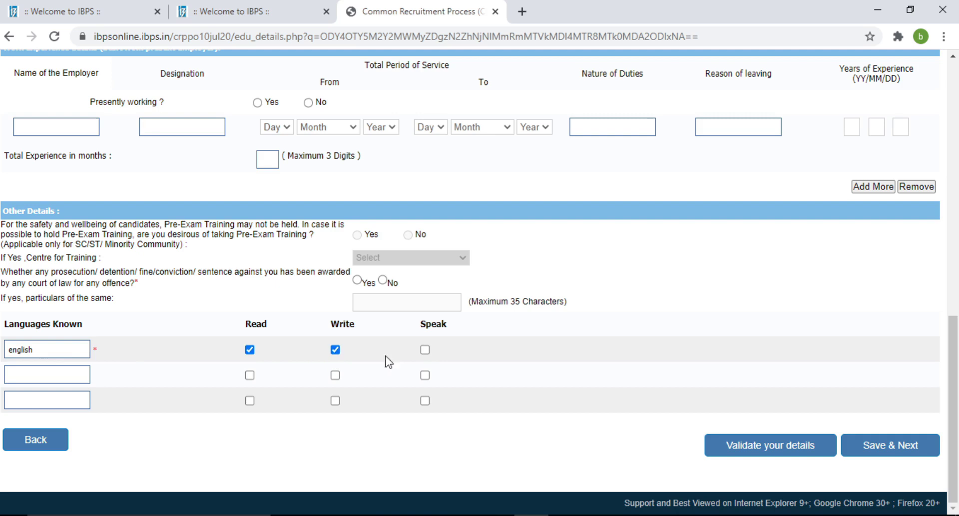
left_click(424, 350)
Add Hindi with Read, Write and Speak ticked, then validate the page.
type("hindi")
left_click(249, 375)
left_click(335, 376)
left_click(424, 376)
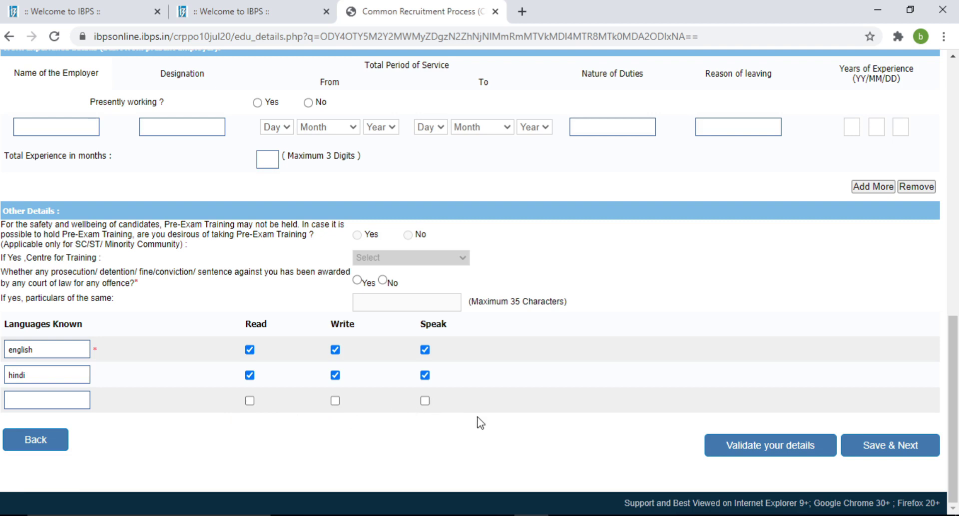
left_click(795, 450)
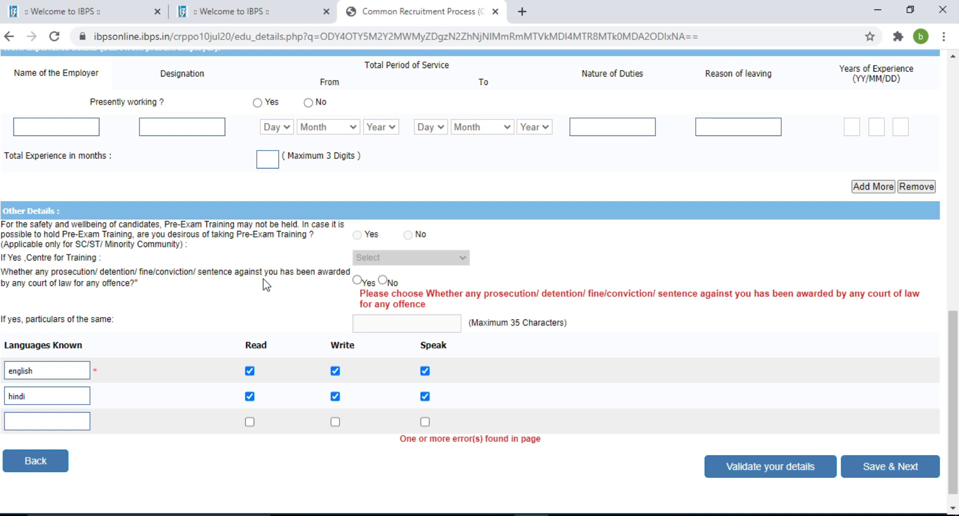
Answer No to the offence question and declare Computer studied as a subject.
left_click(384, 280)
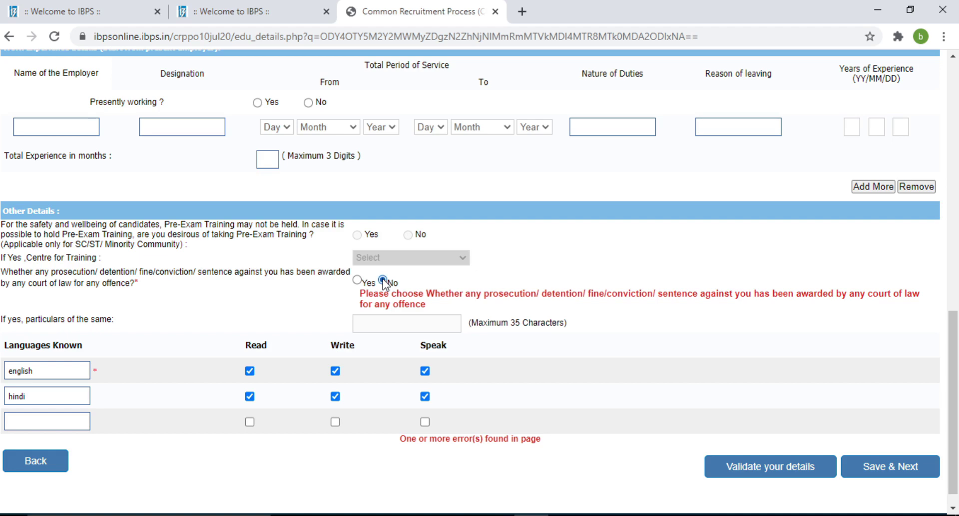
left_click(735, 469)
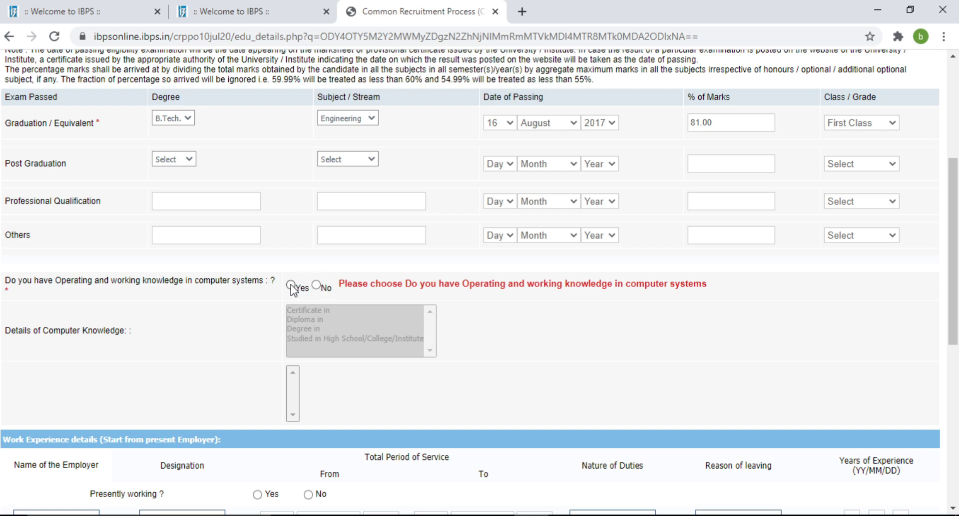
left_click(291, 286)
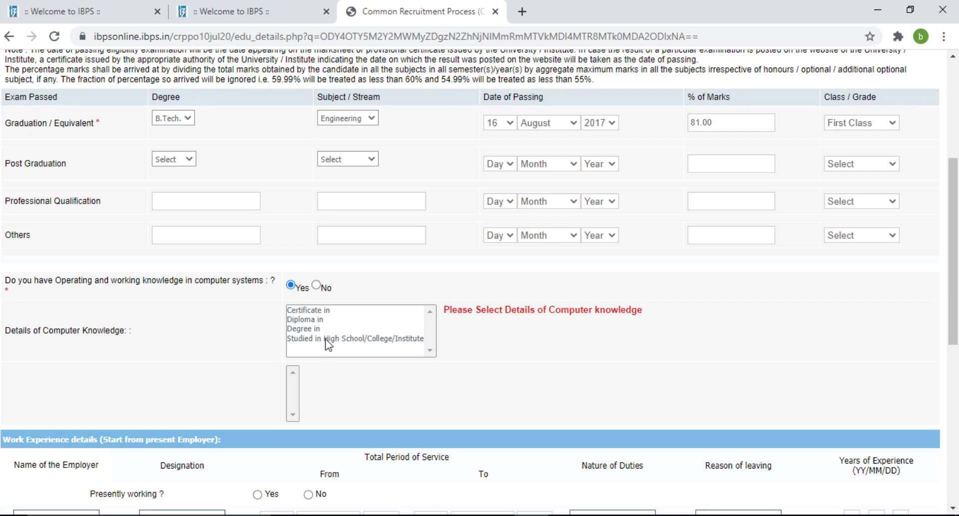
left_click(328, 339)
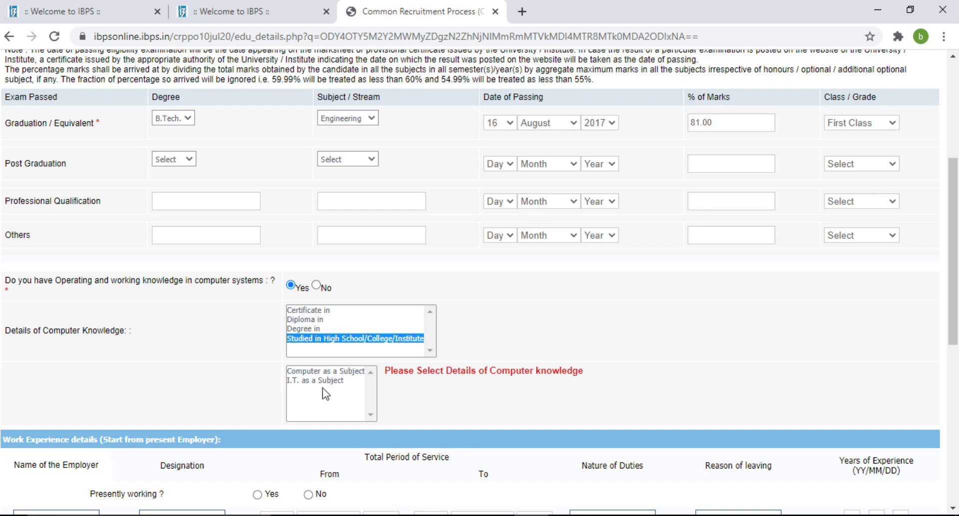
left_click(338, 370)
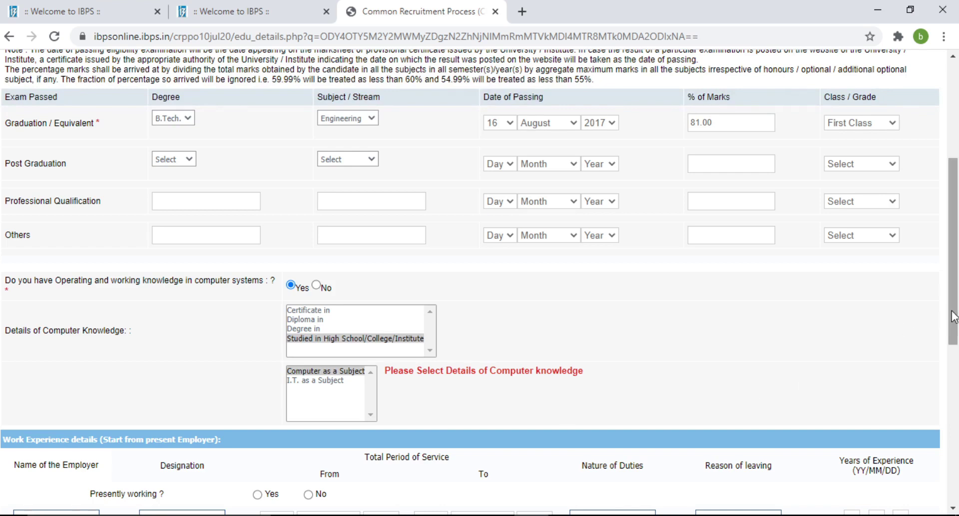
Validate the education page, acknowledge the verified message, and save it.
left_click_drag(953, 317, 930, 504)
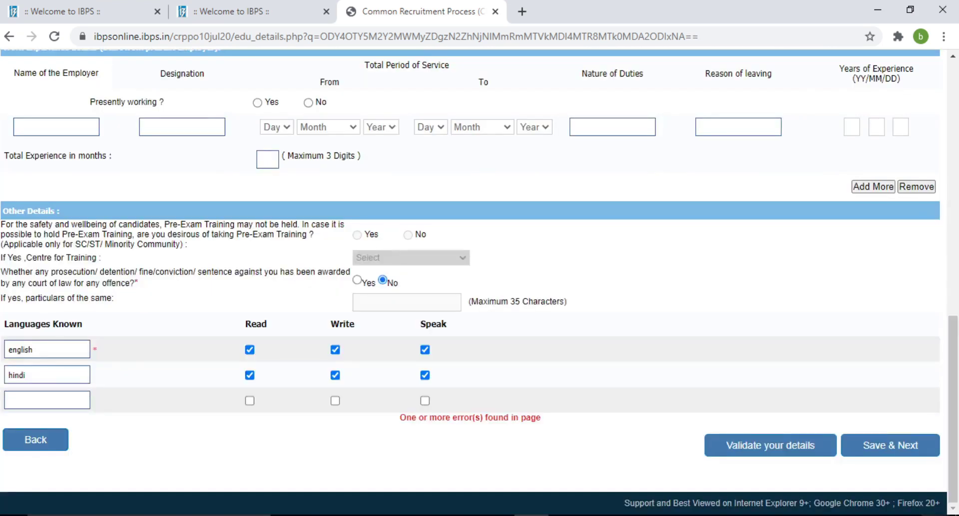
left_click(772, 446)
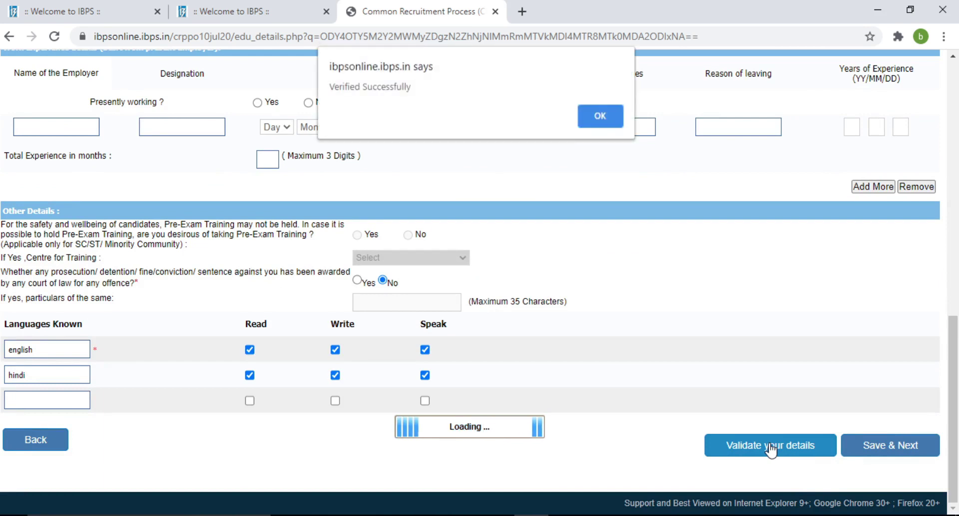
left_click(589, 120)
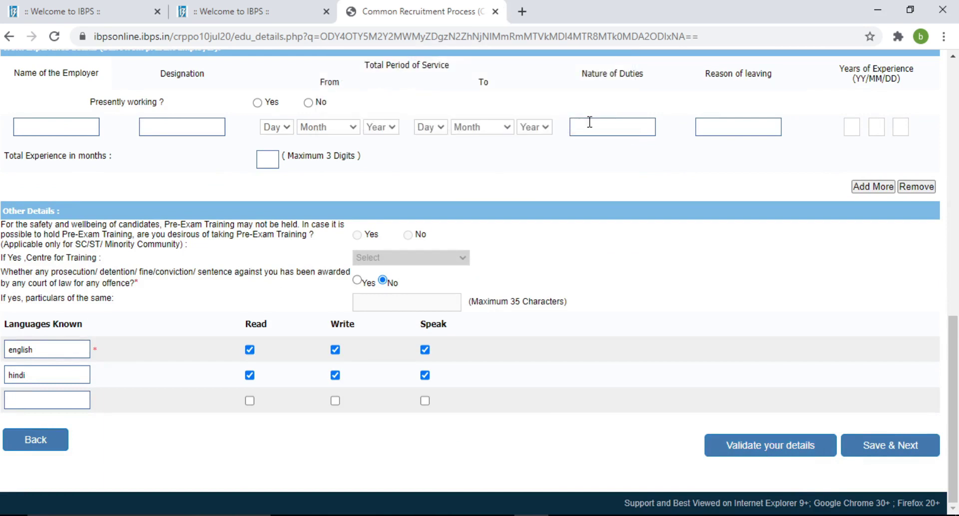
left_click(871, 450)
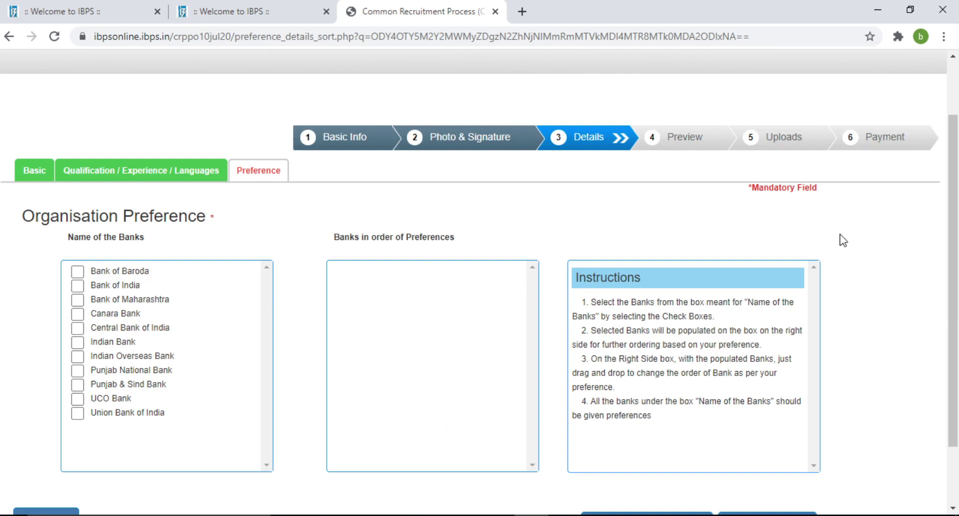
Tick all eleven banks, from Union Bank of India through Bank of Baroda, as preferences.
left_click_drag(950, 243, 941, 310)
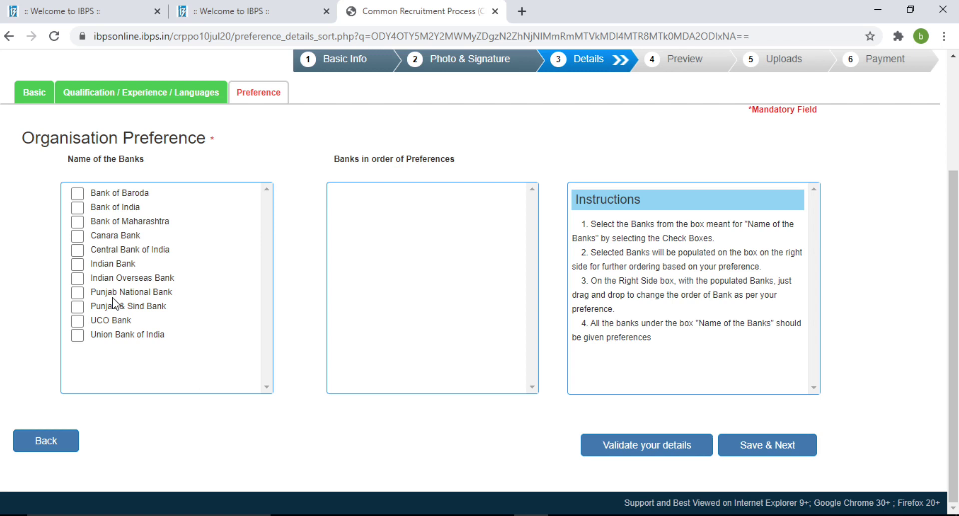
left_click(77, 336)
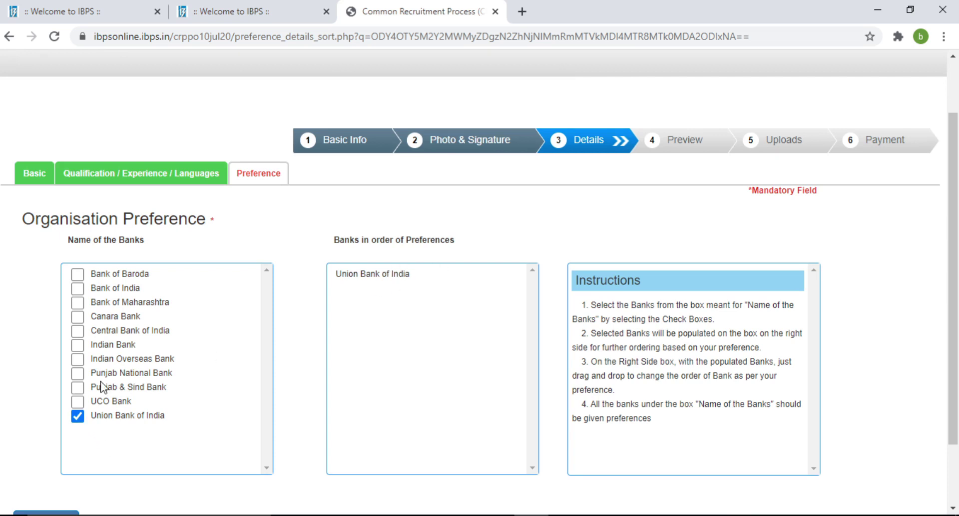
left_click(79, 402)
left_click(78, 387)
left_click(78, 374)
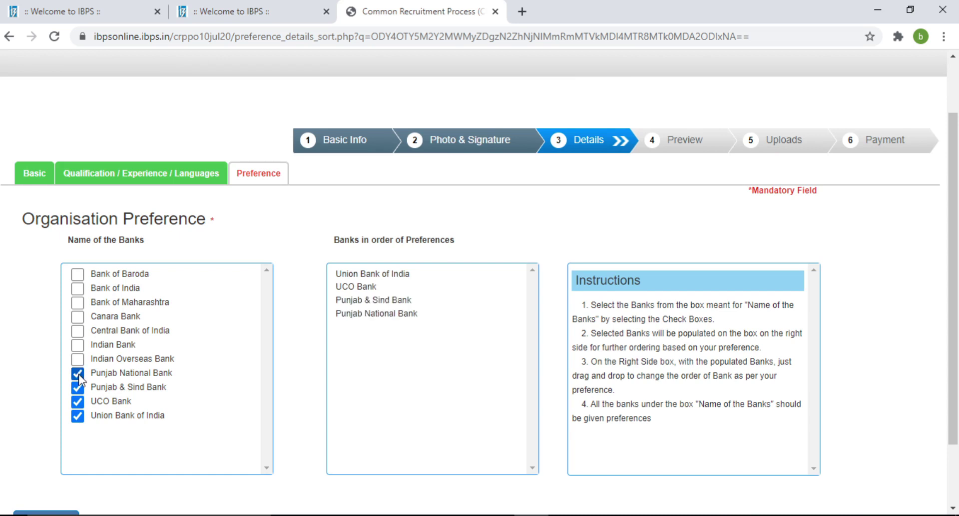
left_click(78, 364)
left_click(78, 319)
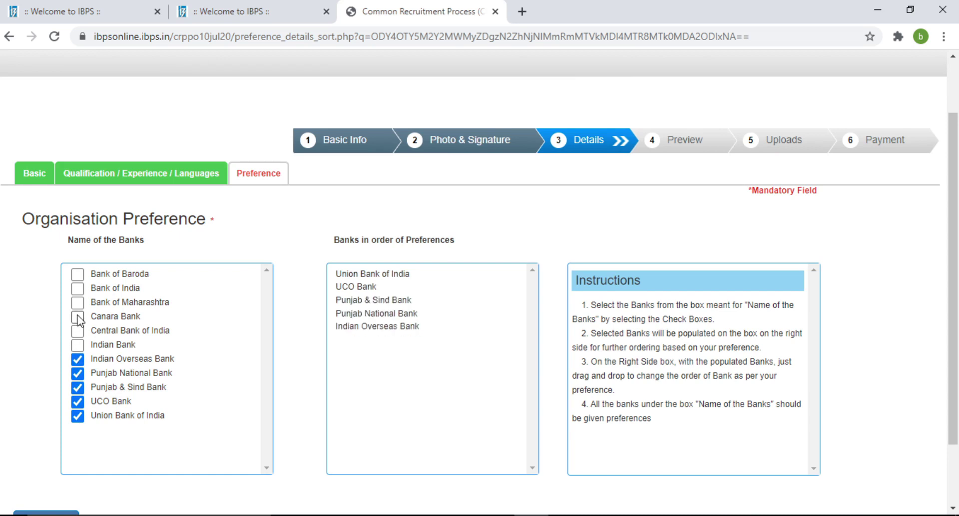
left_click(77, 330)
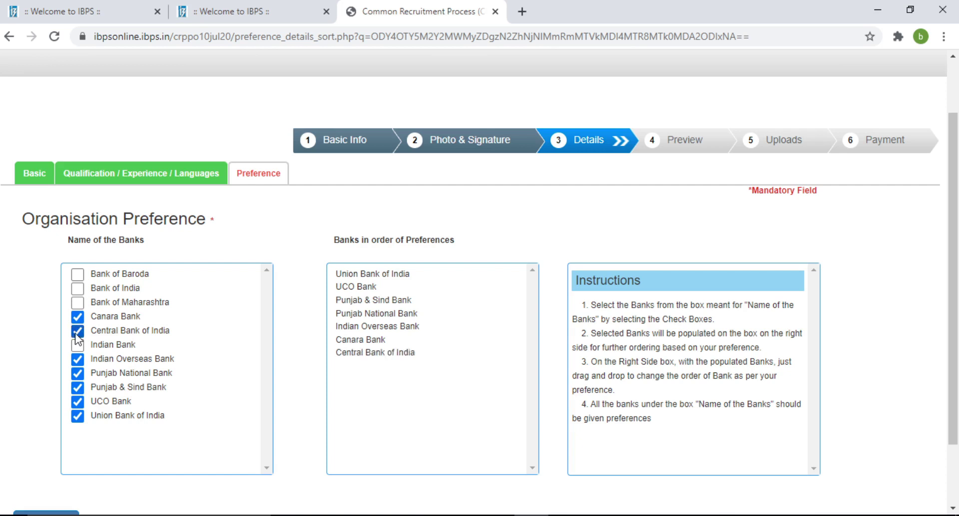
left_click(76, 345)
left_click(77, 302)
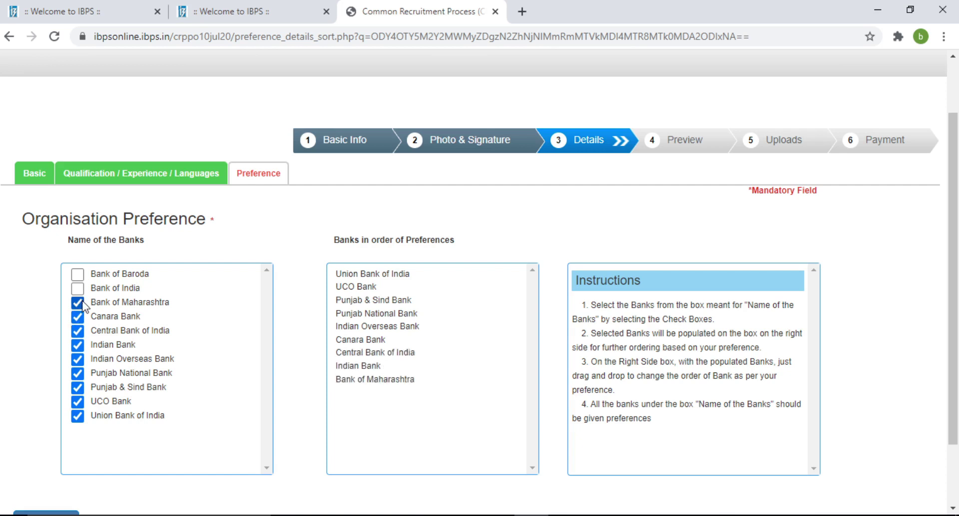
left_click(76, 287)
left_click(78, 275)
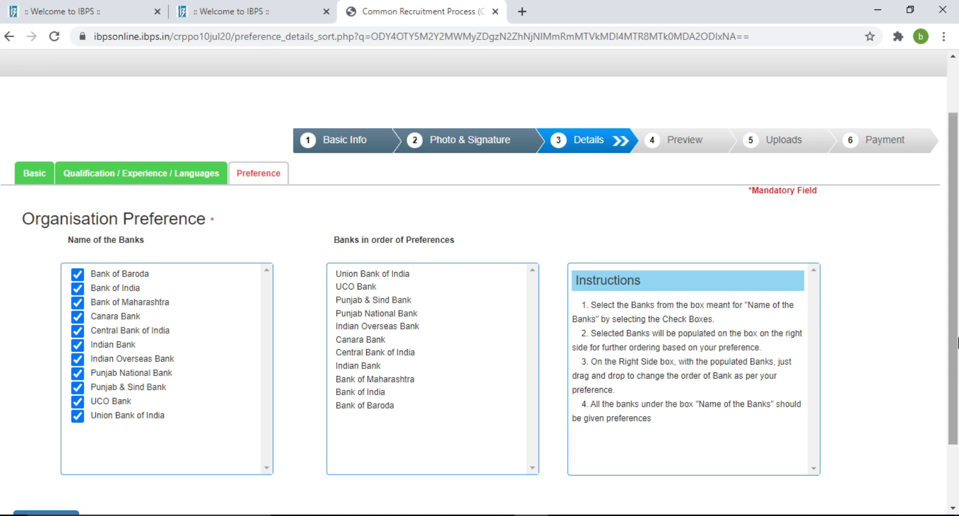
scroll(491, 361, "down", 2)
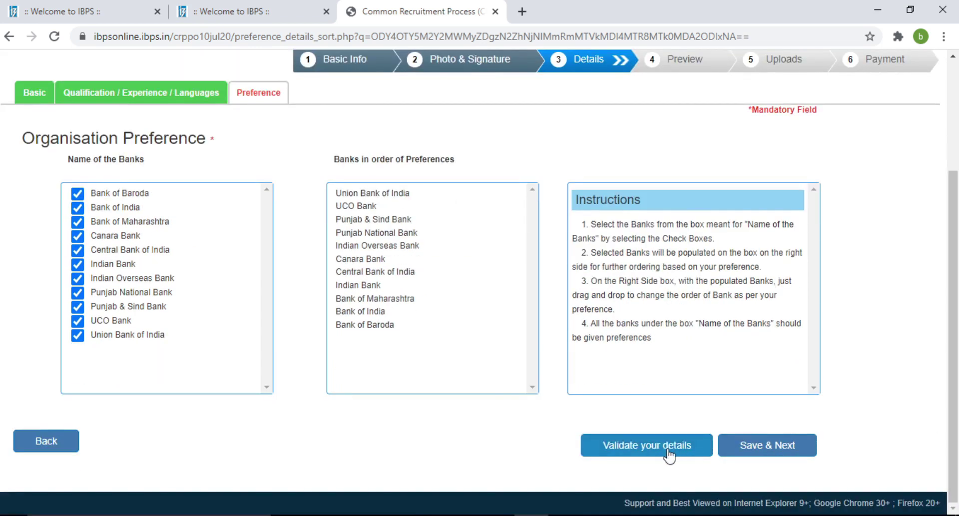
Save the preferences, confirm the photo on the preview, and review the application details.
left_click(752, 450)
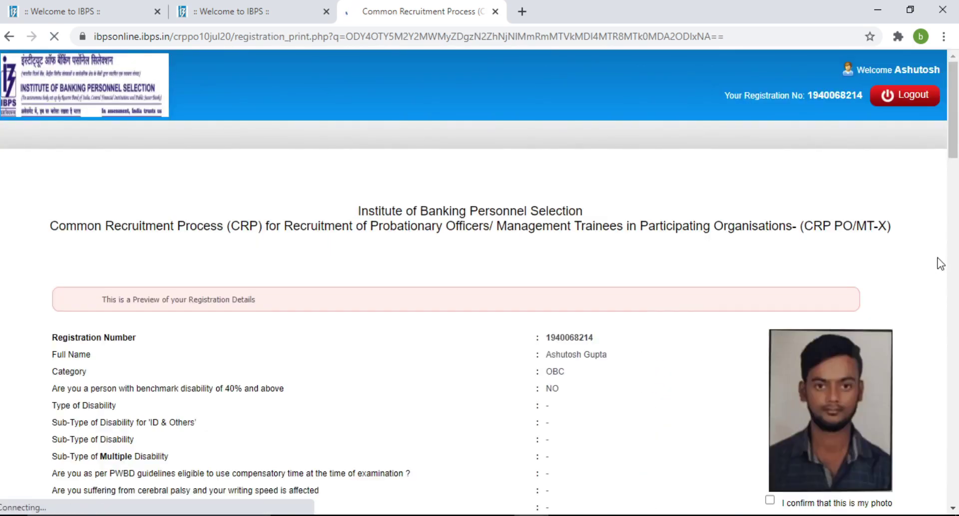
left_click_drag(958, 153, 958, 195)
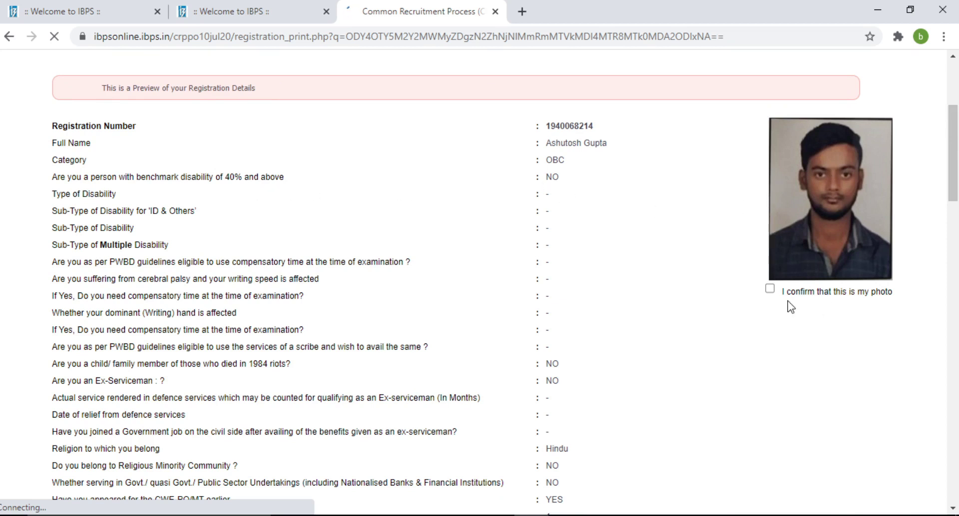
left_click(770, 289)
scroll(942, 230, "down", 5)
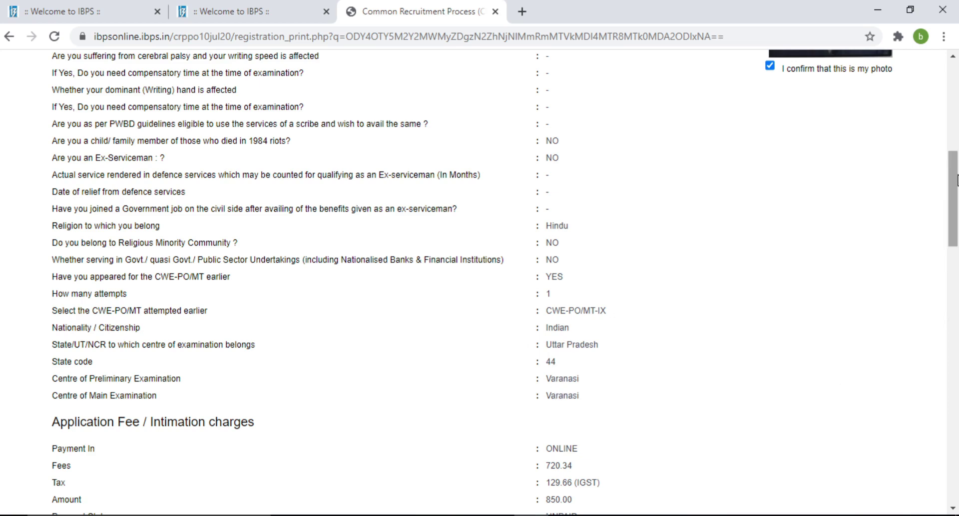
scroll(956, 180, "down", 6)
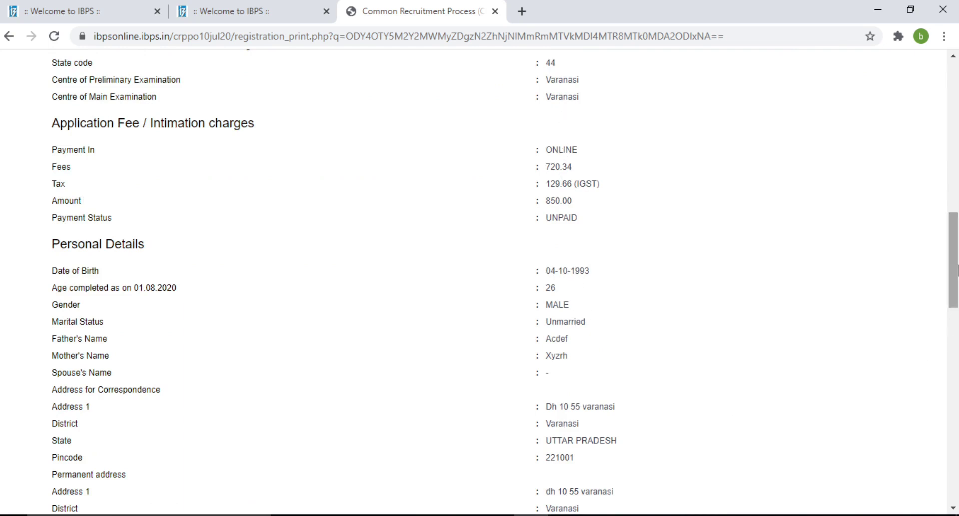
left_click_drag(958, 269, 958, 347)
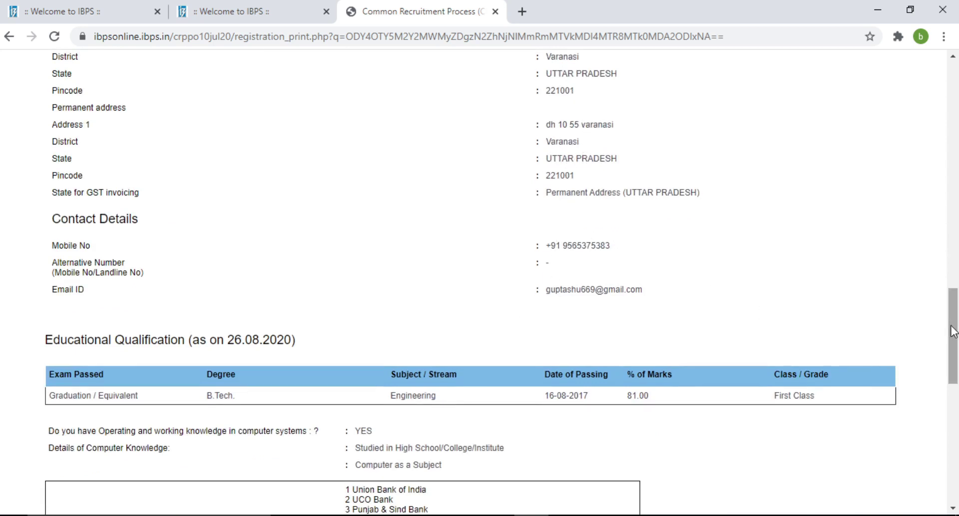
left_click_drag(954, 329, 946, 449)
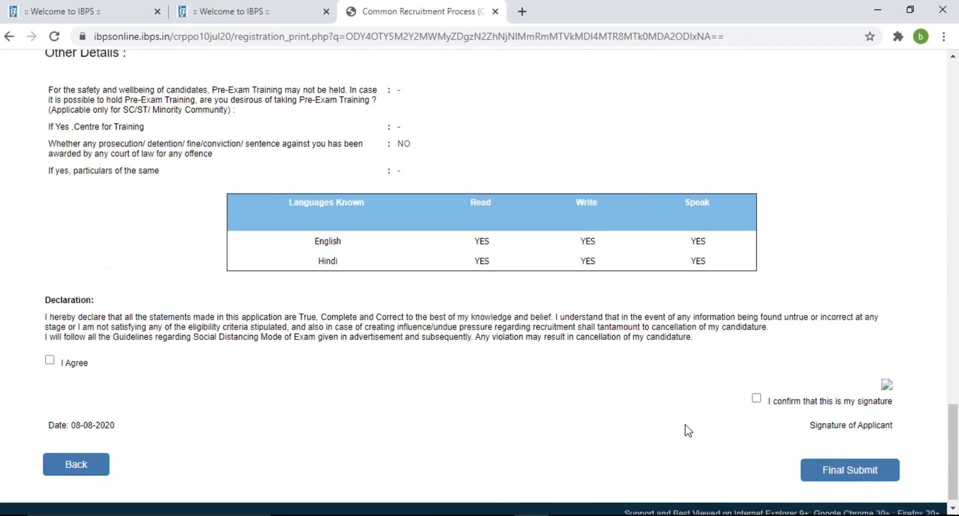
Agree to the declaration, confirm the signature, and final-submit the application.
left_click(50, 360)
left_click(757, 399)
left_click(821, 477)
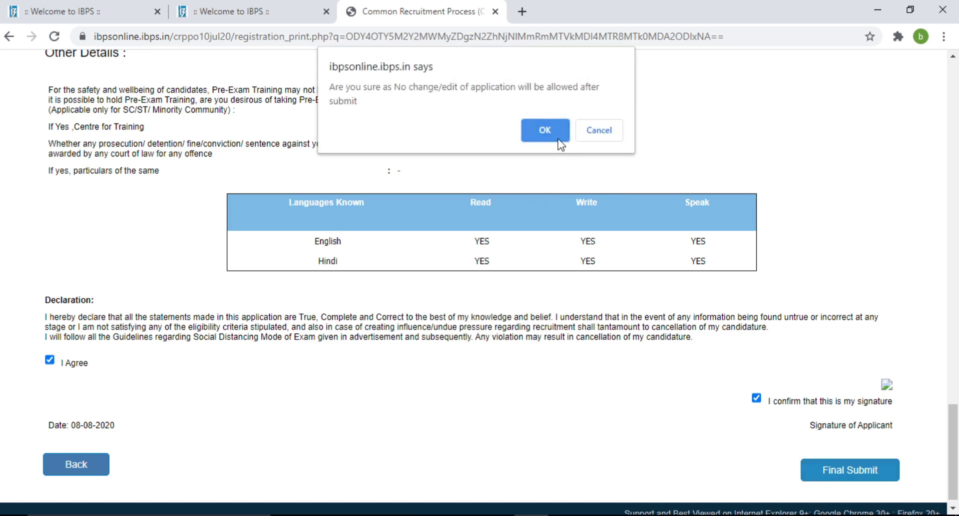
left_click(545, 131)
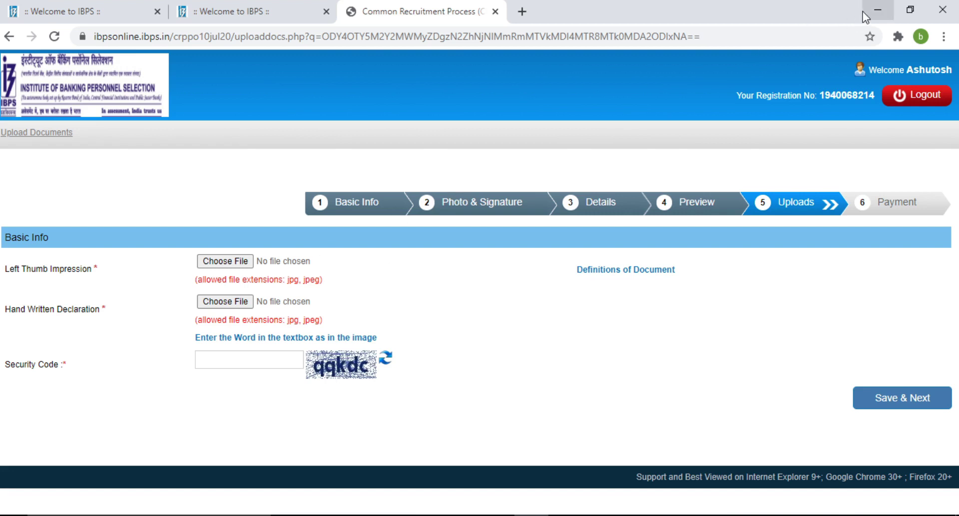
Minimize Chrome and view the thumb impression screenshot in Photos, then close it.
left_click(877, 10)
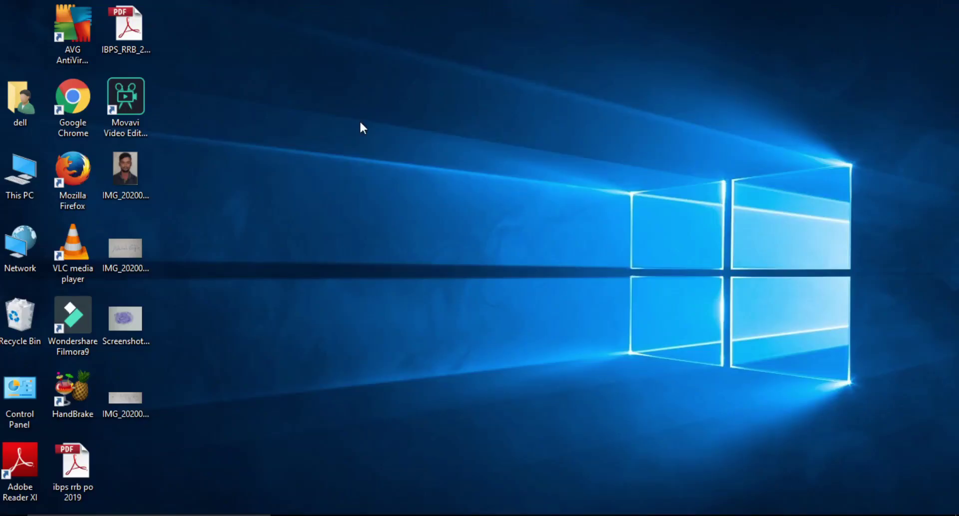
double_click(124, 314)
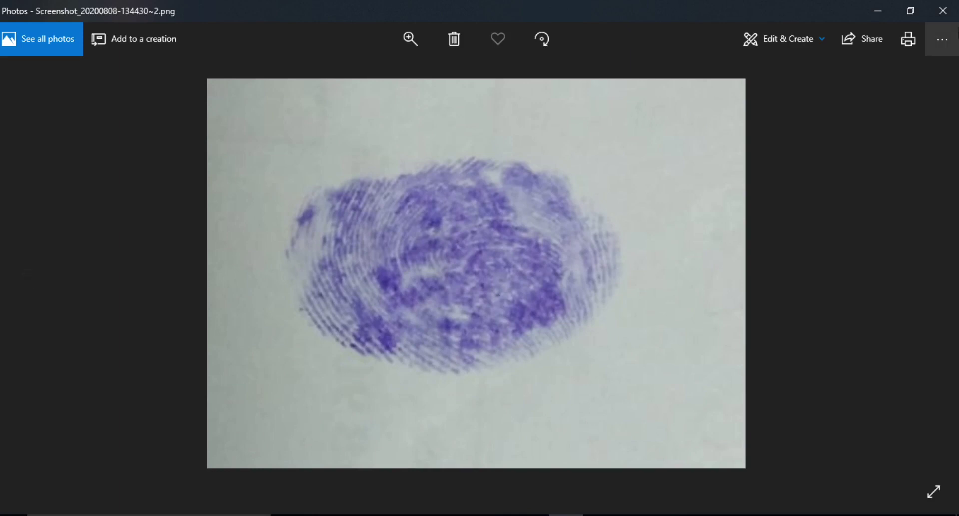
left_click(942, 15)
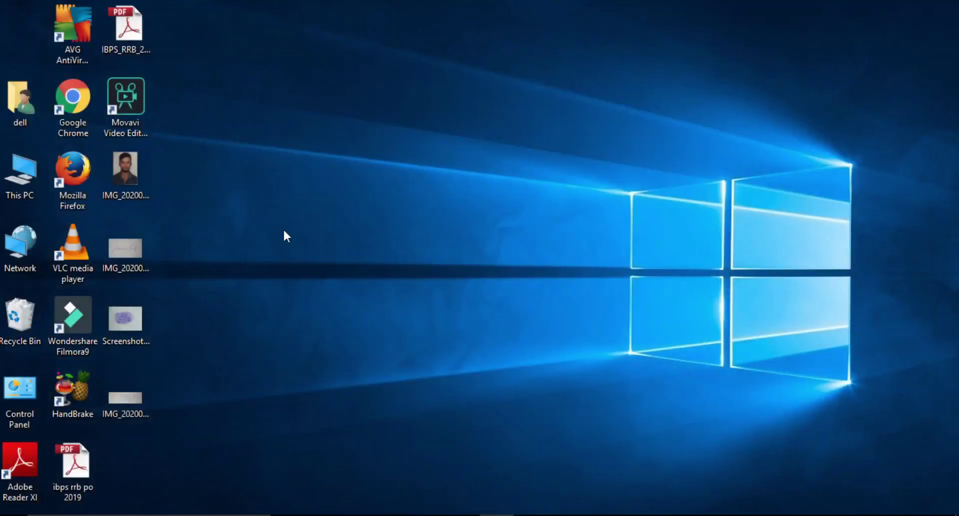
Check the screenshot file's size in its Properties.
right_click(112, 325)
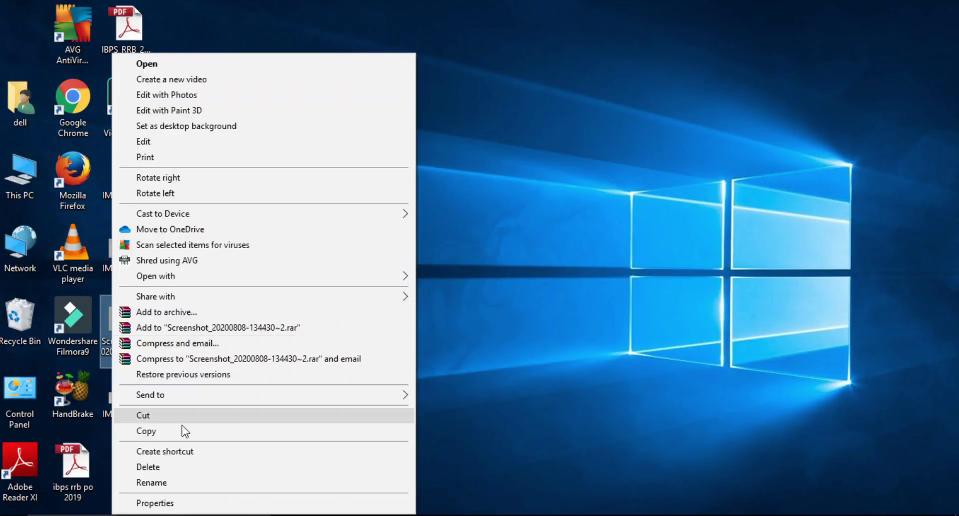
left_click(173, 505)
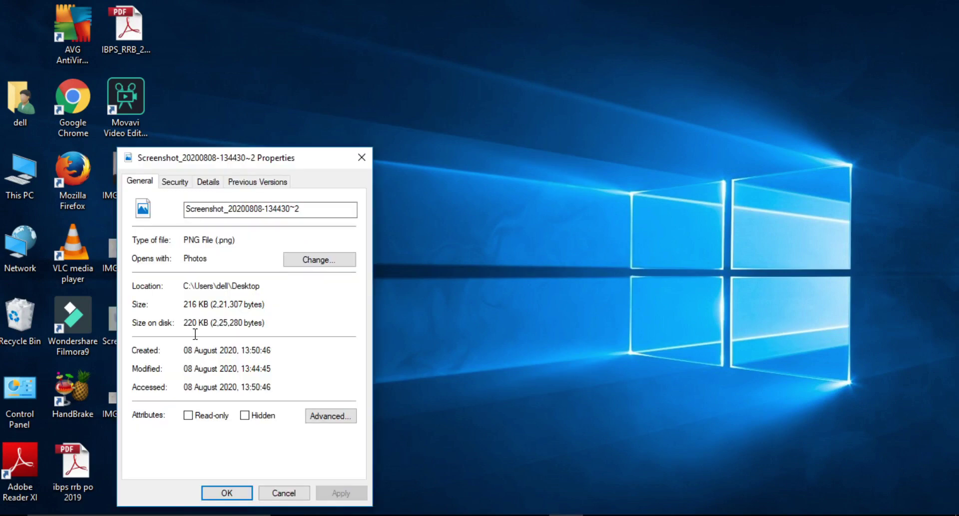
left_click(226, 493)
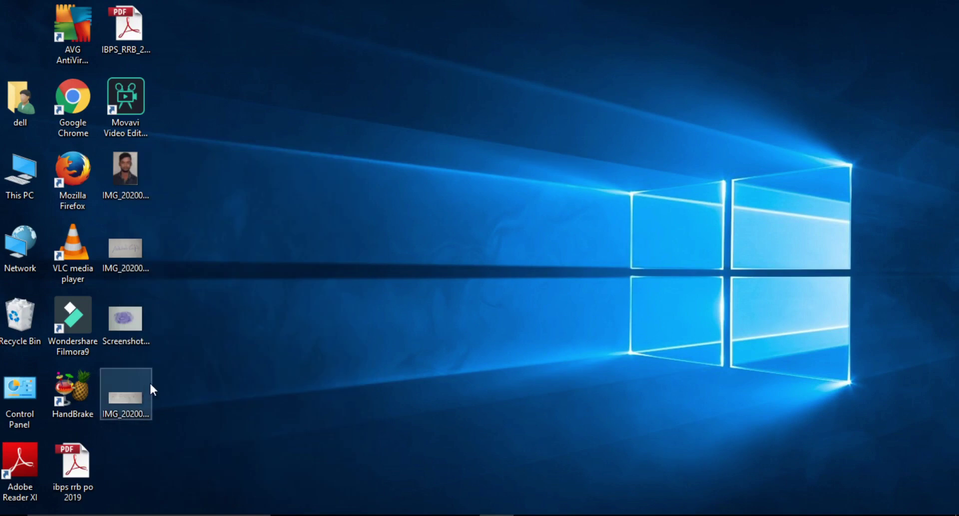
Open the screenshot in Paint and resize it to 20 percent.
right_click(119, 323)
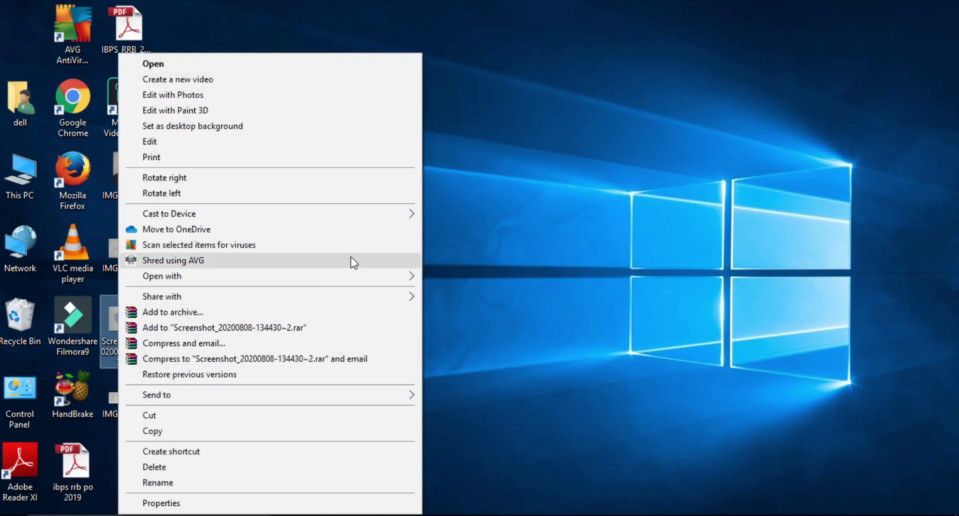
mouse_move(356, 271)
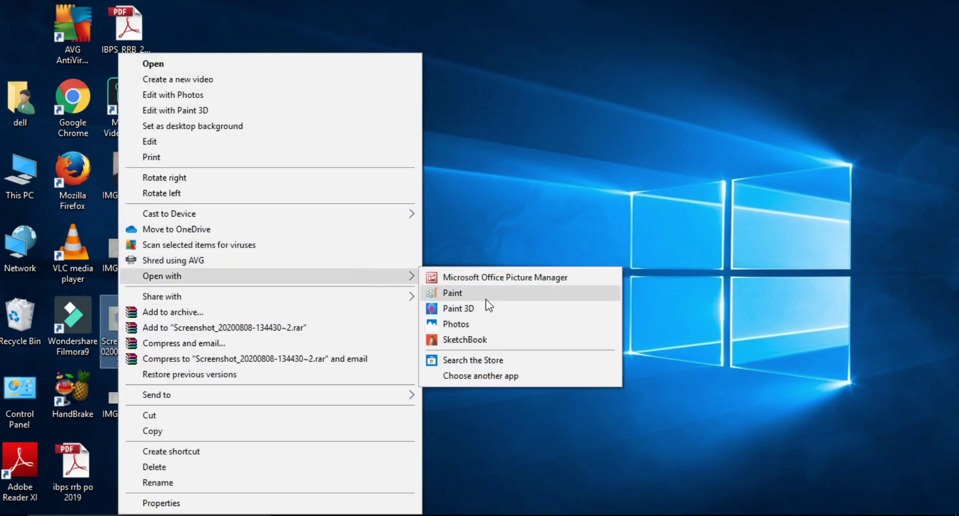
left_click(454, 293)
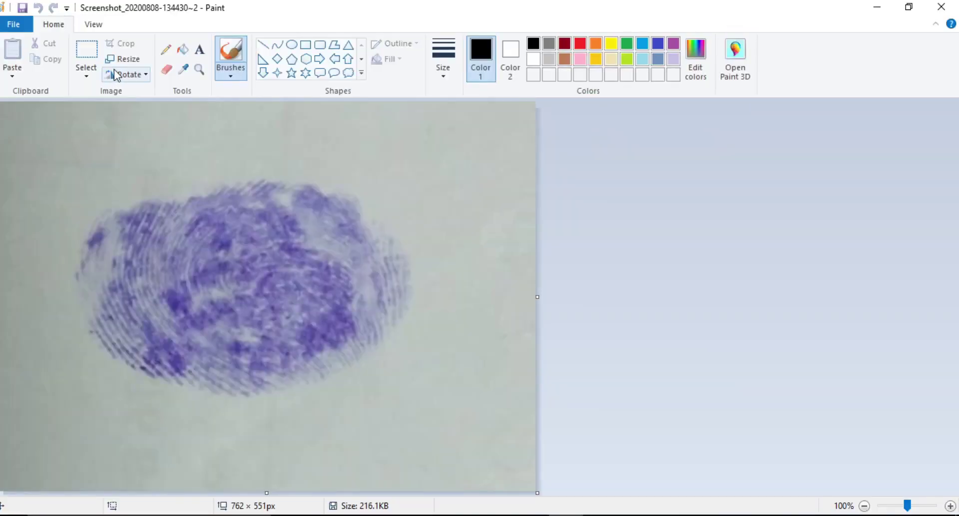
left_click(136, 59)
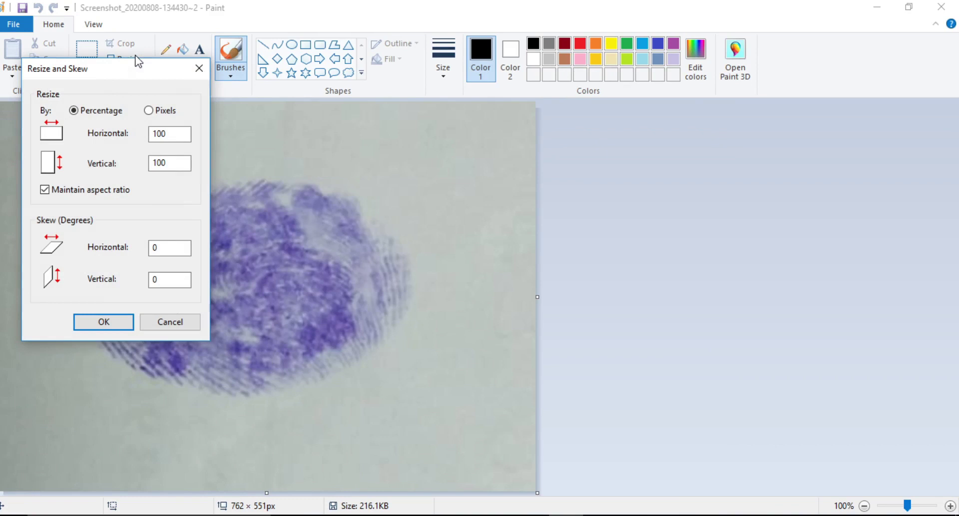
double_click(173, 133)
type("1")
key("BackSpace")
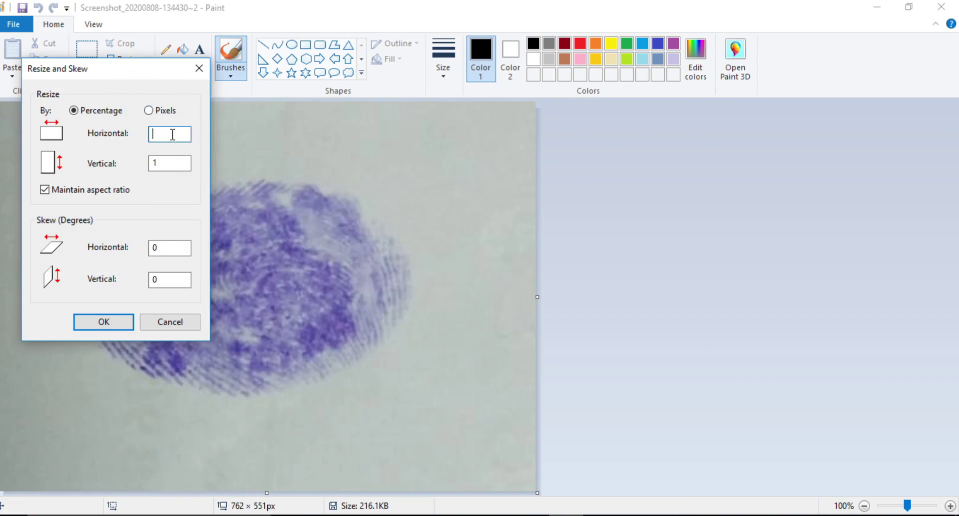
type("20")
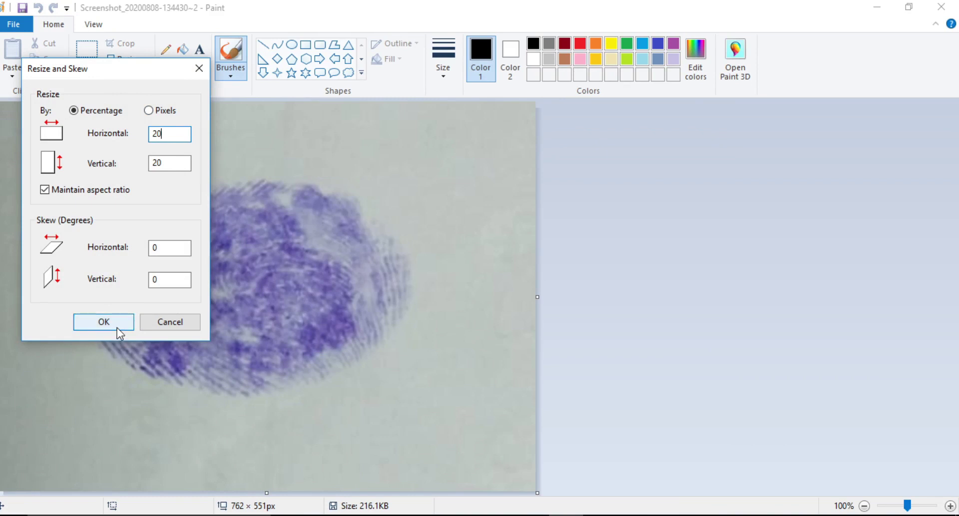
left_click(104, 321)
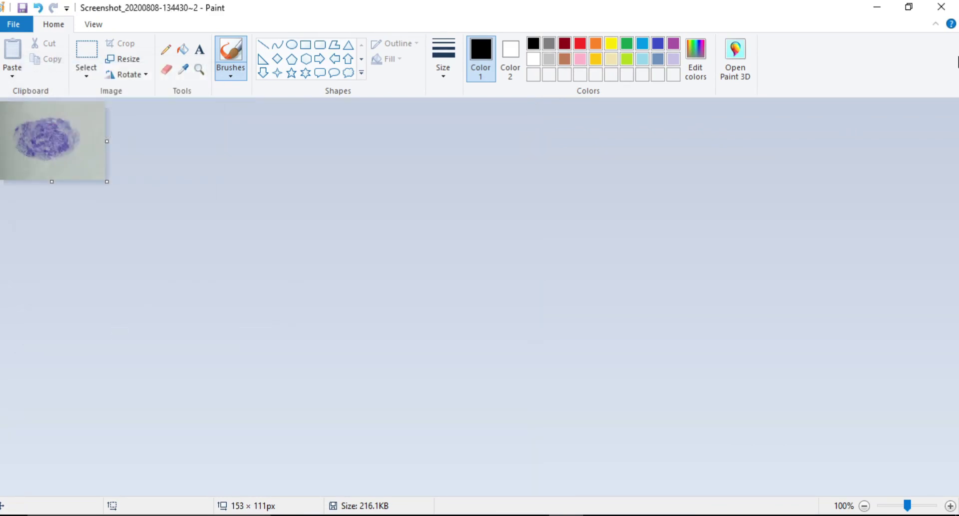
Save the resized image and confirm its file size is 26.2 KB.
left_click(935, 11)
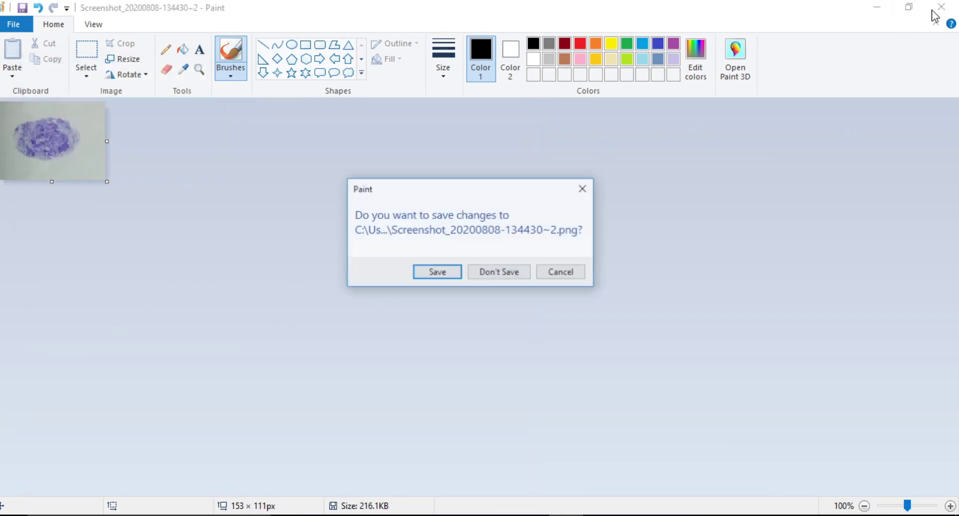
left_click(421, 273)
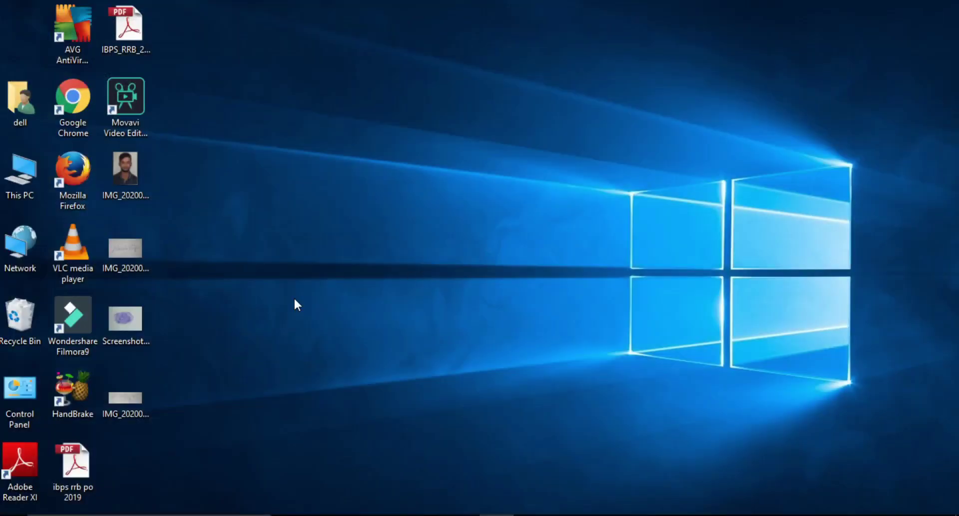
right_click(133, 331)
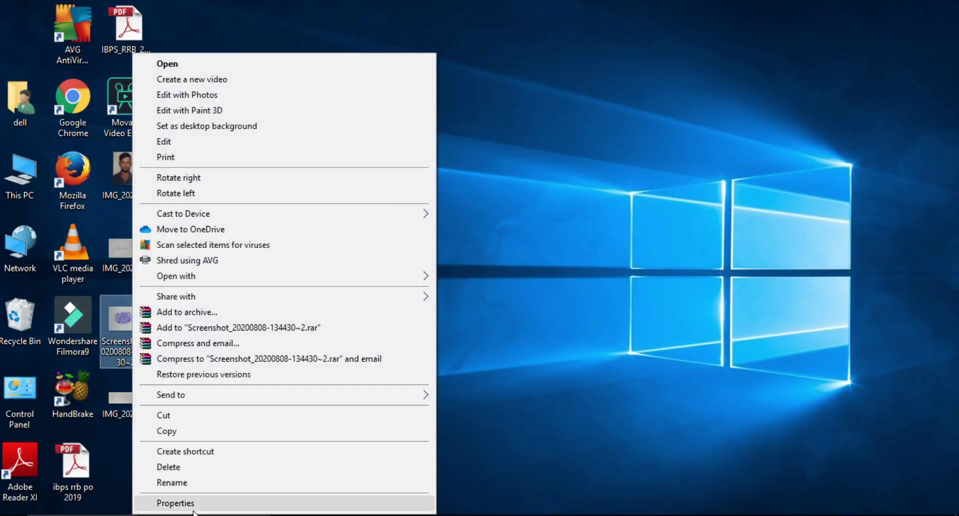
left_click(175, 502)
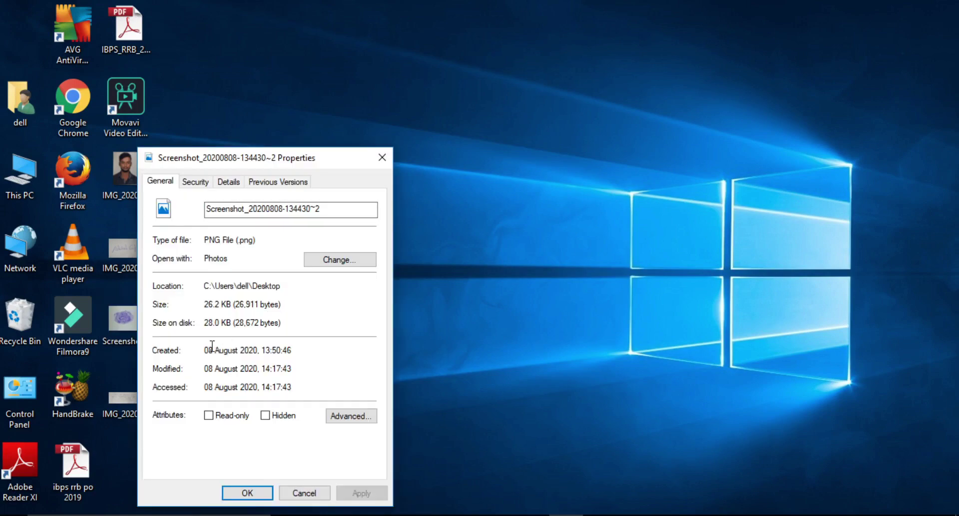
left_click(256, 495)
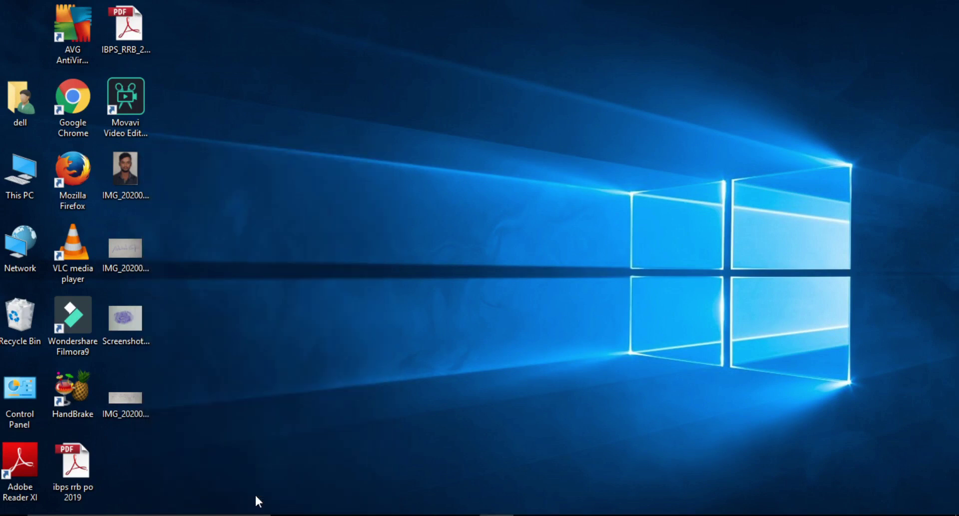
double_click(122, 393)
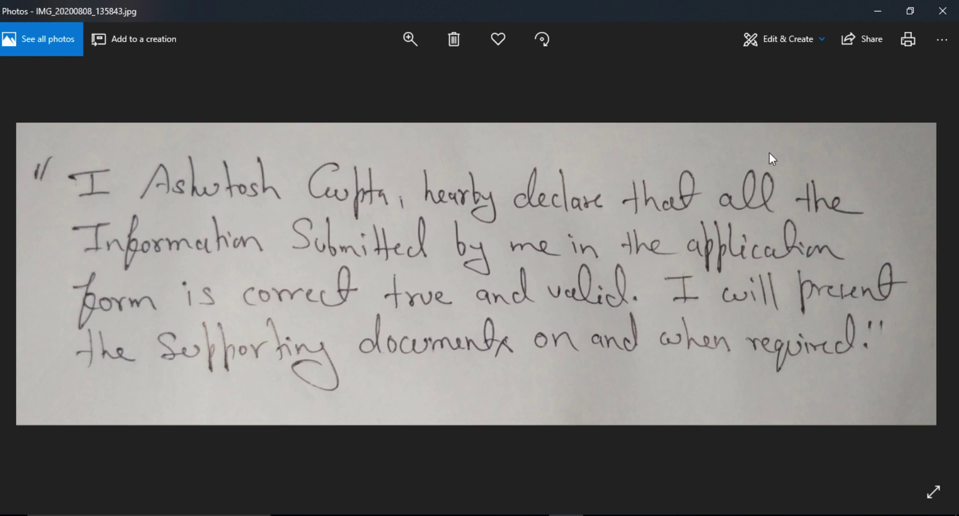
left_click(941, 11)
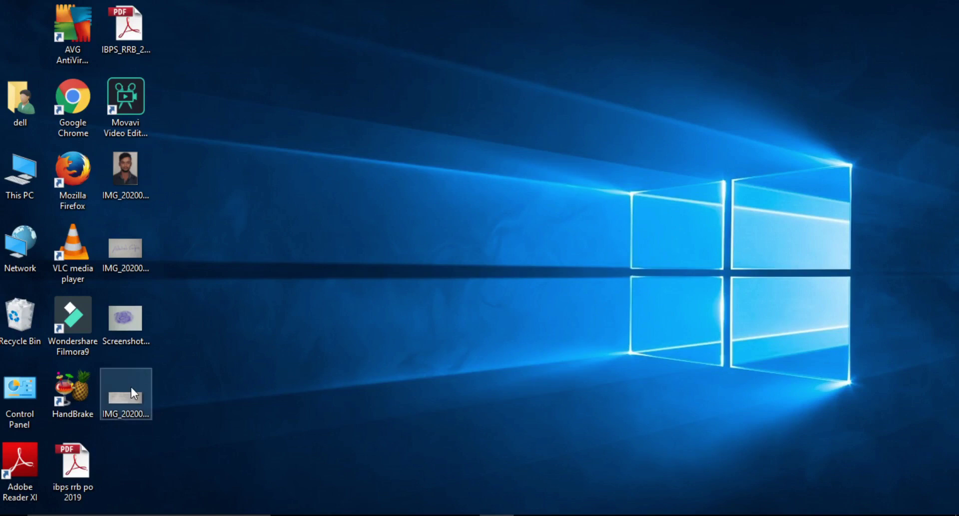
Check the declaration image's file properties, which show a 282 KB size.
right_click(131, 388)
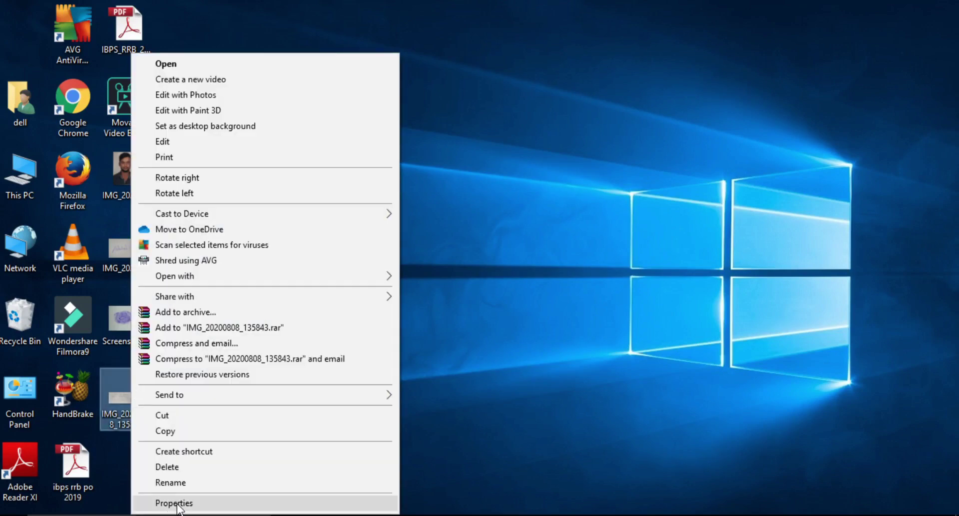
left_click(178, 503)
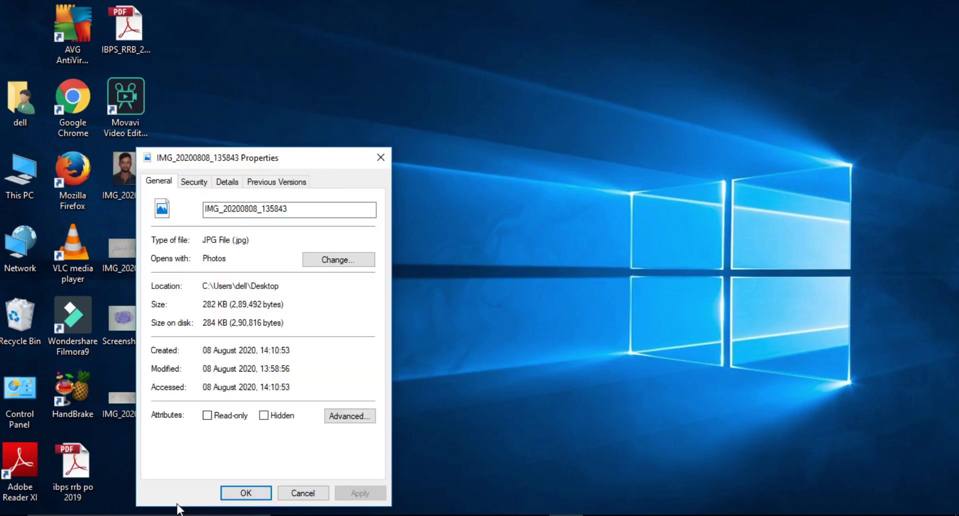
left_click(247, 492)
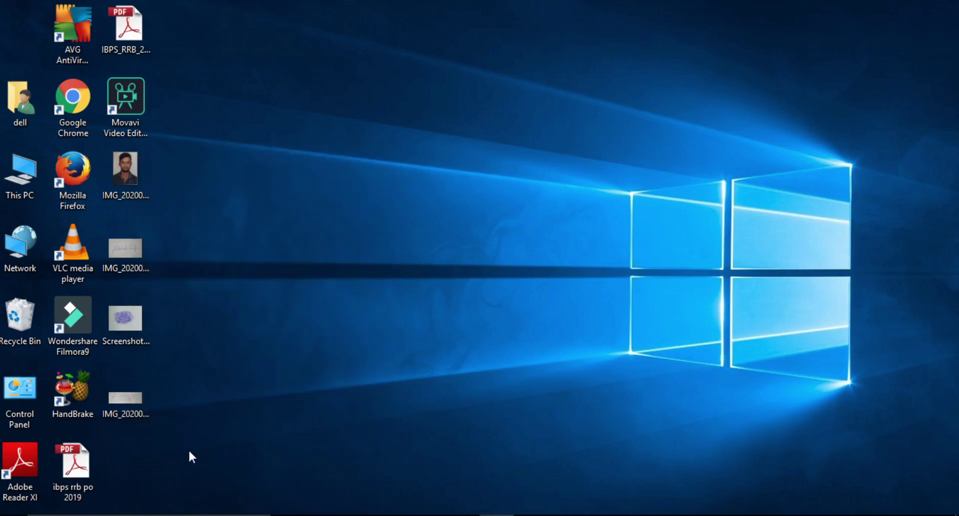
Resize the declaration image in Paint to 50 percent (1500 × 494 px) and save it.
right_click(137, 401)
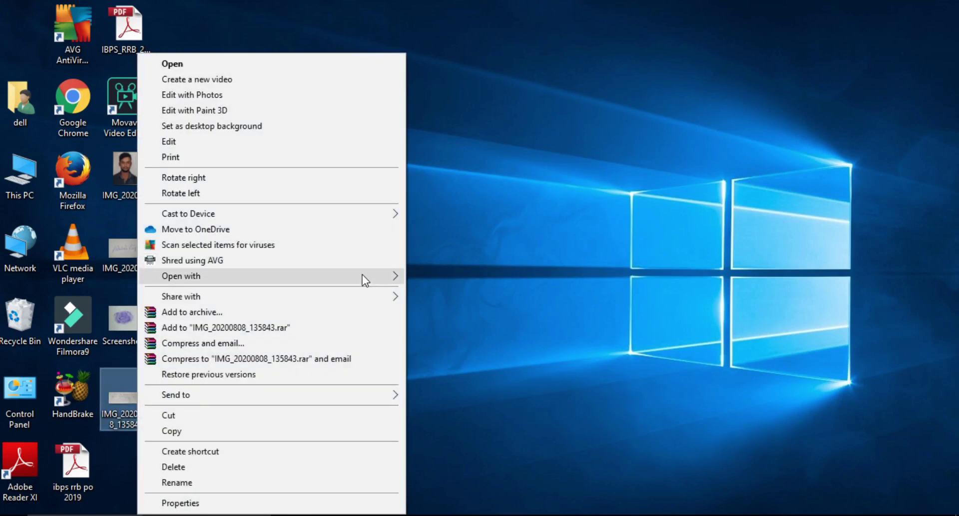
mouse_move(362, 275)
left_click(496, 286)
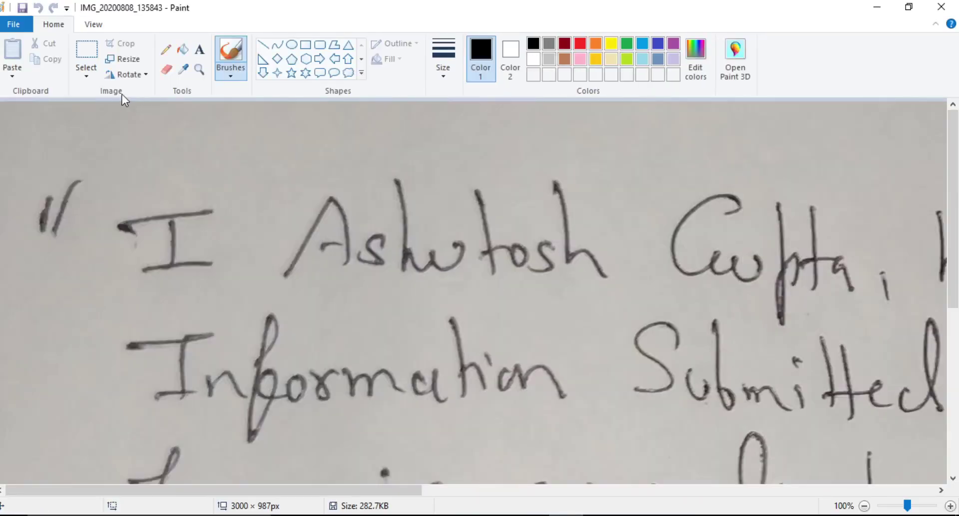
left_click(112, 59)
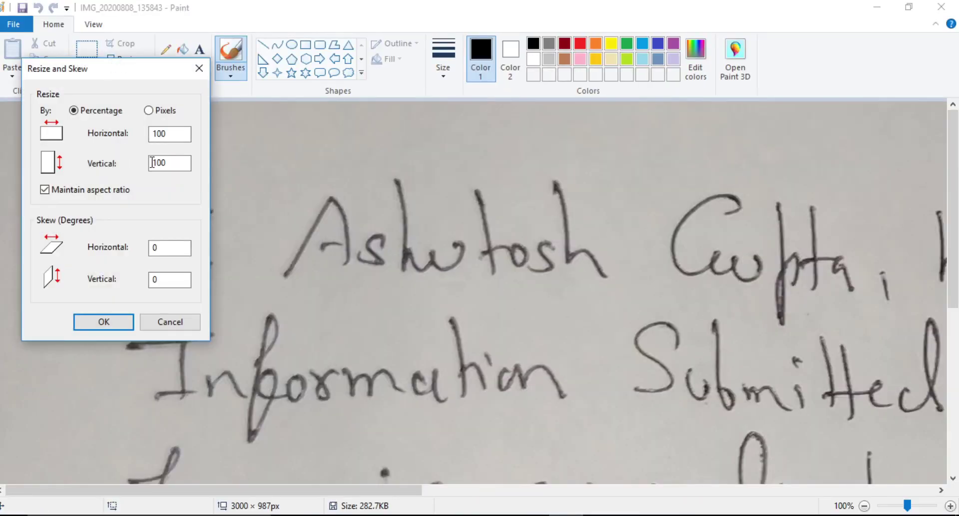
left_click(172, 133)
key("BackSpace")
key("BackSpace")
key("BackSpace")
type("50")
left_click(98, 328)
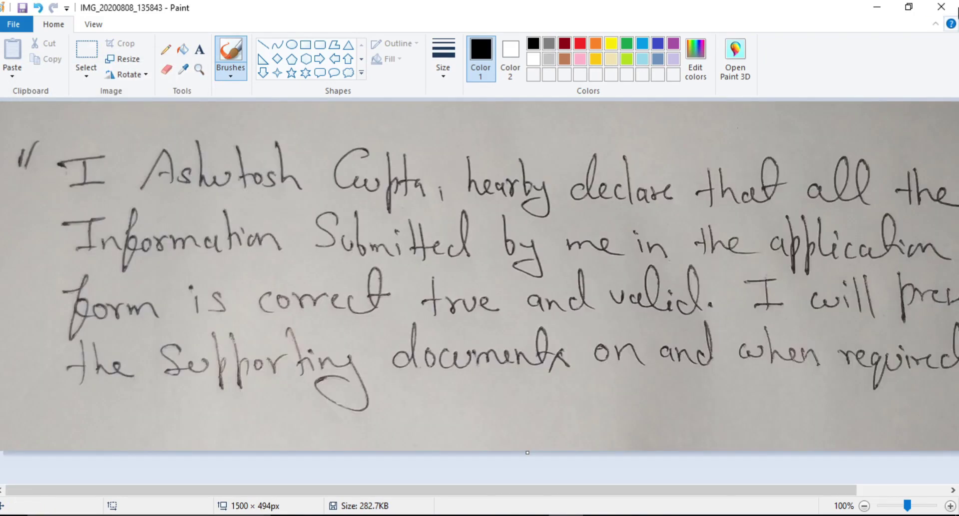
left_click(941, 7)
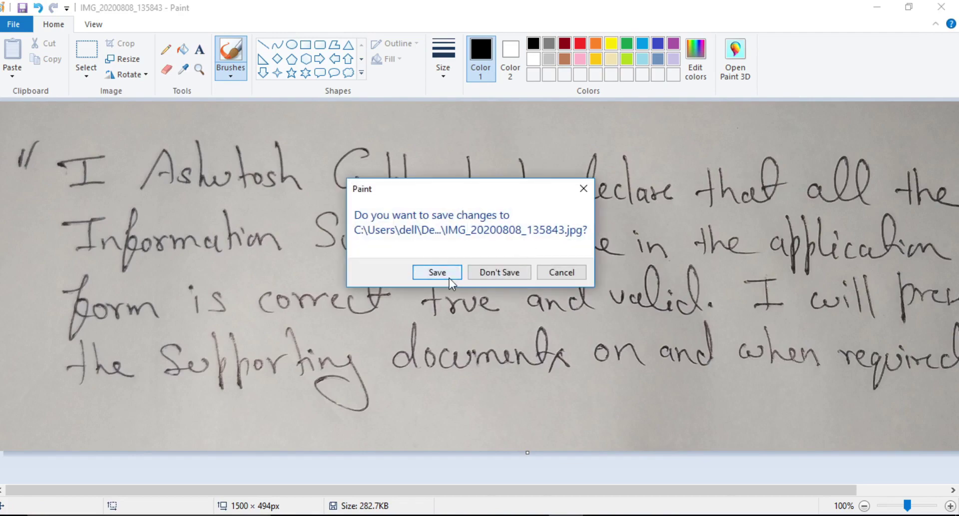
left_click(437, 272)
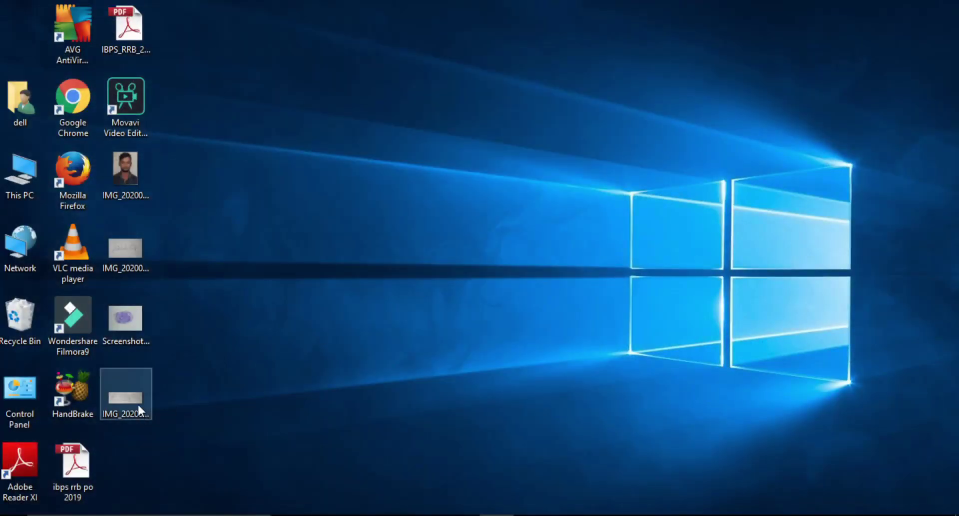
Confirm in the file properties that the declaration image is now 149 KB.
right_click(137, 402)
left_click(197, 506)
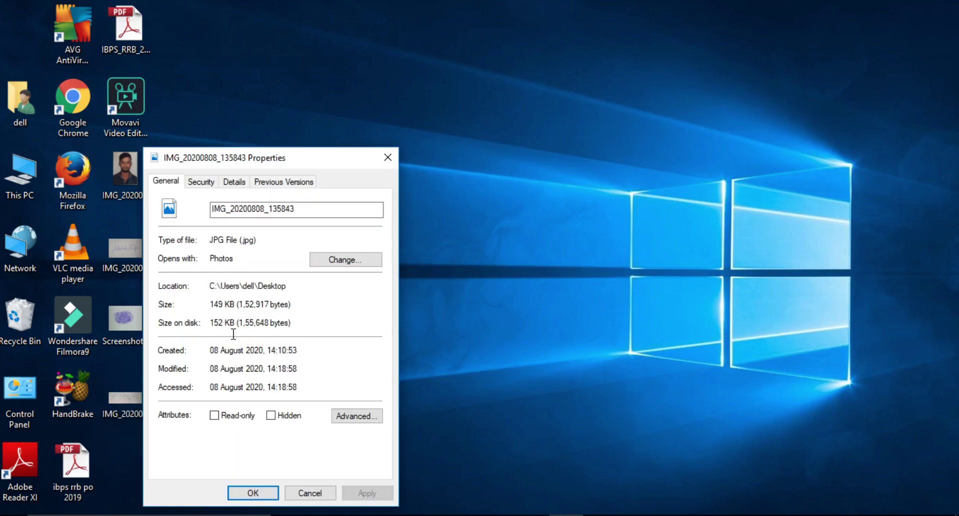
left_click(259, 495)
Reopen the declaration image in Paint via Open with.
right_click(140, 385)
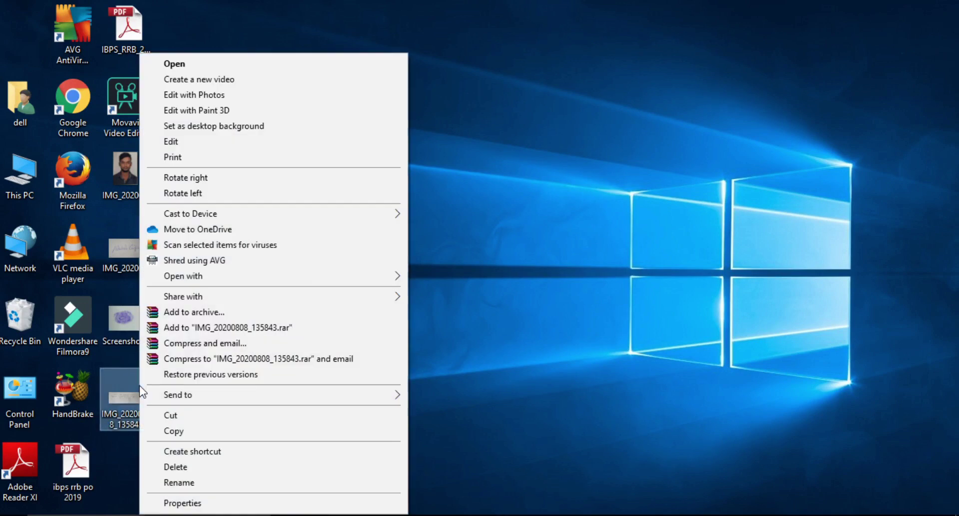
mouse_move(372, 282)
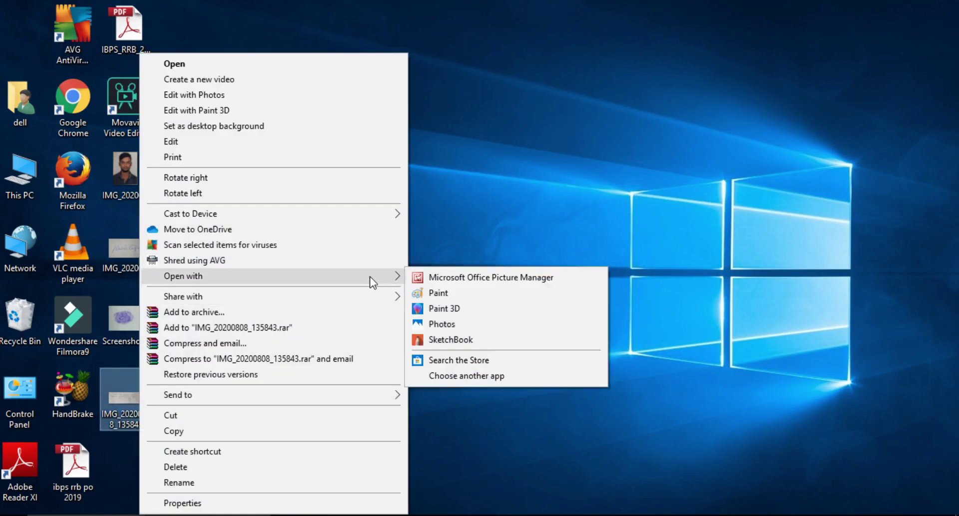
left_click(443, 294)
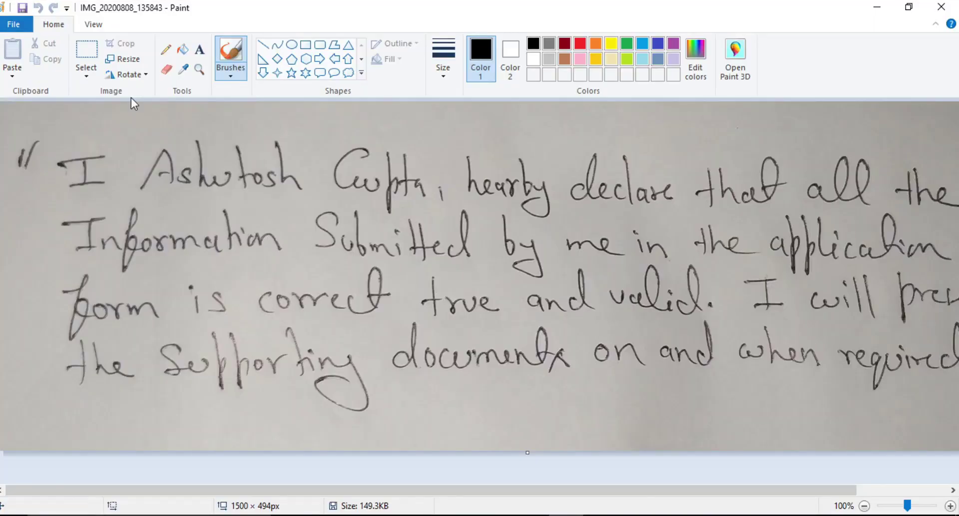
Resize the declaration image to 80 percent (1200 × 396 px) and save it.
left_click(131, 65)
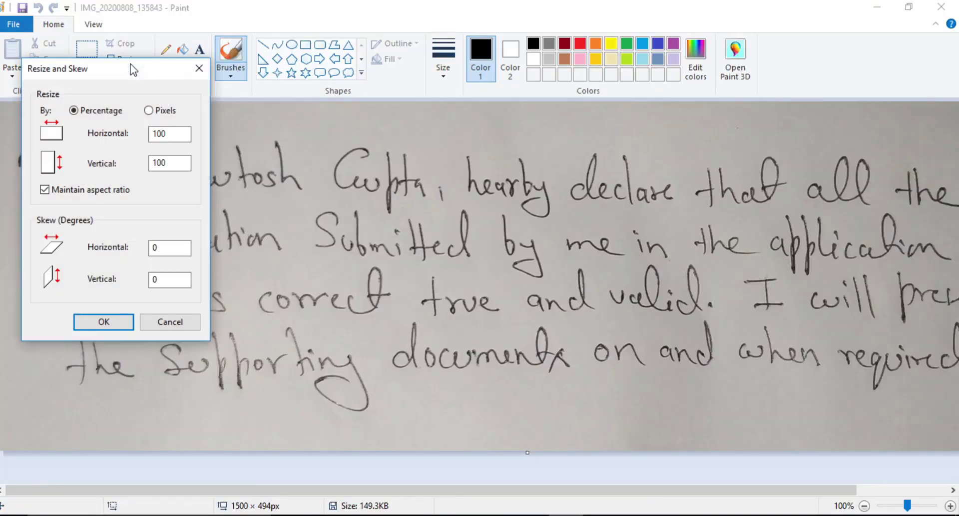
left_click(169, 134)
key("BackSpace")
key("BackSpace")
key("BackSpace")
type("80")
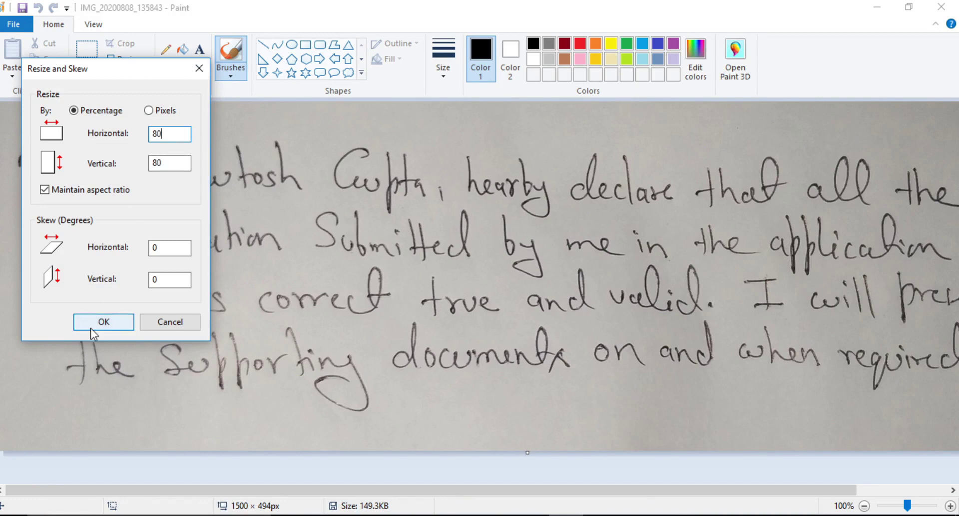
left_click(98, 328)
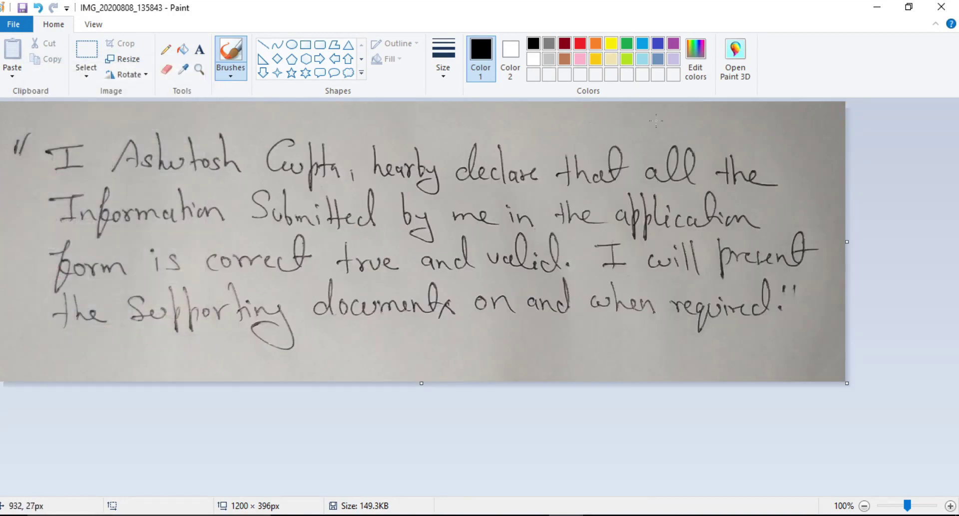
left_click(942, 7)
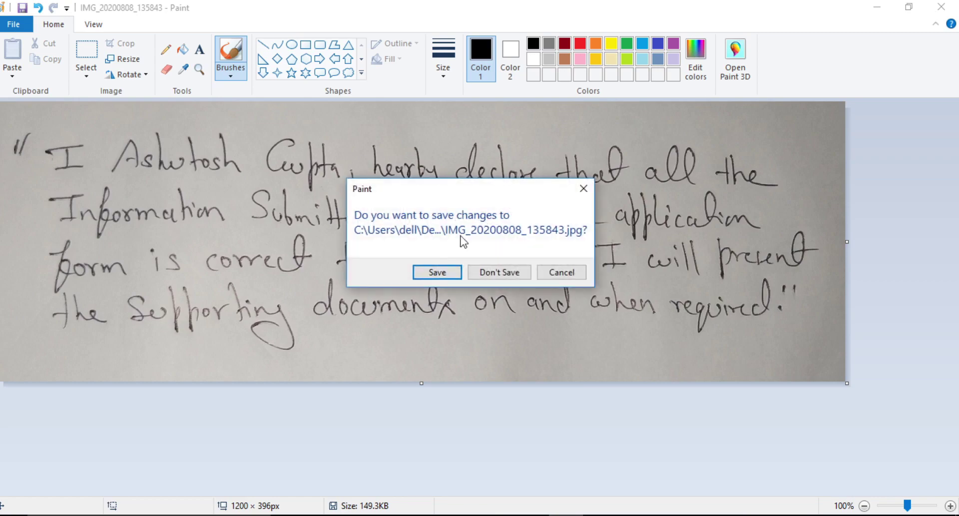
left_click(437, 273)
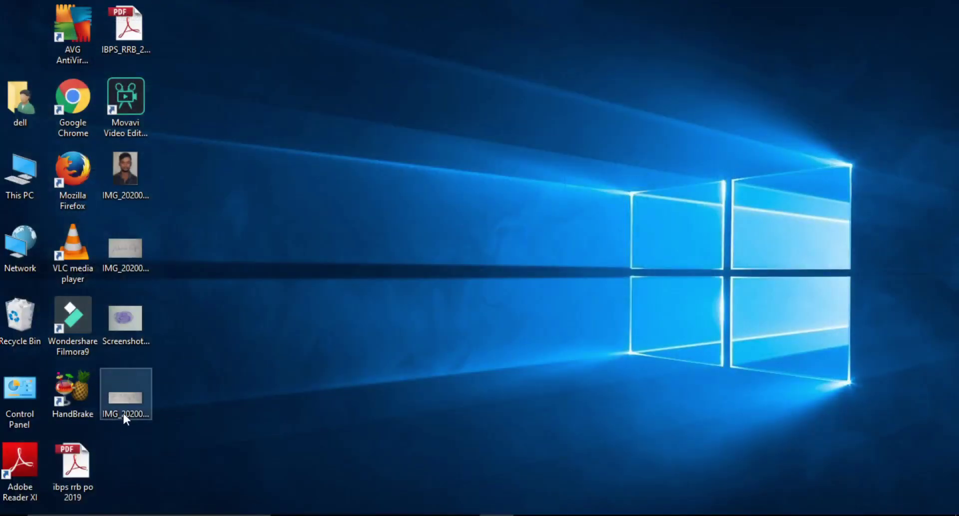
Check the declaration file's properties, now showing 108 KB.
right_click(133, 408)
left_click(163, 506)
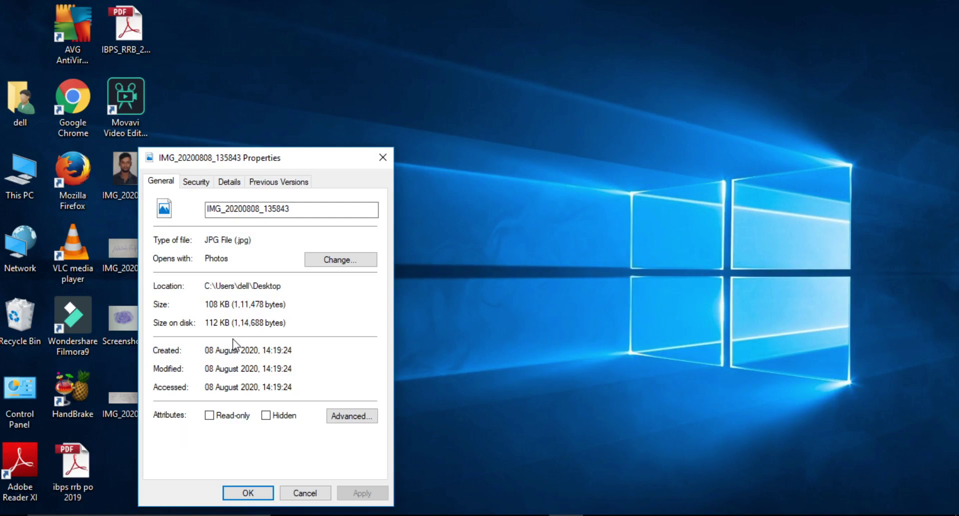
left_click(252, 492)
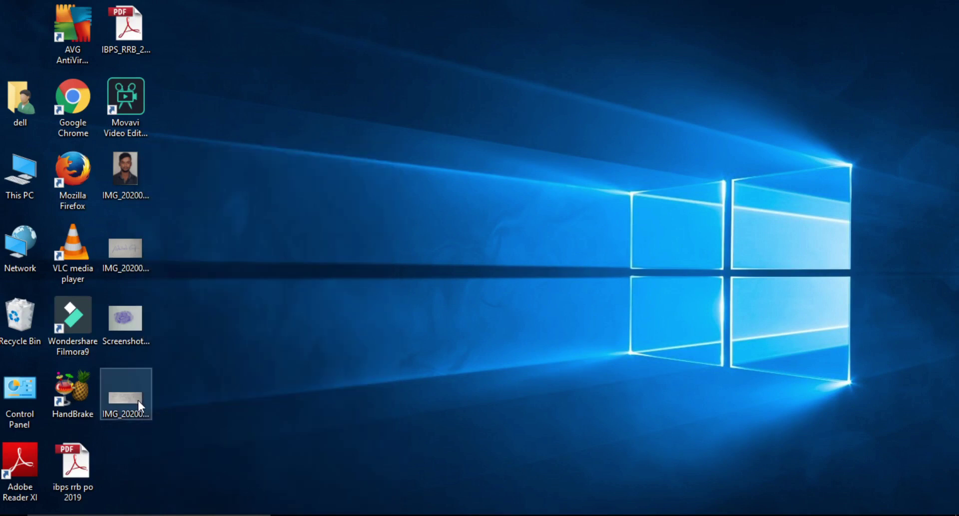
Open the declaration image in Paint, resize it to 80 percent (960 × 317 px) and save.
right_click(137, 400)
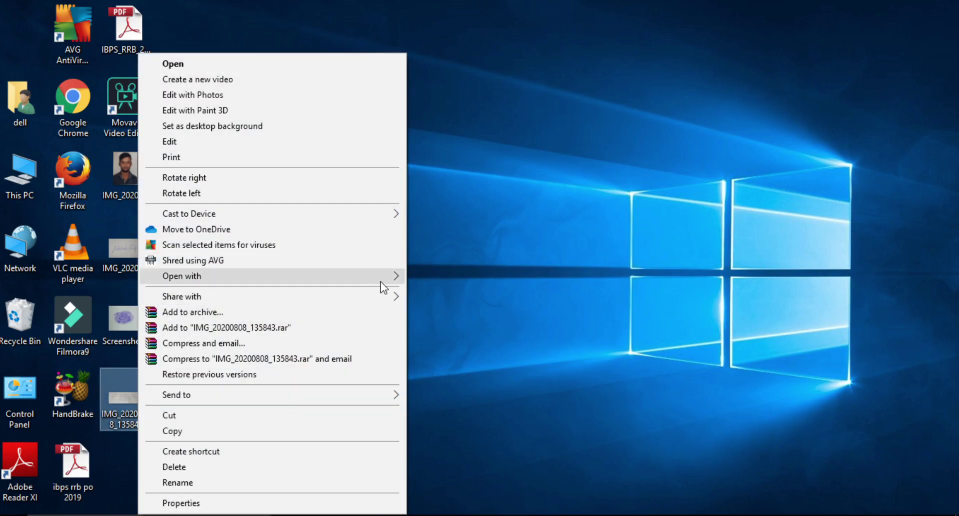
mouse_move(381, 280)
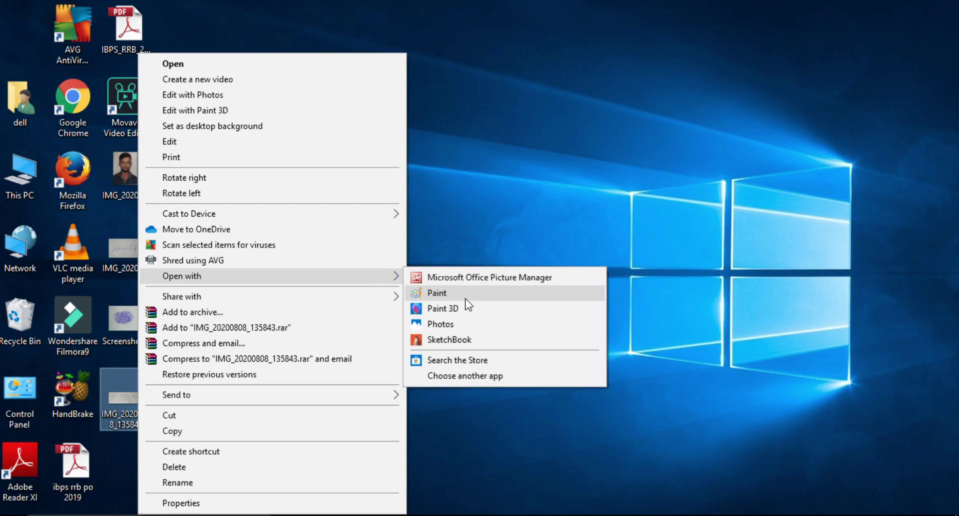
left_click(464, 296)
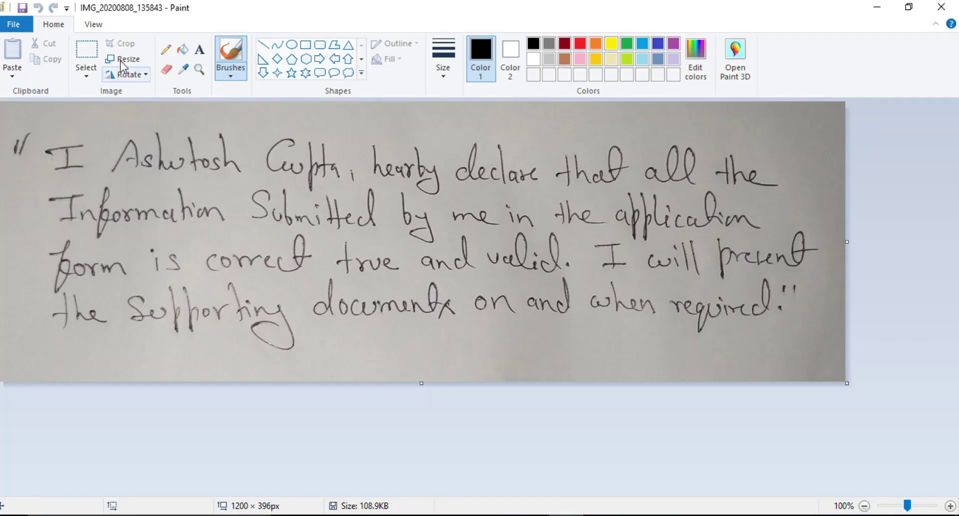
left_click(124, 59)
left_click(169, 134)
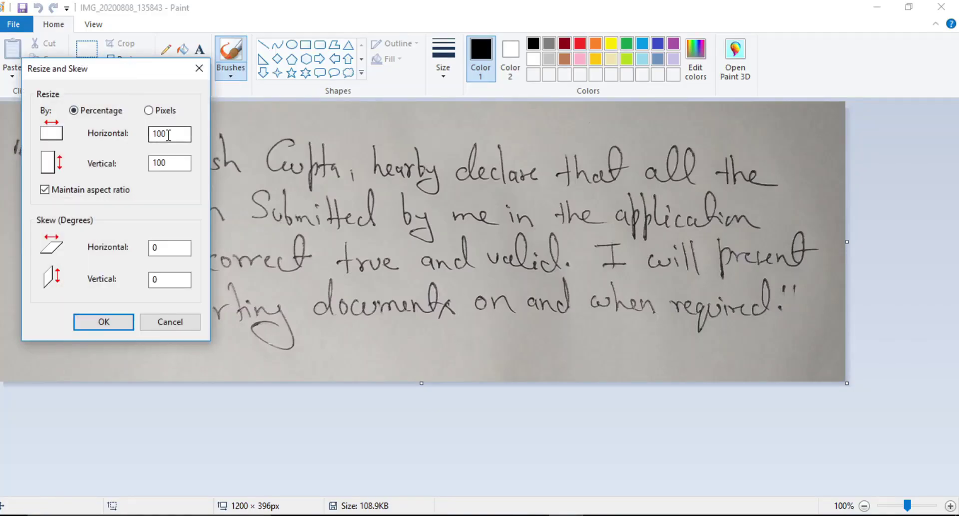
key("BackSpace")
key("BackSpace")
key("BackSpace")
type("80")
left_click(123, 325)
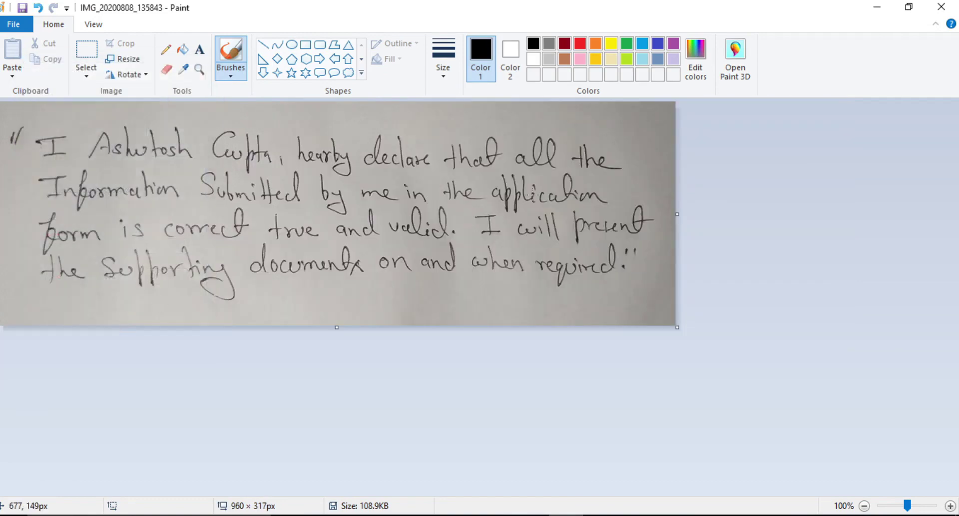
left_click(934, 4)
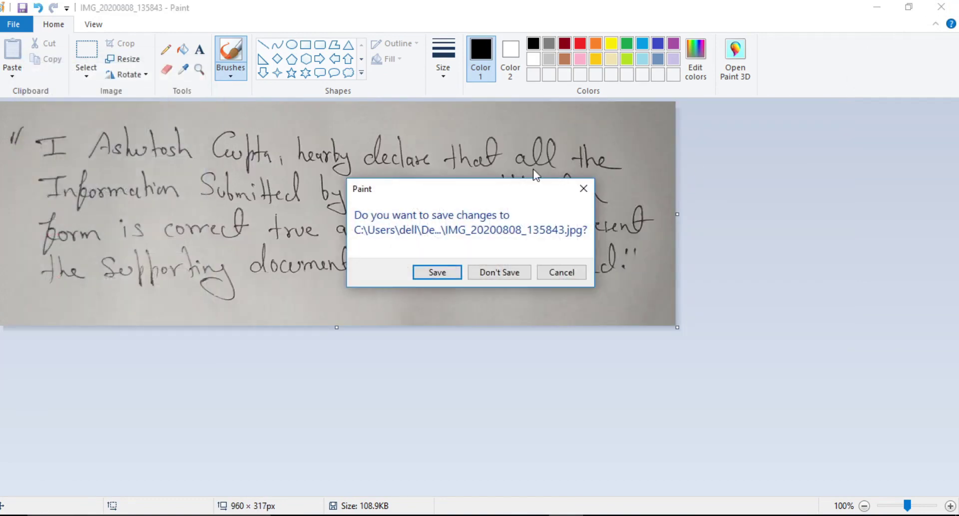
left_click(448, 275)
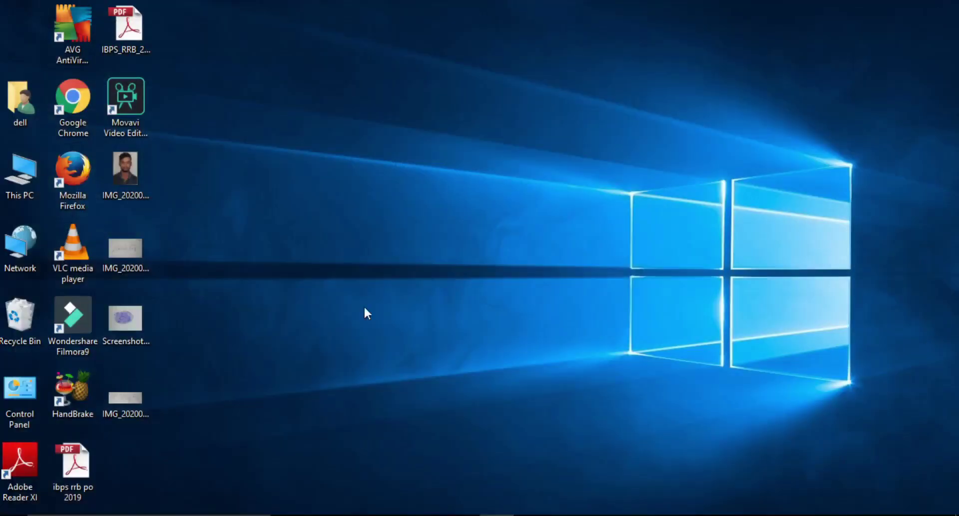
Verify the declaration file is now 78.7 KB and return to the IBPS upload page.
right_click(115, 401)
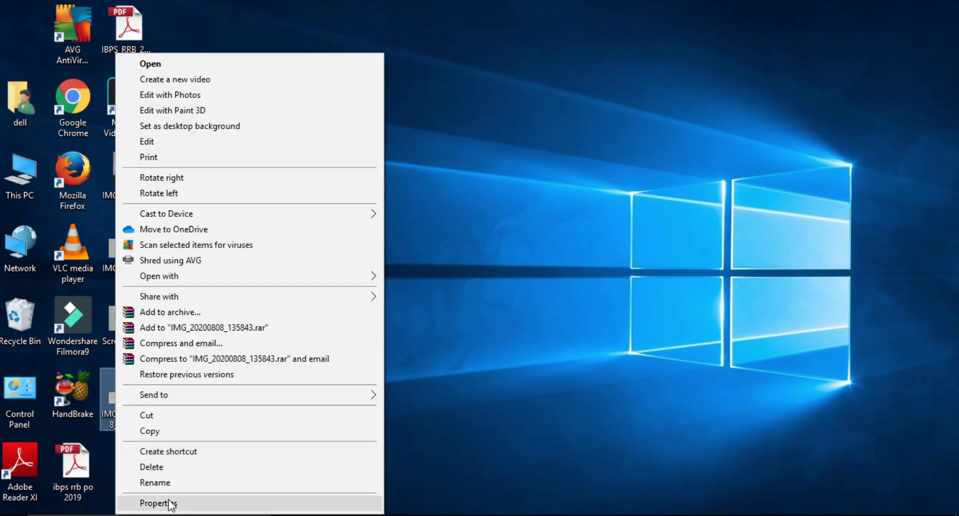
left_click(170, 503)
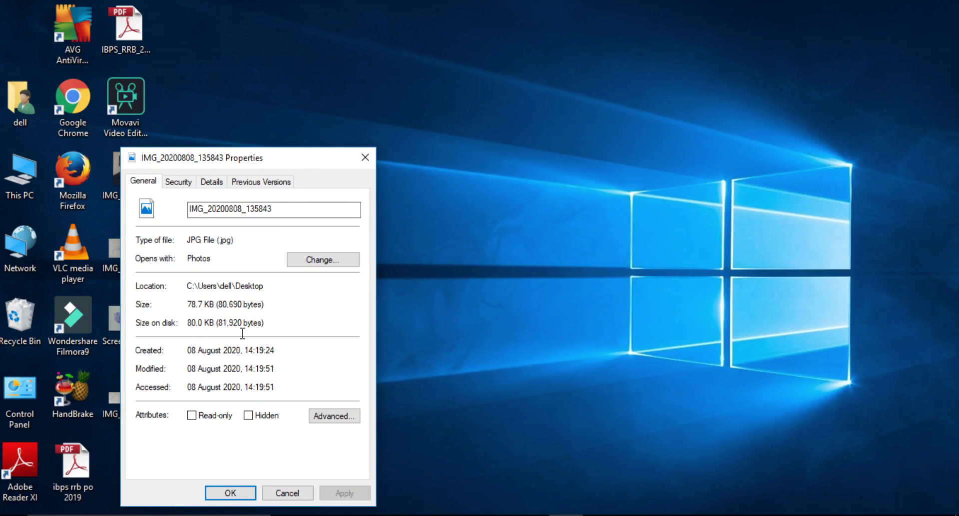
left_click(231, 493)
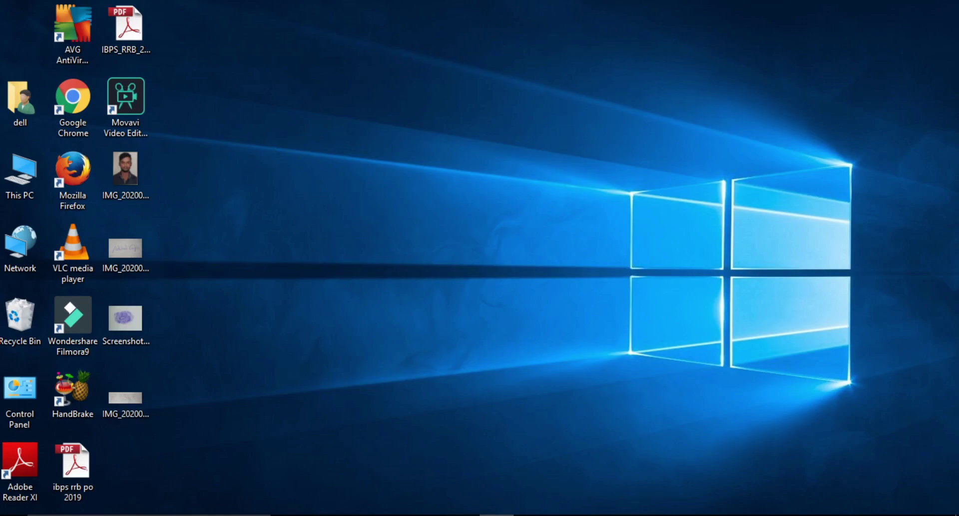
left_click(496, 515)
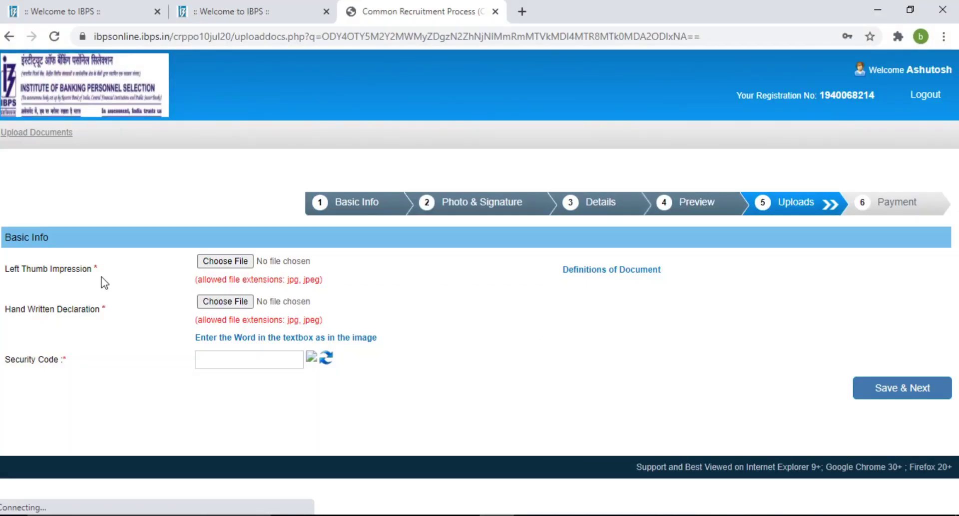
Attach the left thumb impression image and the resized handwritten declaration image.
left_click(229, 263)
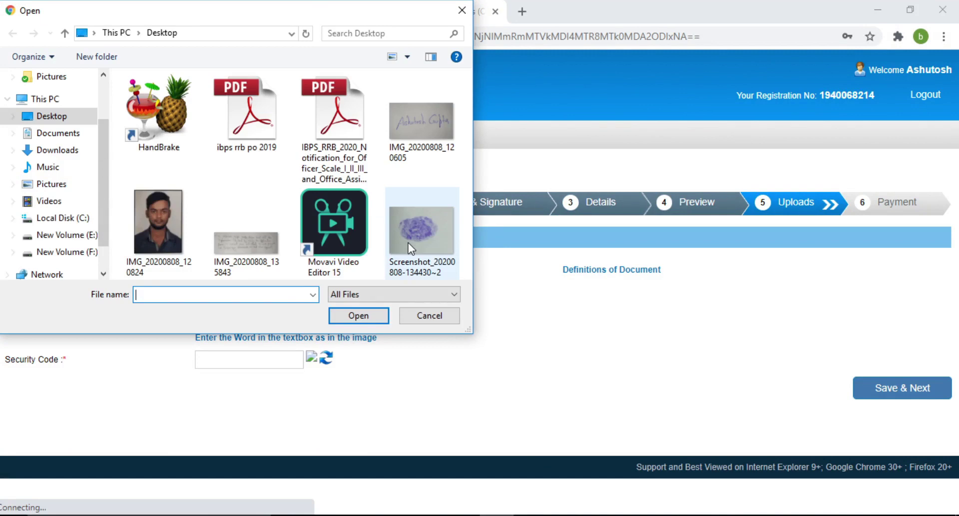
double_click(409, 242)
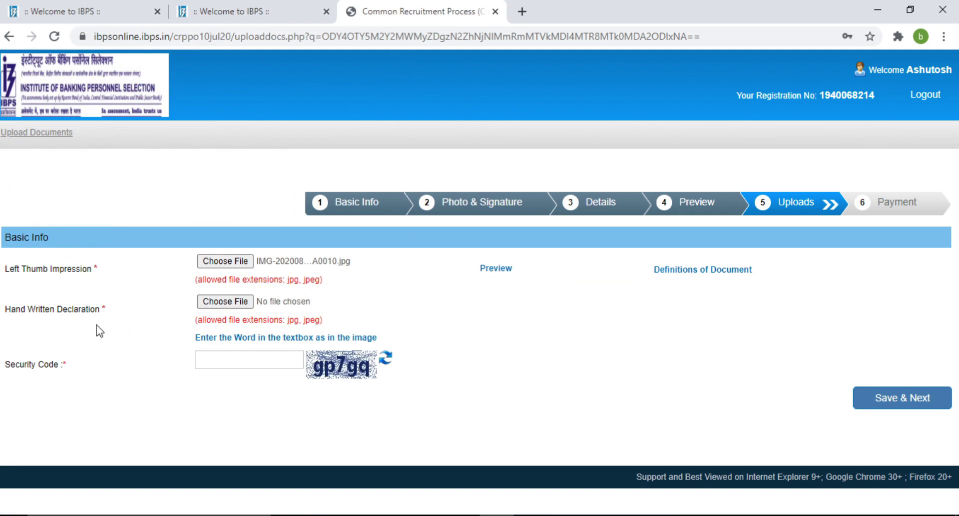
left_click(221, 304)
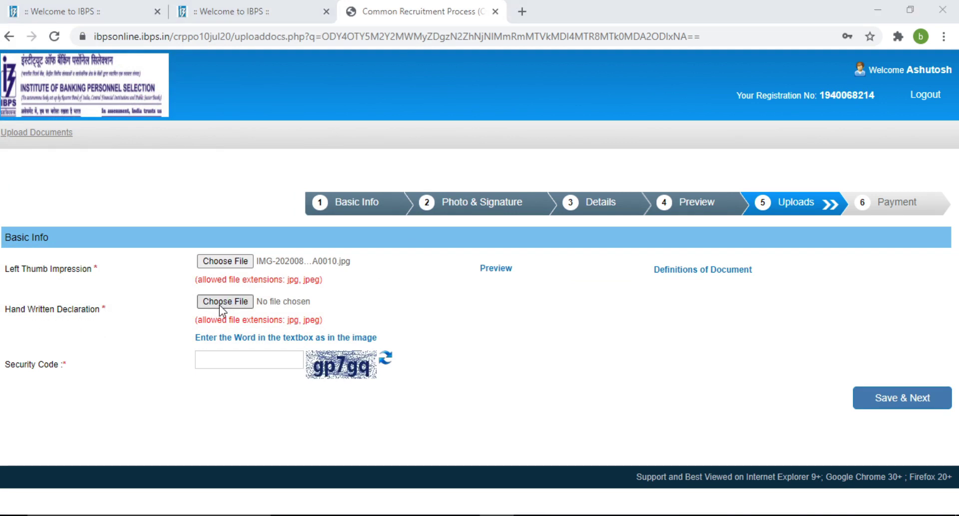
left_click(248, 250)
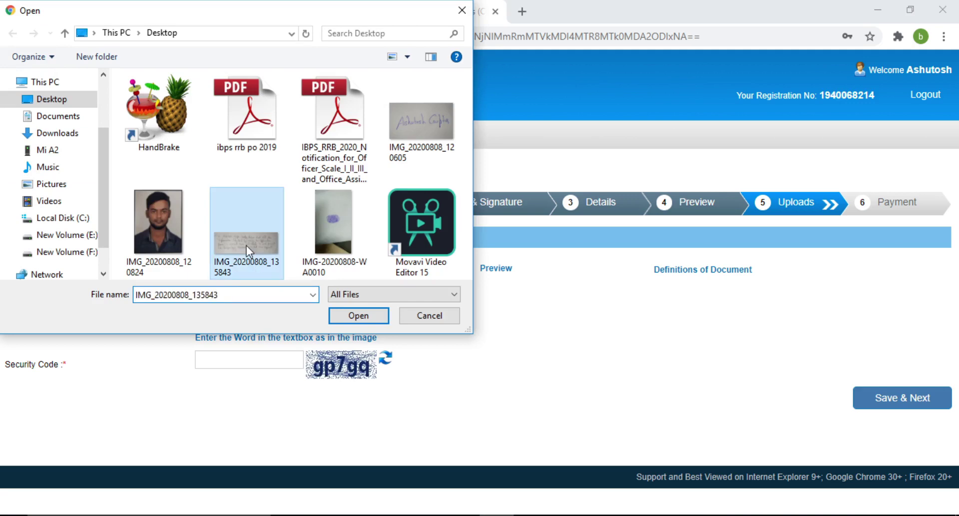
left_click(356, 311)
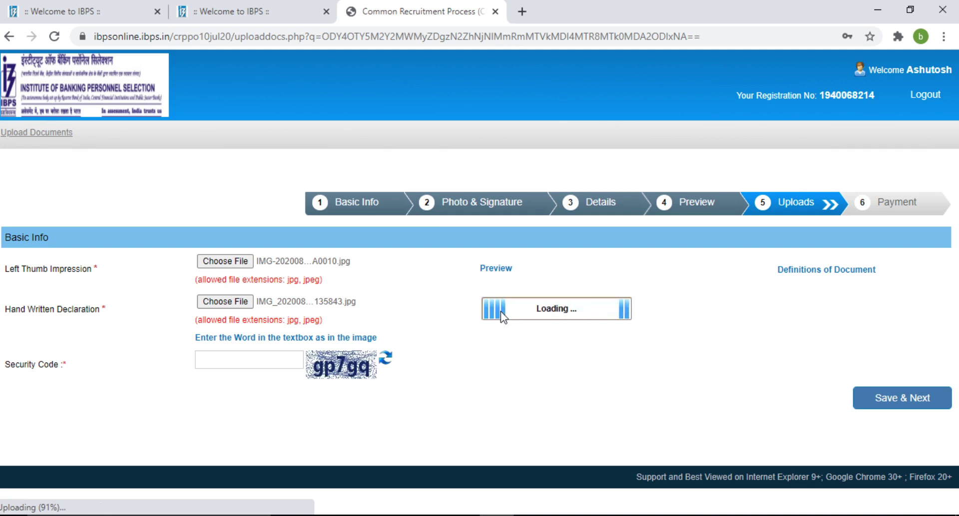
Start typing the security code and accept the declaration image preview.
left_click(266, 358)
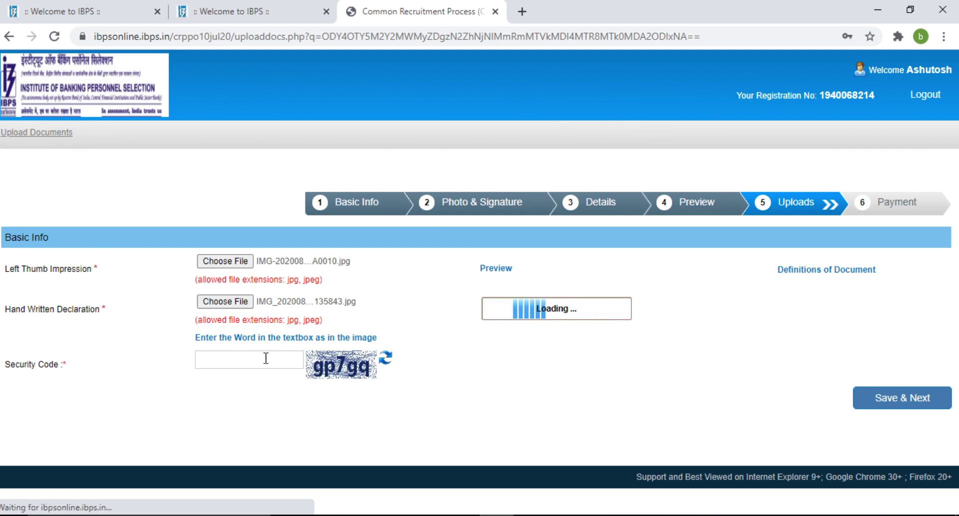
type("g")
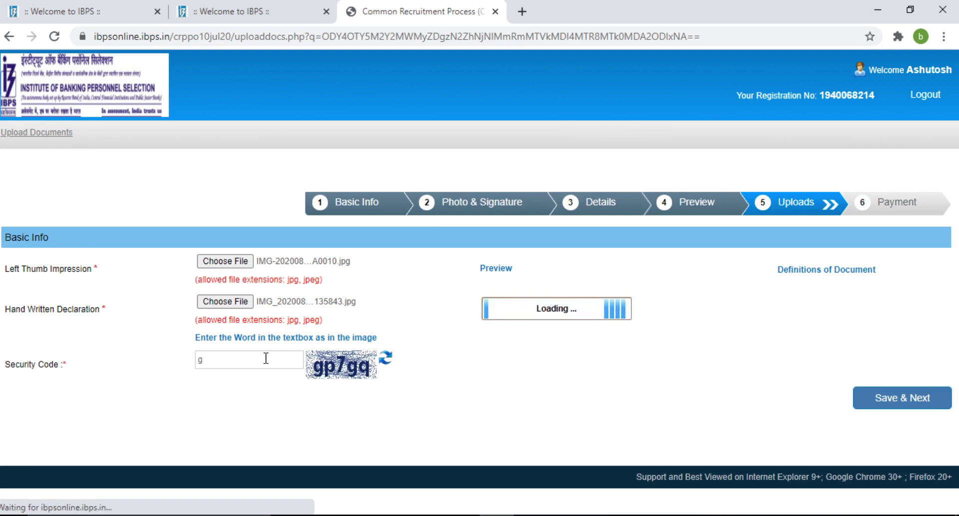
type("p7")
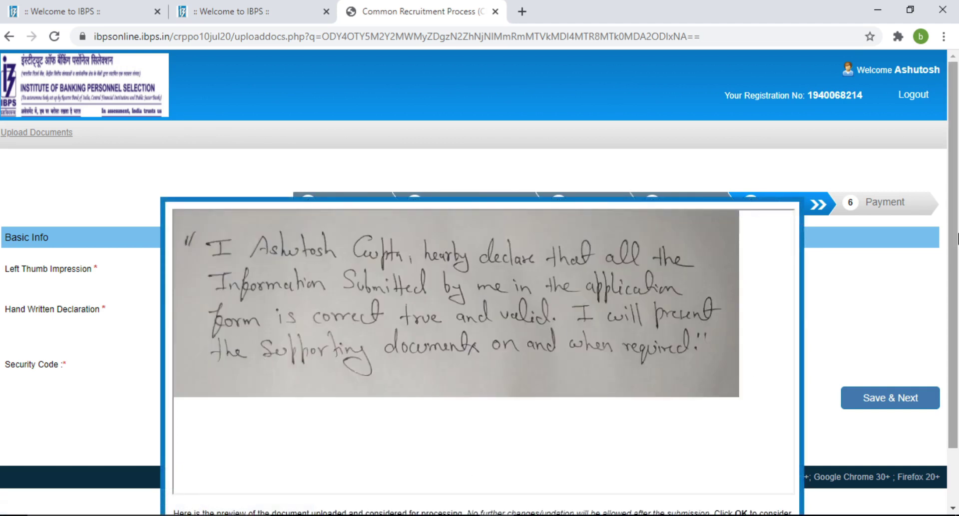
scroll(956, 244, "down", 2)
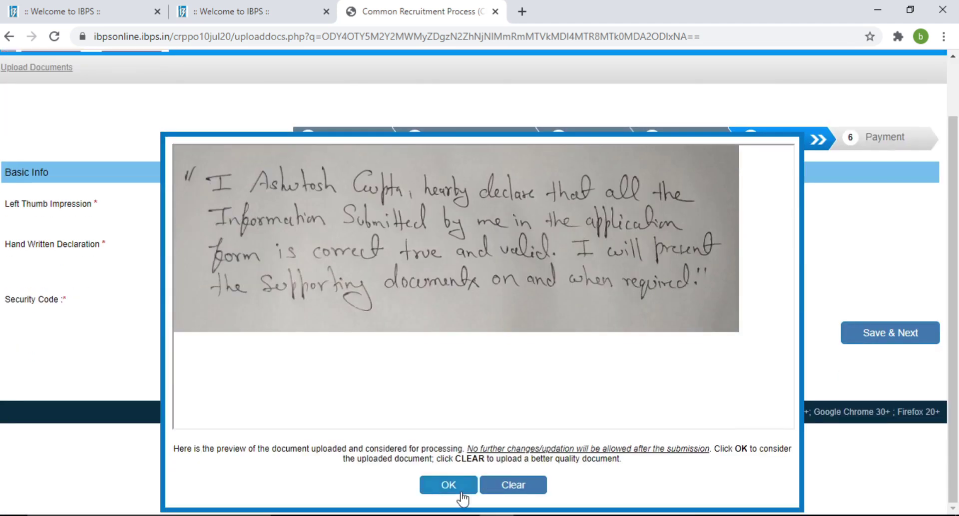
left_click(457, 492)
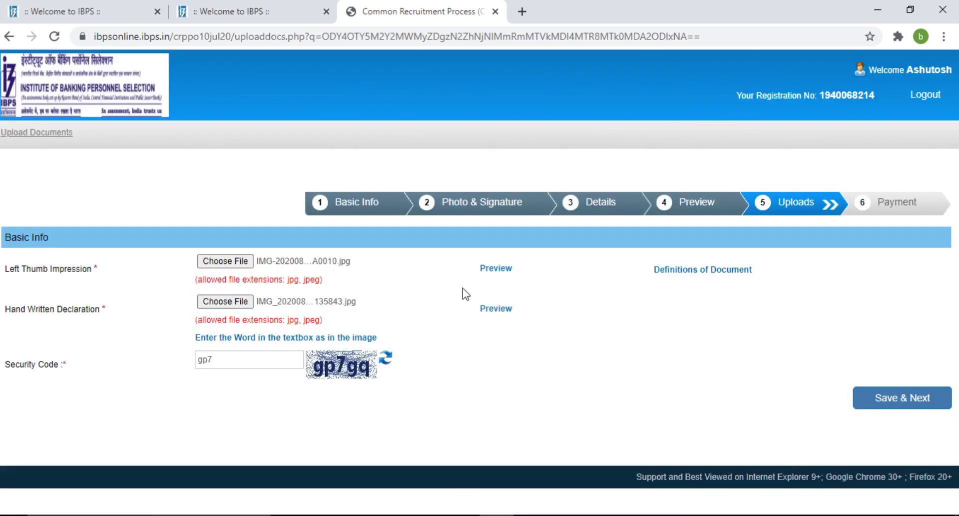
Complete the security code, then Save & Next and confirm to reach the 850.00 Payment page.
left_click(226, 362)
type("gq")
left_click(876, 406)
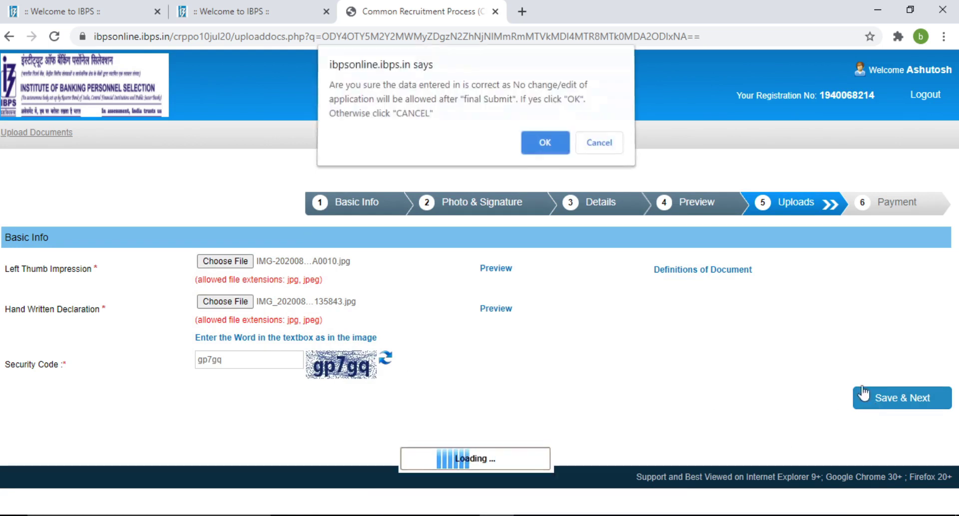
left_click(544, 150)
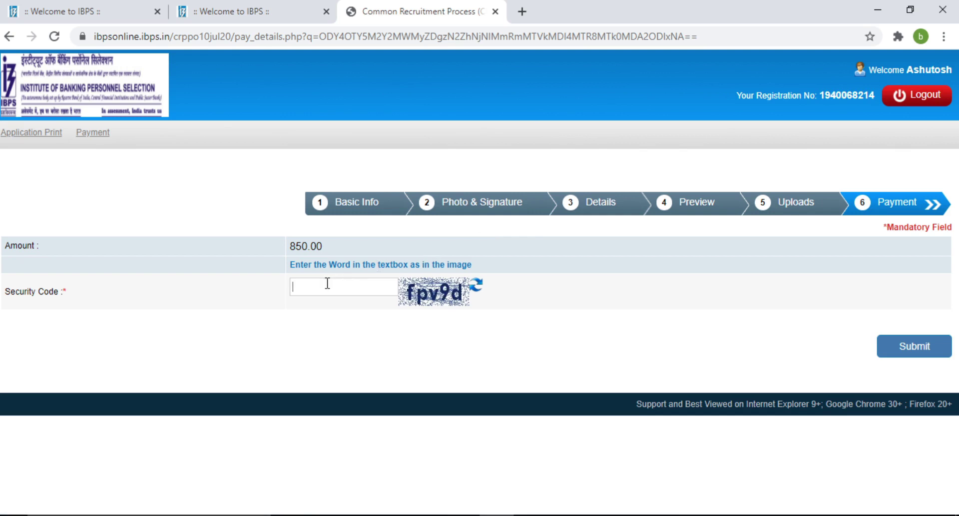
Submit the Payment page with its security code, then log out of the application.
type("fpv9d")
left_click(887, 347)
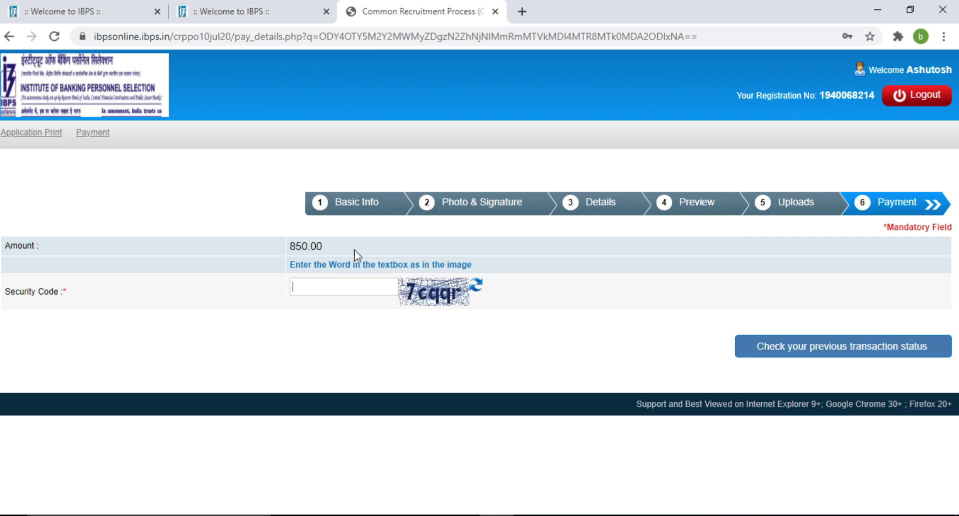
left_click(921, 100)
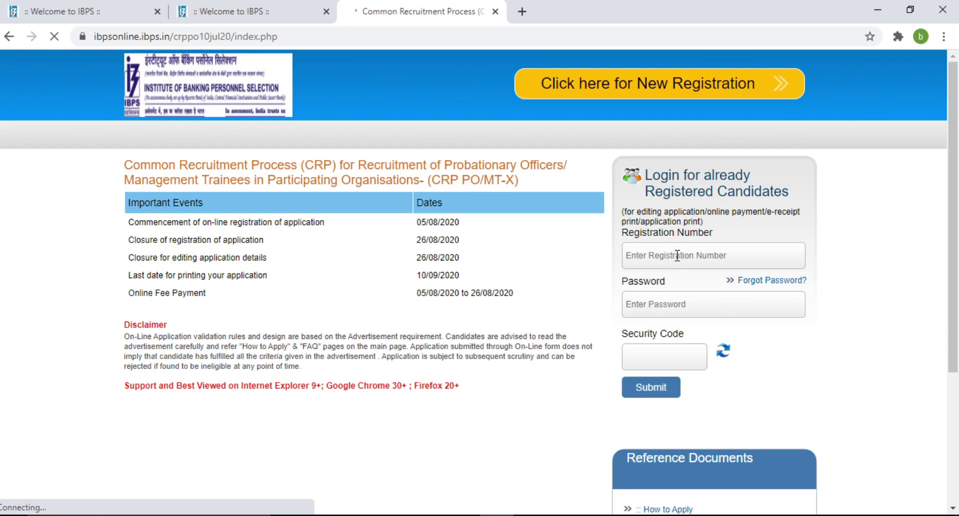
left_click(659, 312)
left_click(722, 356)
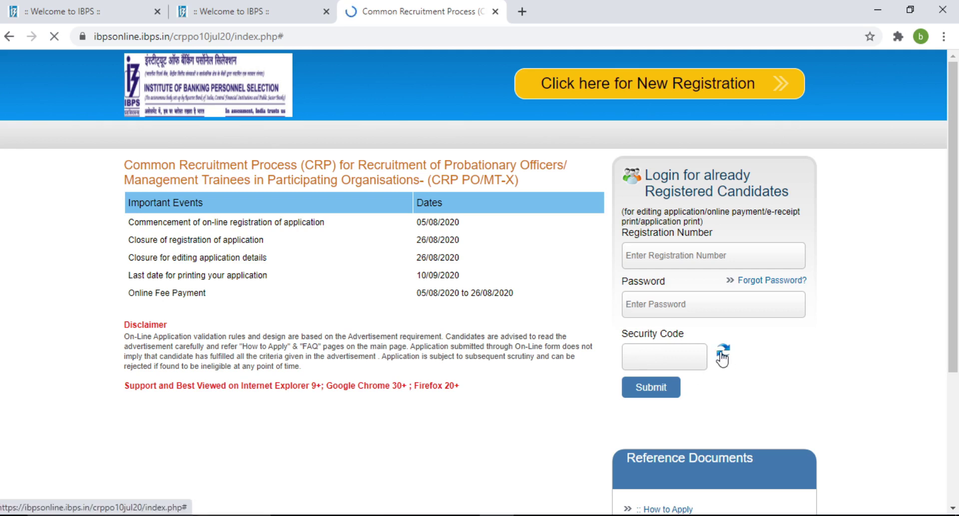
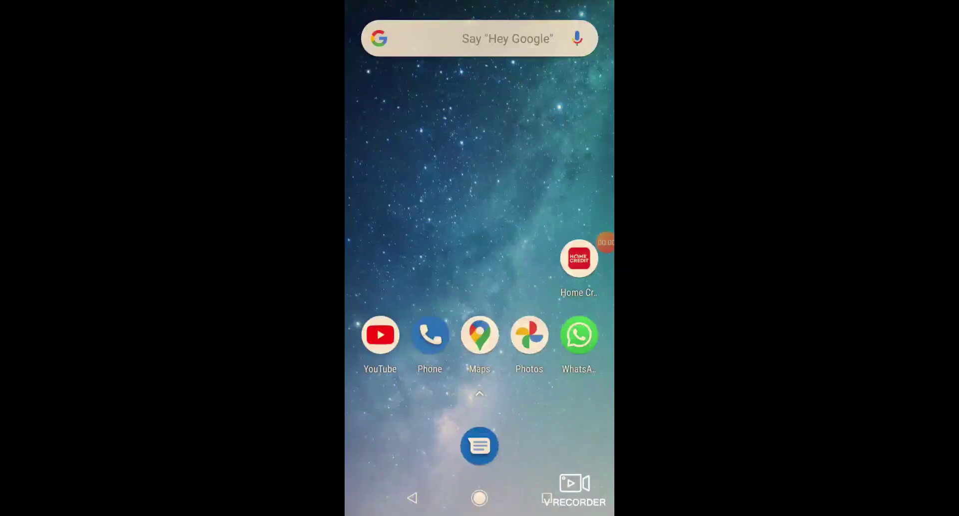
Launch Chrome from the app drawer to reach its new tab page.
left_click_drag(479, 393, 480, 150)
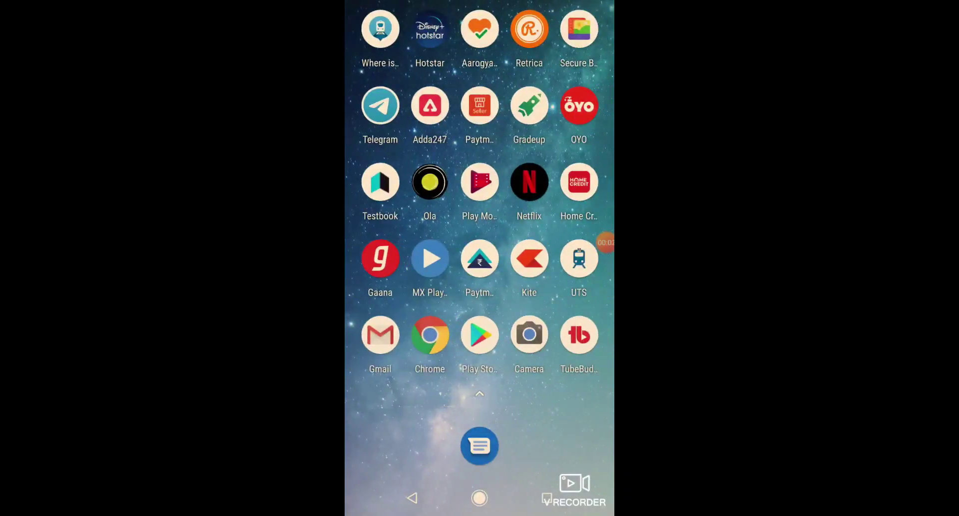
left_click(430, 335)
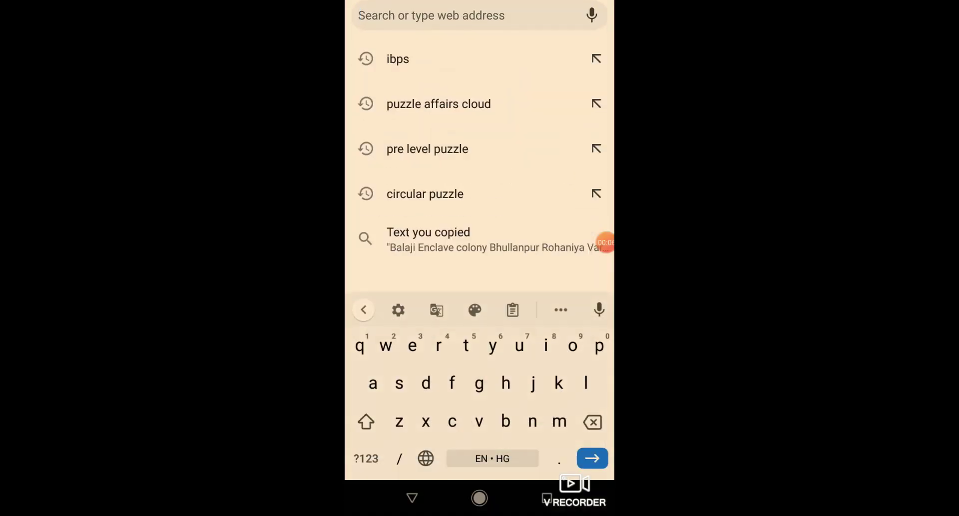
Enter the address ibps.in, fixing the typo, and load the IBPS site.
type("ibps")
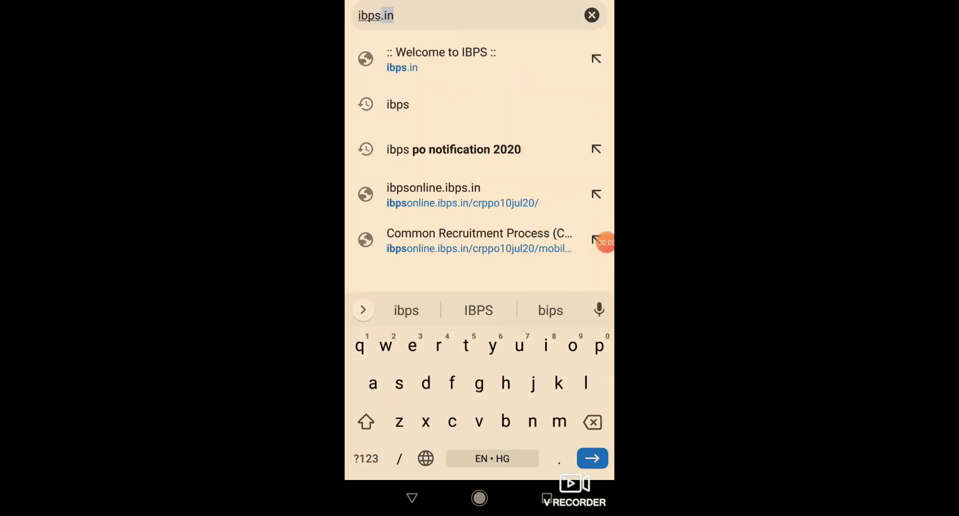
type("in")
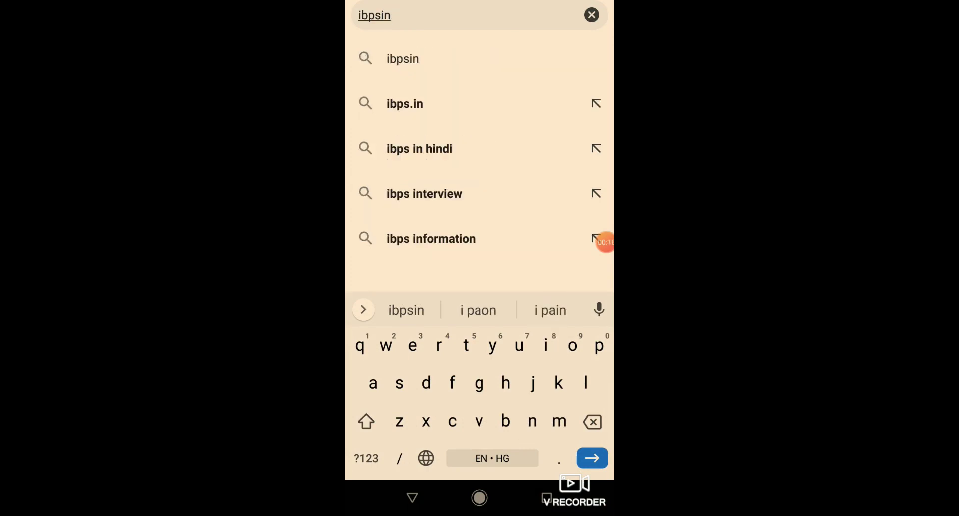
key("BackSpace")
key("BackSpace")
type(".")
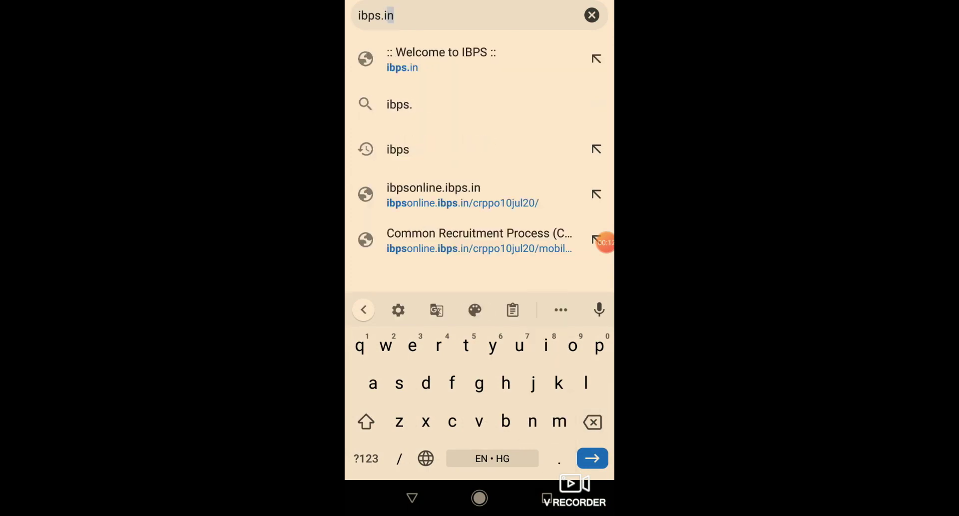
type("in")
key("Return")
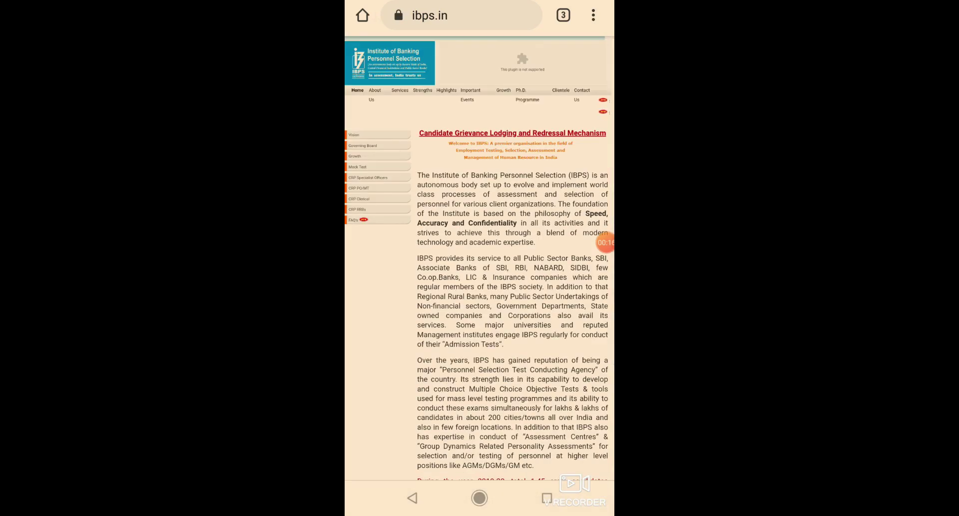
Zoom the IBPS introduction text to screen width and bring up Chrome's main menu.
double_click(513, 280)
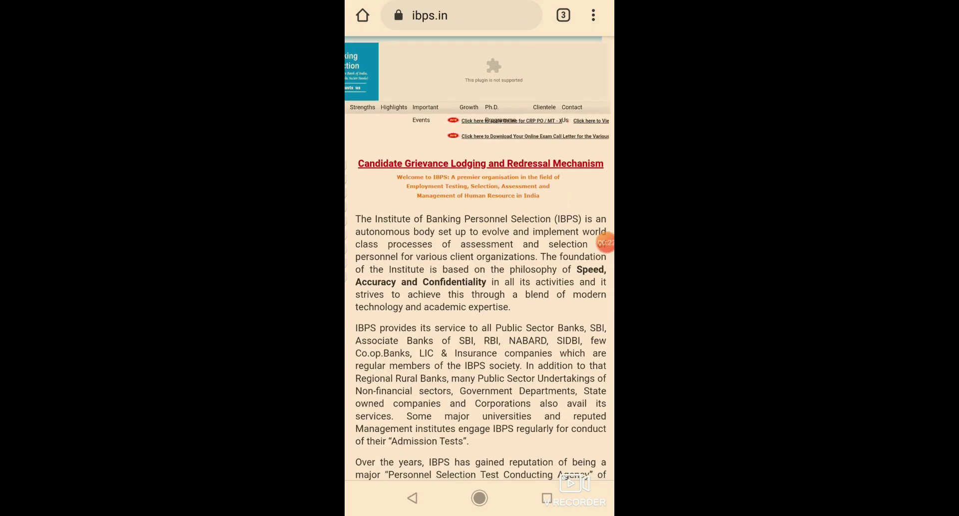
left_click(605, 243)
left_click(550, 267)
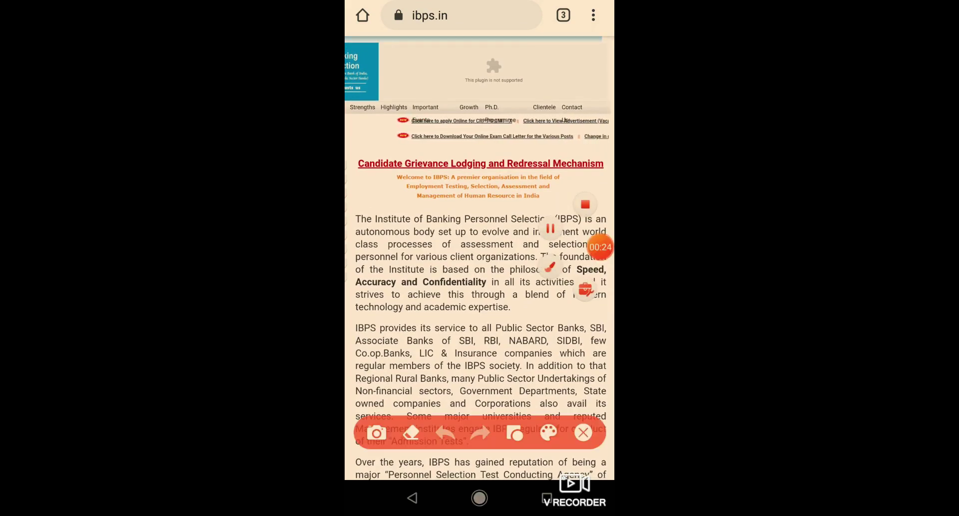
mouse_move(583, 36)
left_mouse_down()
mouse_move(612, 2)
mouse_move(580, 45)
left_mouse_up()
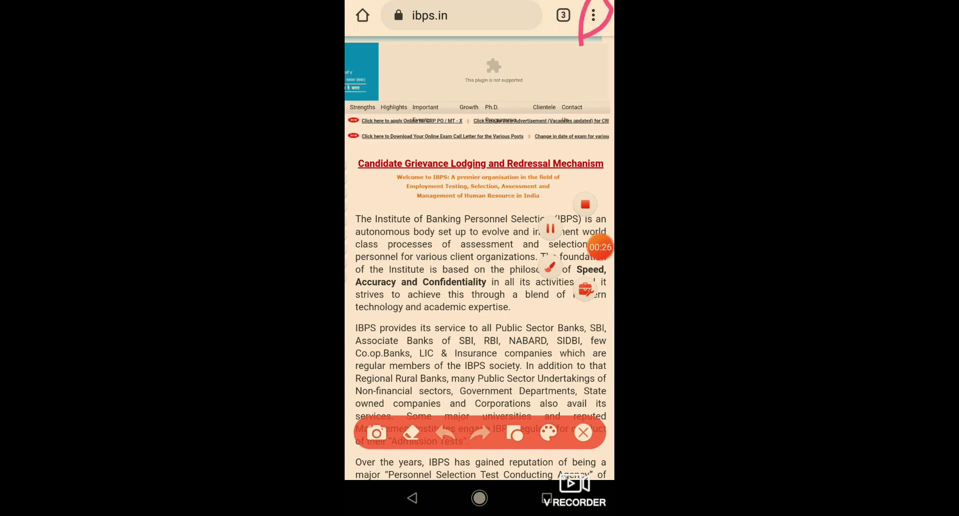
left_click(583, 433)
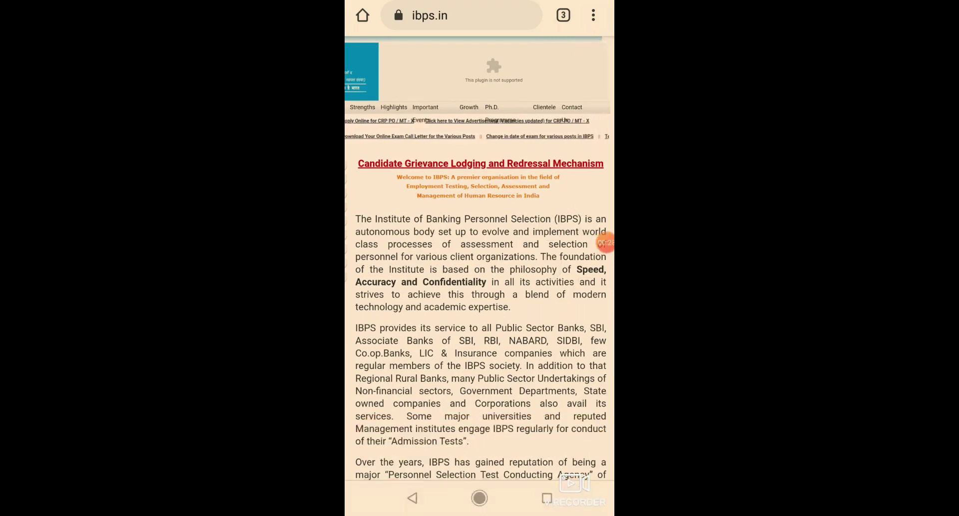
left_click(594, 15)
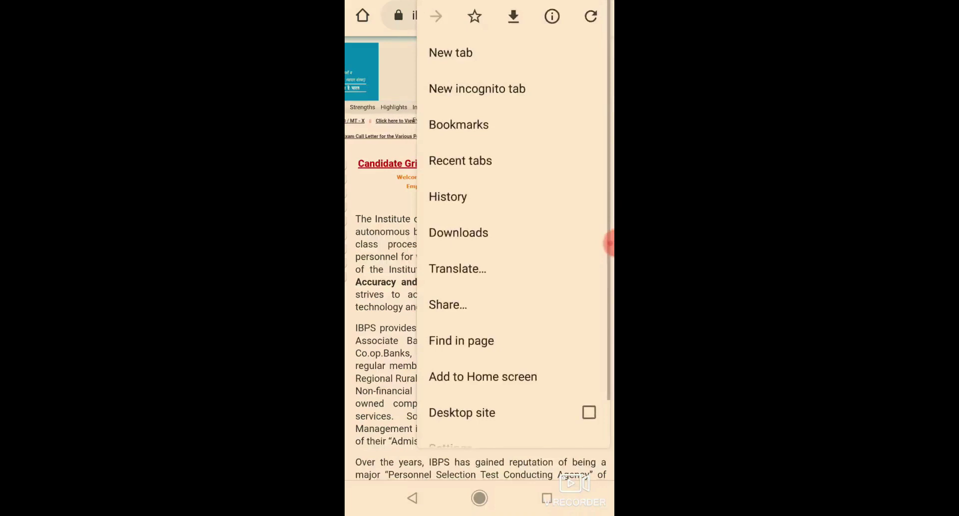
Scroll Chrome's menu until the unchecked Desktop site option is visible.
scroll(514, 225, "down", 1)
left_click(609, 243)
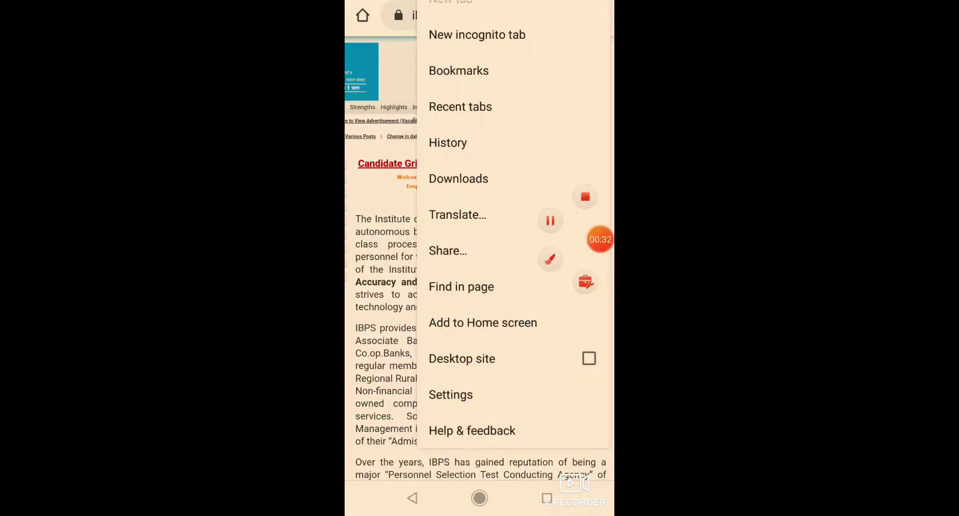
left_click(550, 258)
left_click_drag(452, 365, 506, 345)
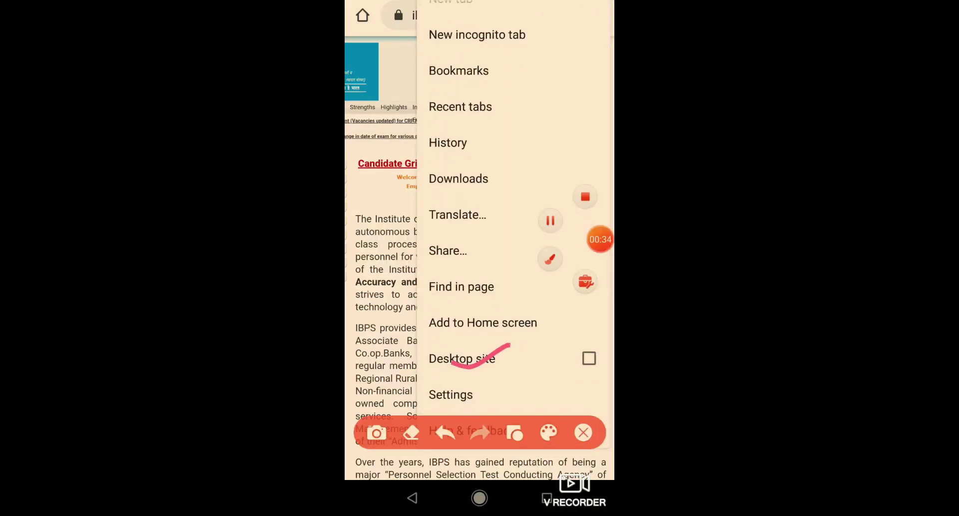
left_click(583, 432)
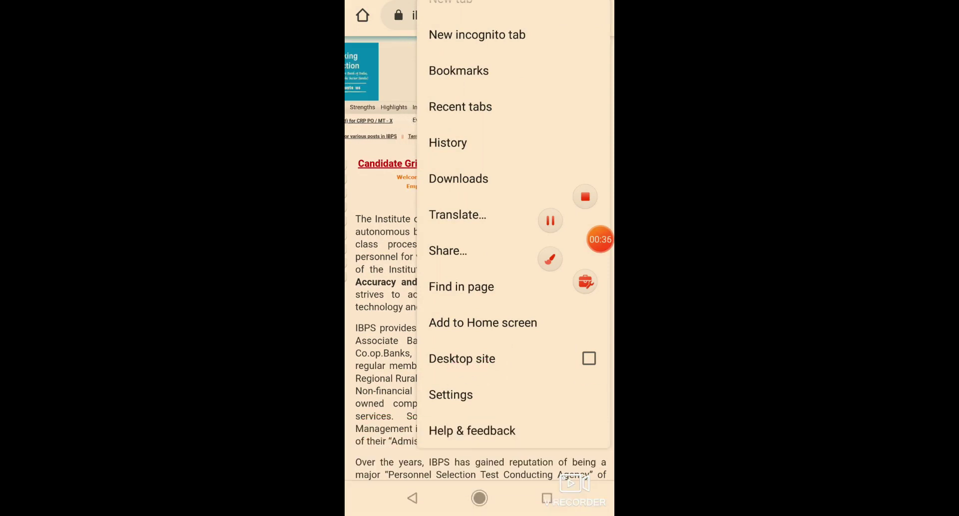